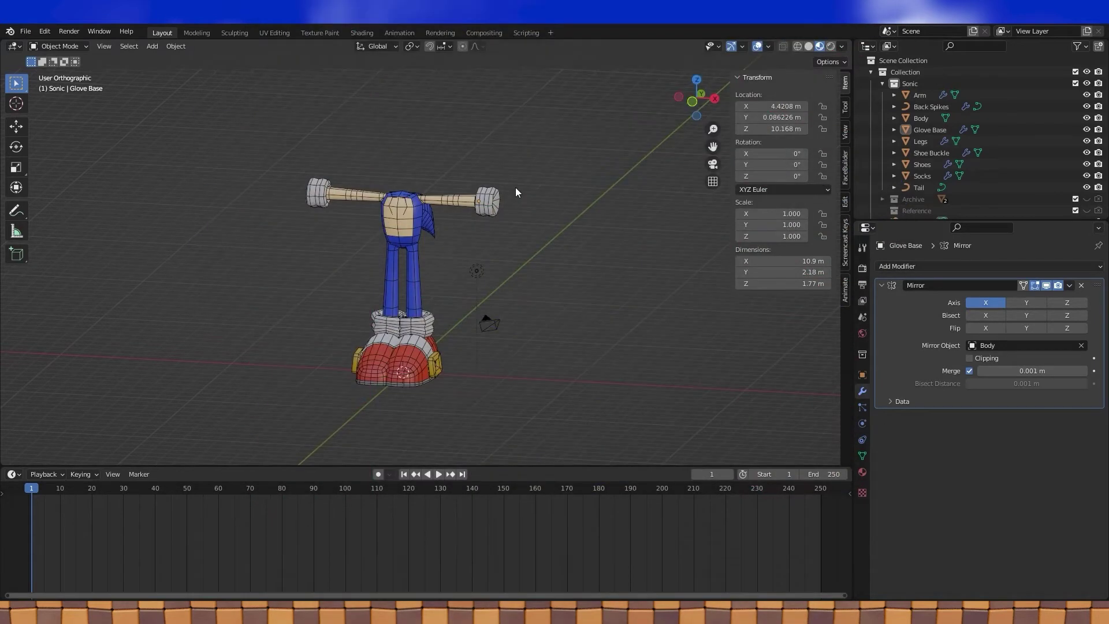
Step: Hide the Glove Base object in the Outliner so Sonic's gloves disappear
left_click(1000, 130)
left_click(1087, 130)
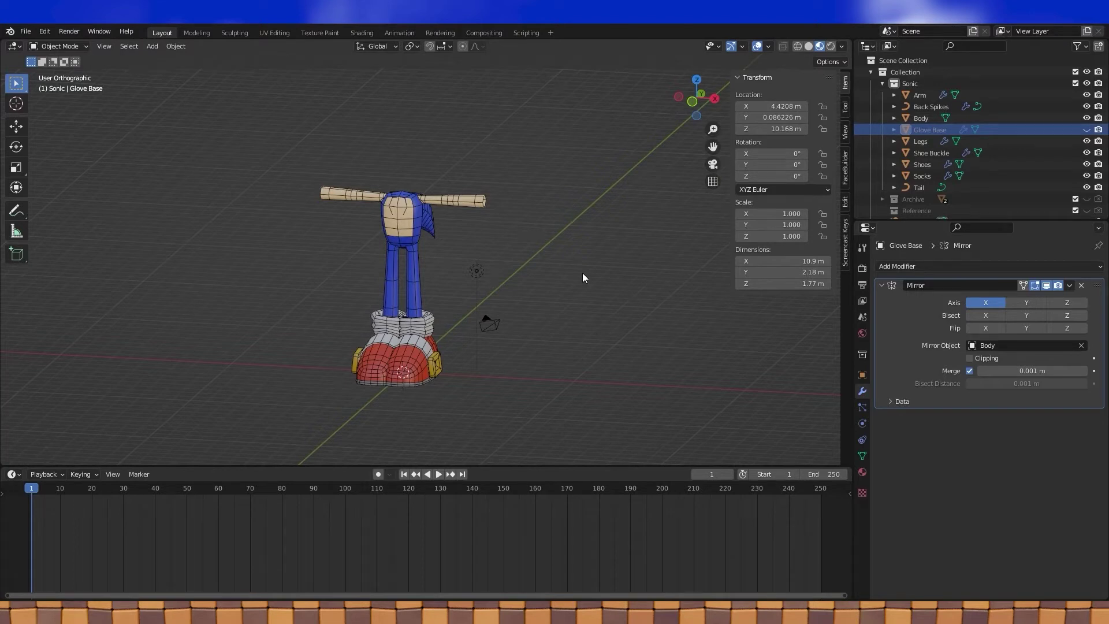
Step: Add a cube and place it just past the end of Sonic's right arm, in wireframe view
key("shift+a")
mouse_move(514, 297)
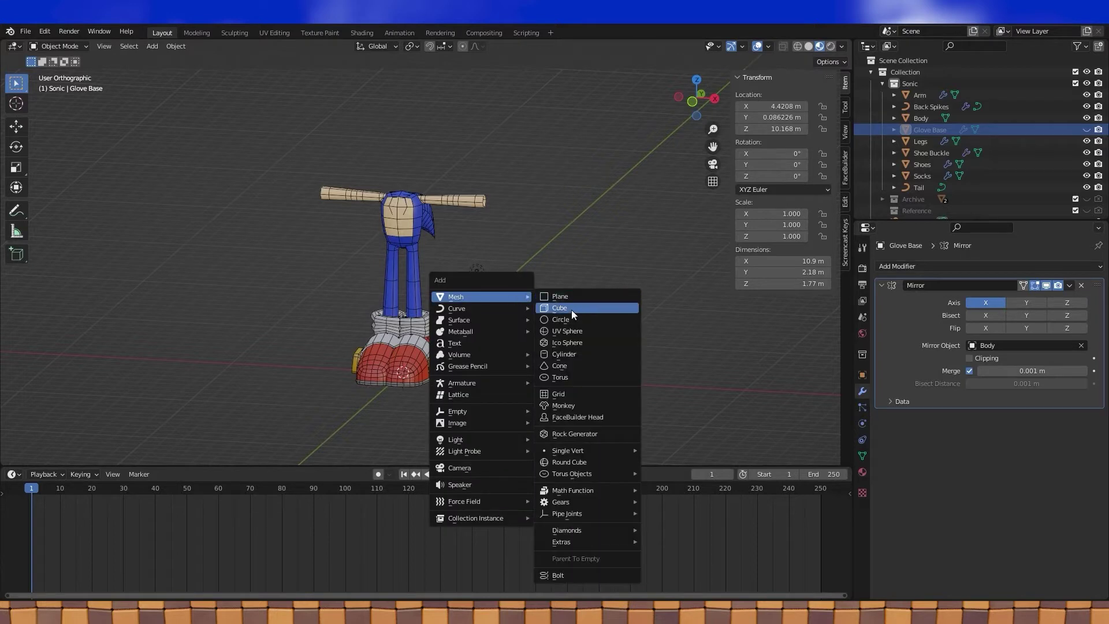
left_click(571, 310)
key("KP_1")
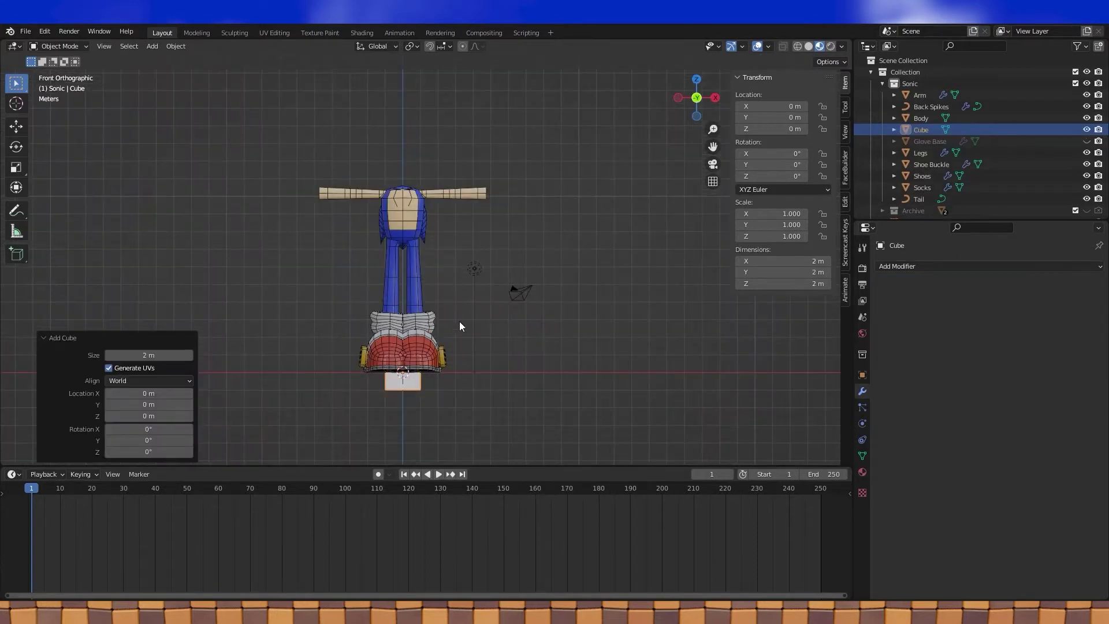
middle_click_drag(459, 321, 453, 361, "shift")
key("g")
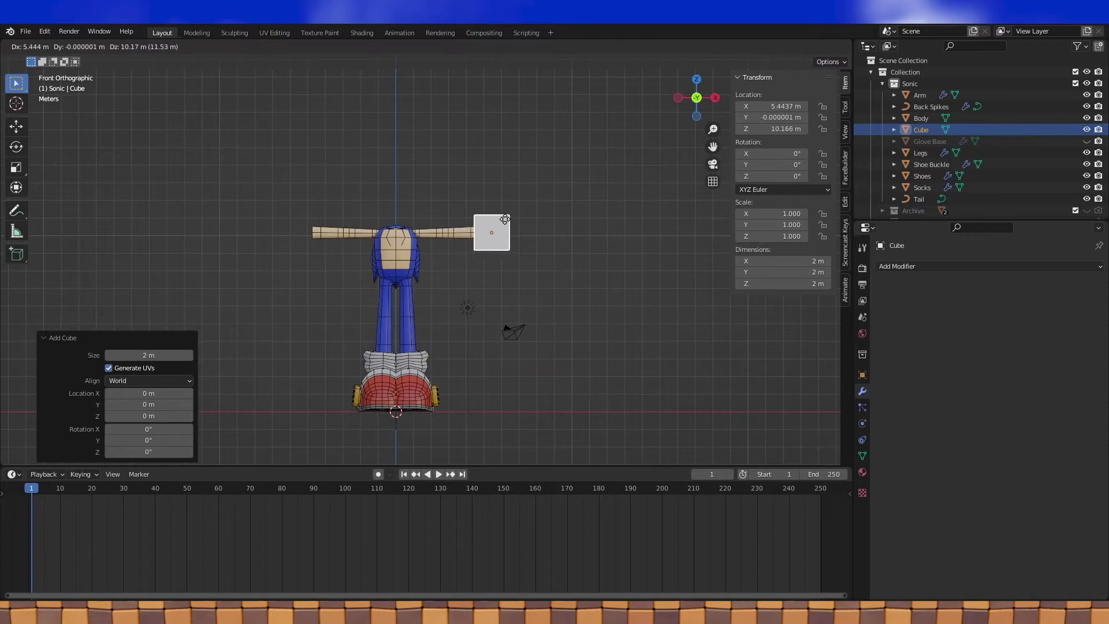
left_click(507, 218)
scroll(507, 218, "up", 6)
middle_click_drag(504, 289, 491, 244, "shift")
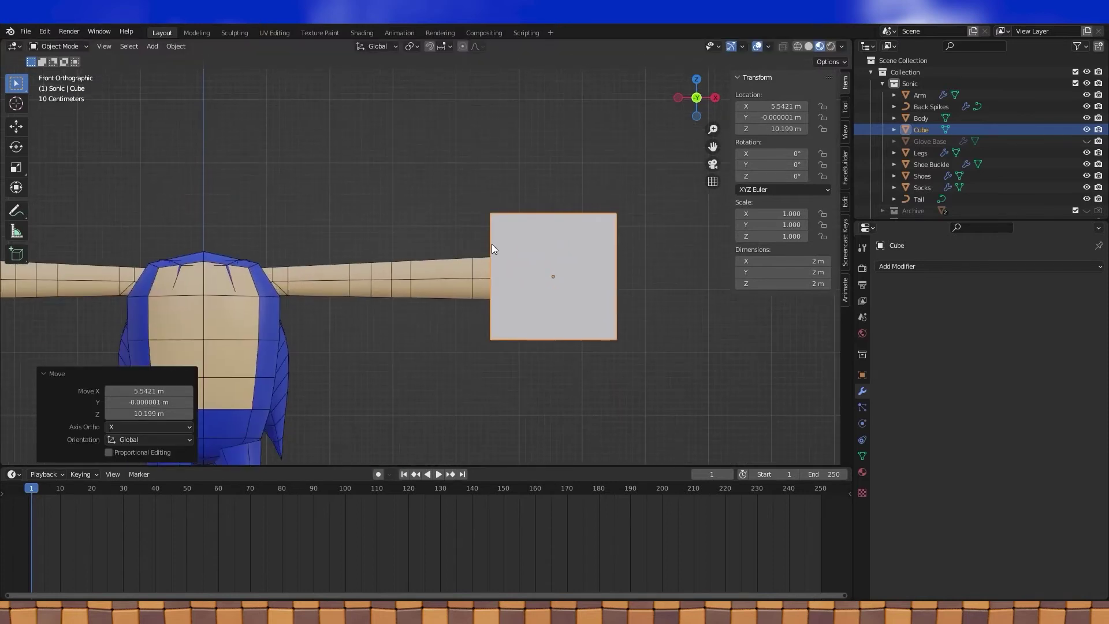
left_click(797, 46)
key("g")
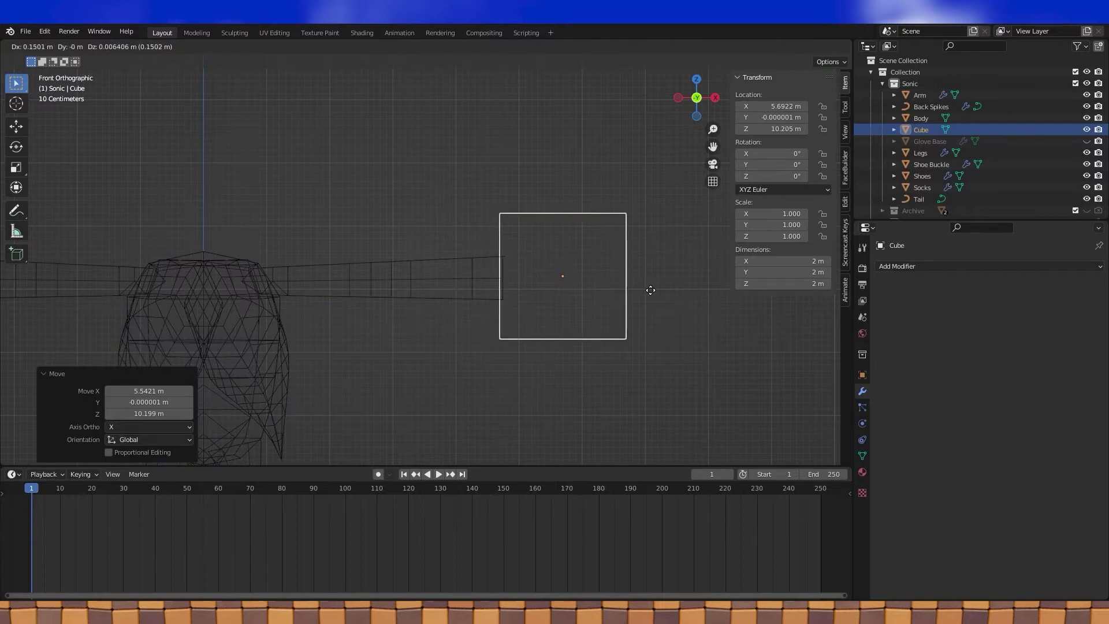
left_click(651, 290)
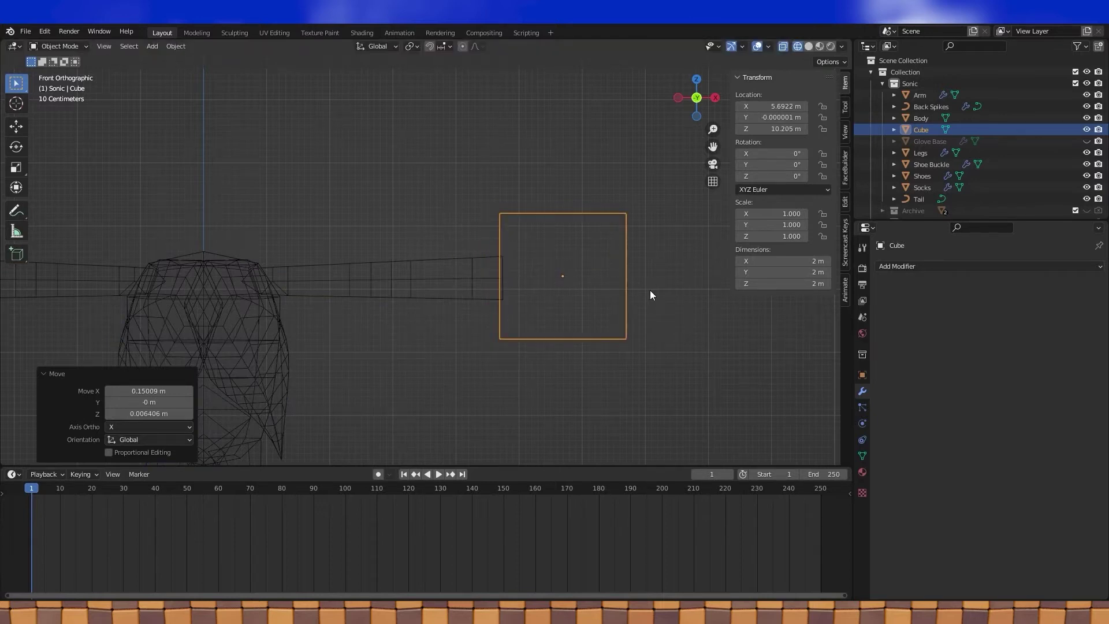
Step: Stretch the cube's outer right face 0.79348 m outward along X in edit mode
mouse_move(607, 267)
middle_mouse_down()
mouse_move(613, 258)
mouse_move(594, 299)
middle_mouse_up()
key("Tab")
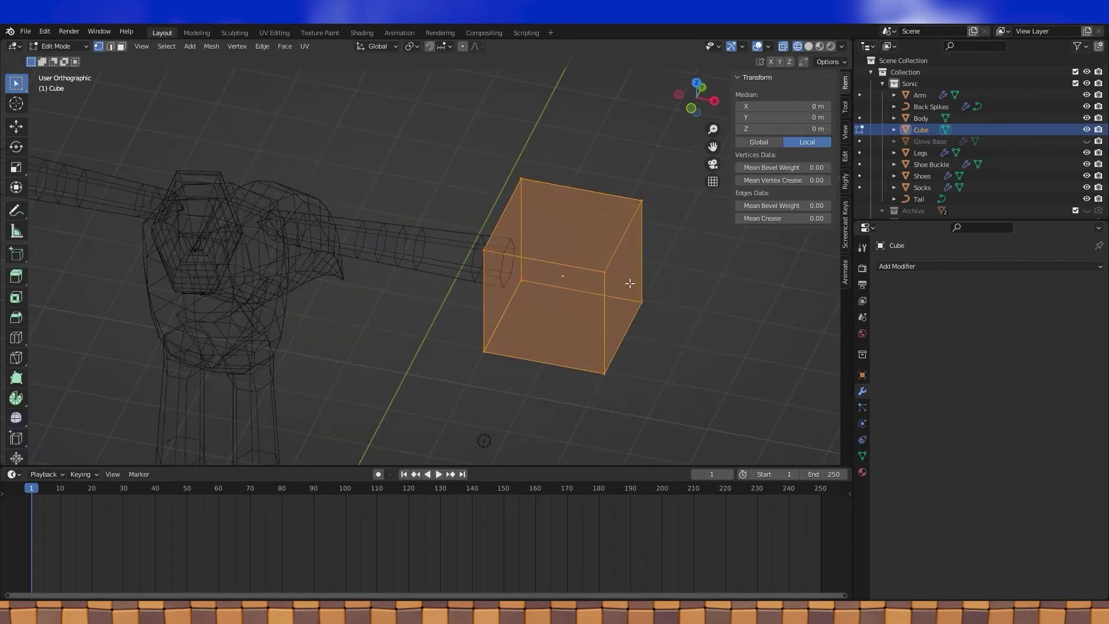
left_click(121, 46)
left_click(637, 261)
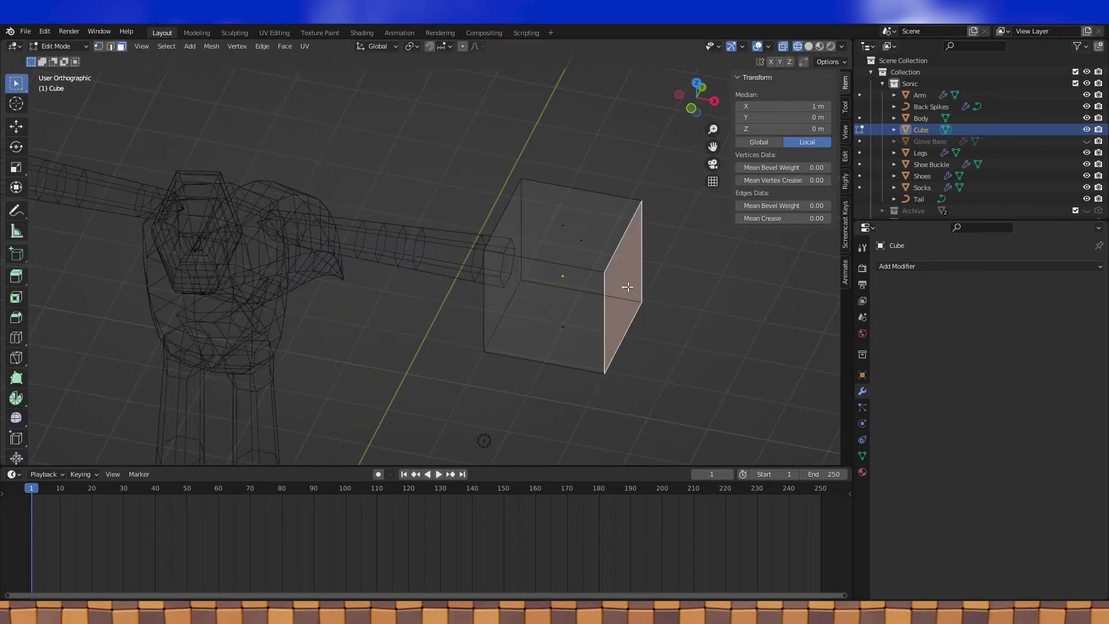
middle_click_drag(638, 260, 591, 258, "shift")
key("KP_7")
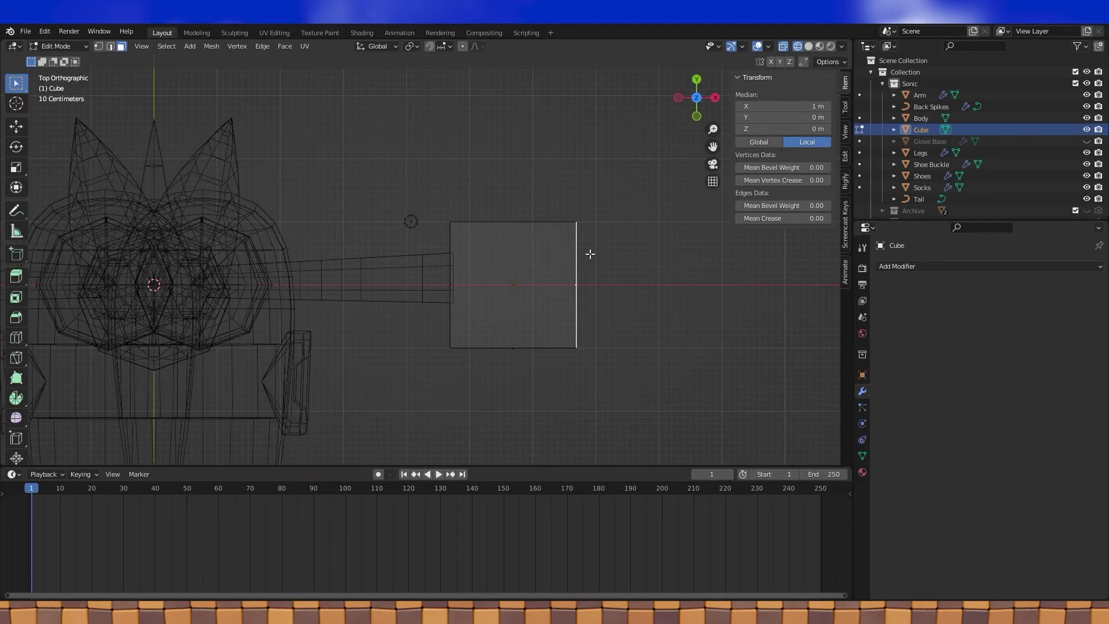
key("g")
key("x")
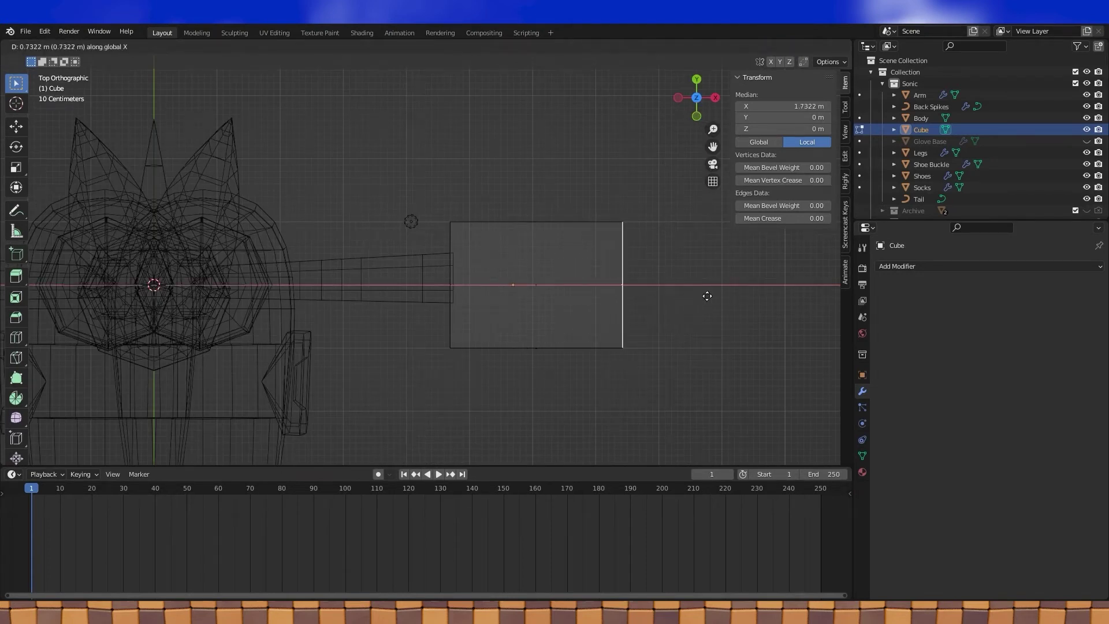
left_click(710, 295)
Step: Add a Subdivision Surface modifier to the palm cube with Optimal Display turned off
middle_click_drag(661, 324, 652, 272)
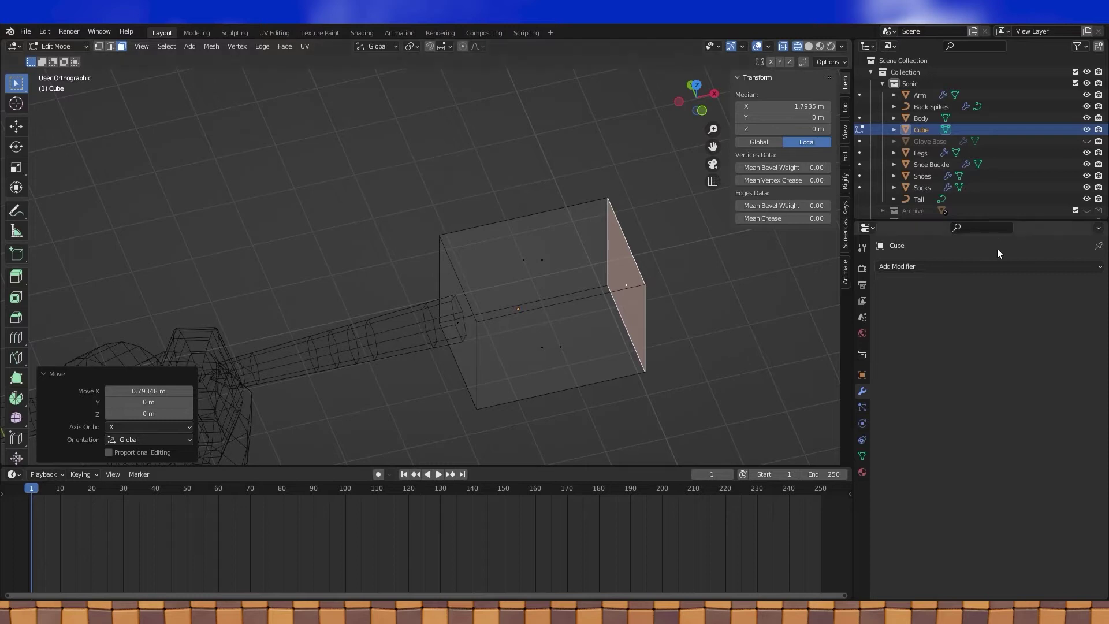
left_click(993, 267)
left_click(910, 478)
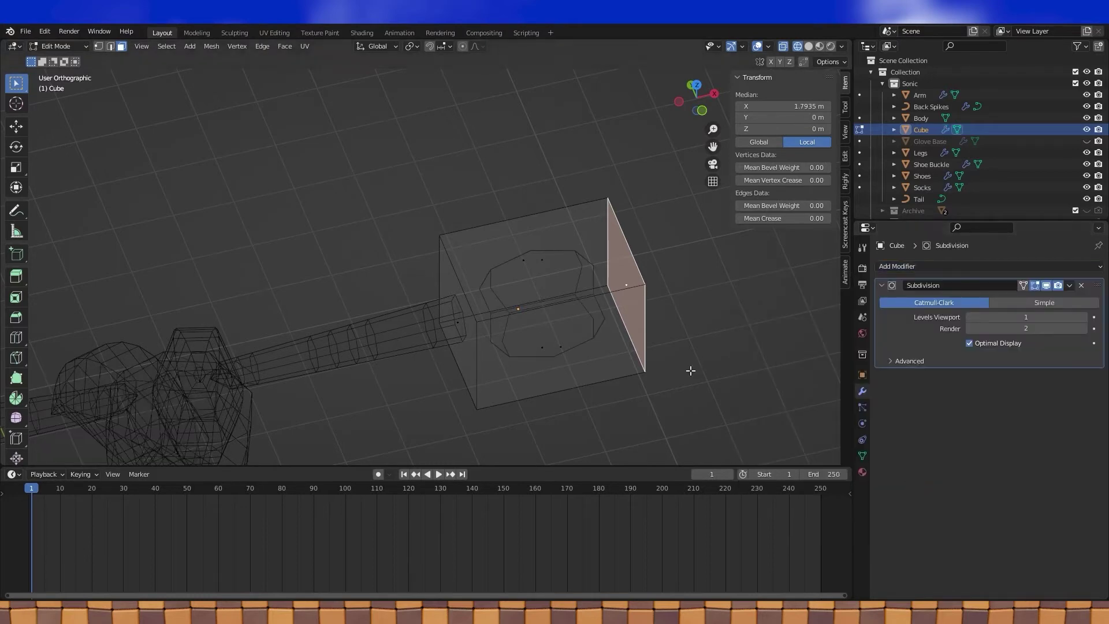
left_click(969, 344)
Step: Delete the cube's face toward the arm to open that end
left_click(462, 332)
key("x")
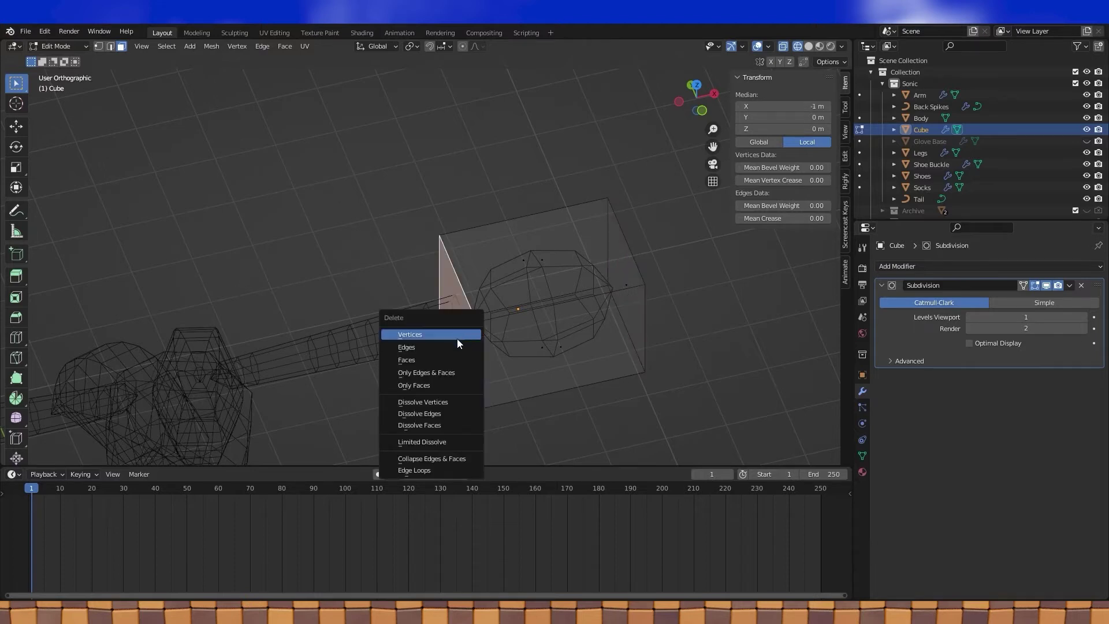
left_click(434, 363)
mouse_move(433, 364)
middle_mouse_down()
mouse_move(539, 352)
mouse_move(454, 356)
mouse_move(456, 238)
mouse_move(601, 206)
mouse_move(584, 230)
mouse_move(543, 239)
middle_mouse_up()
Step: Shrink the opening's edges to 0.387 scale in solid shading
left_click(454, 357, "alt")
scroll(598, 216, "up", 3)
left_click(809, 46)
middle_click_drag(635, 218, 633, 234)
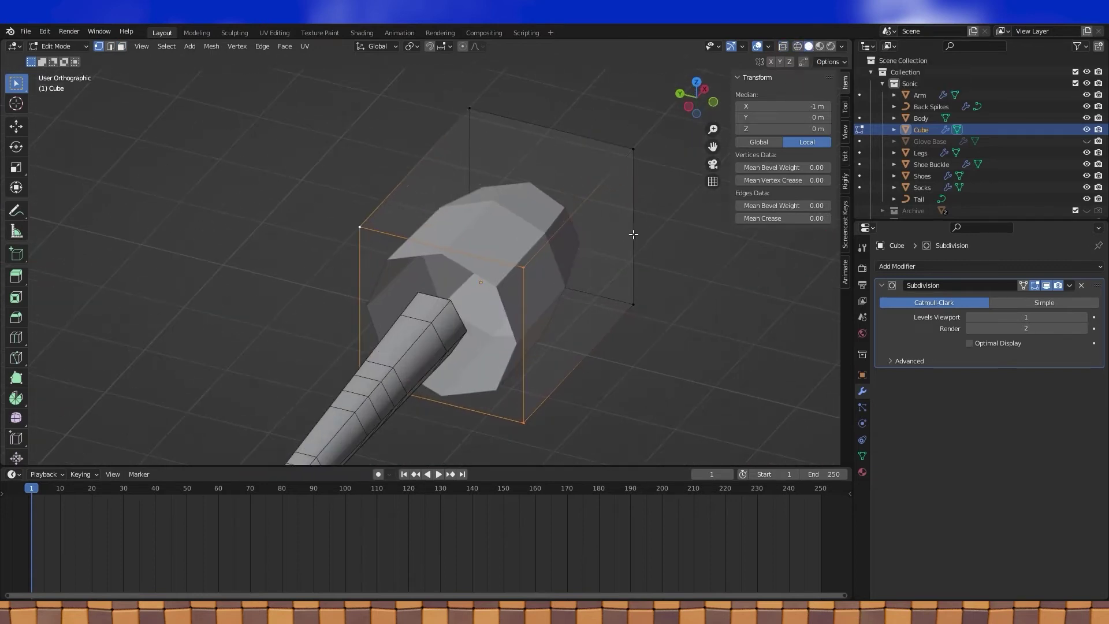
key("s")
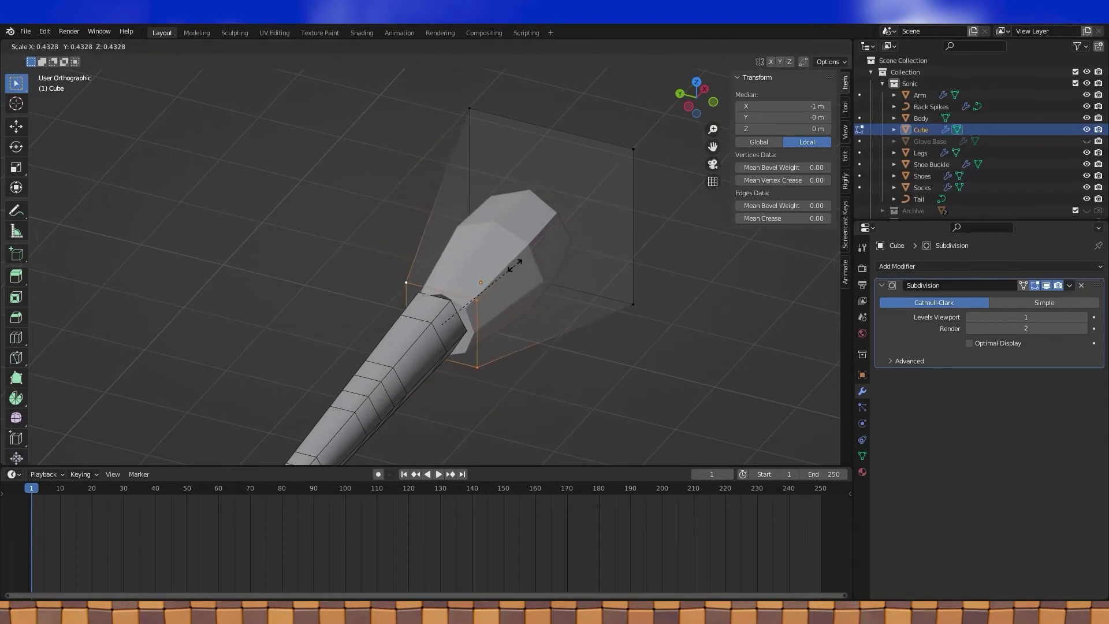
left_click(506, 272)
middle_click_drag(506, 272, 497, 225)
Step: With see-through on, lower the opening slightly along Z and shift it along Y
left_click(783, 46)
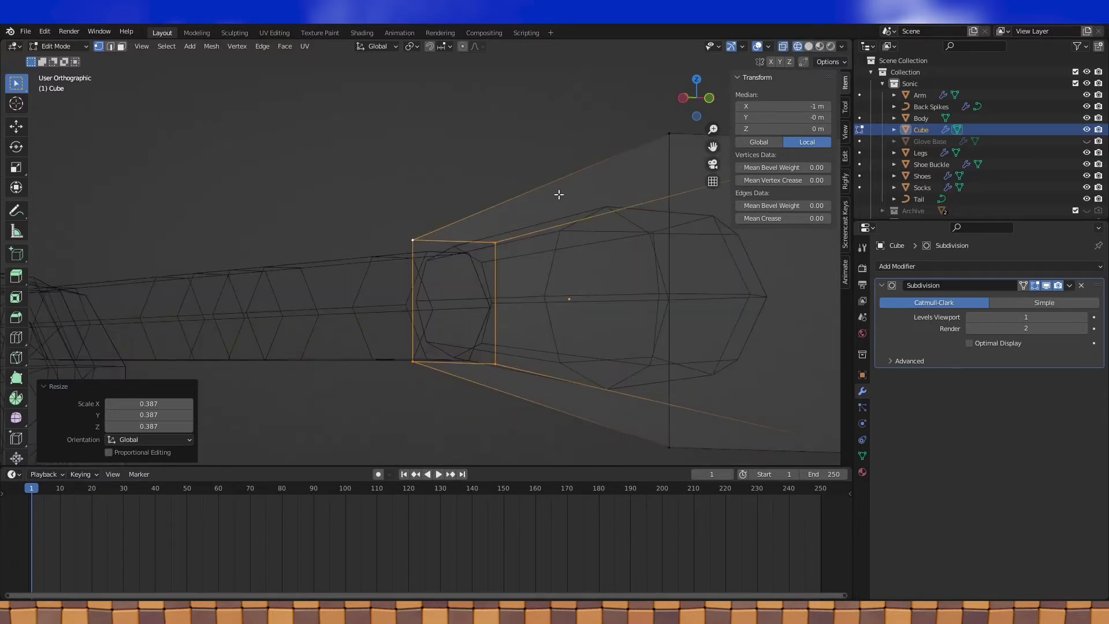
key("g")
key("z")
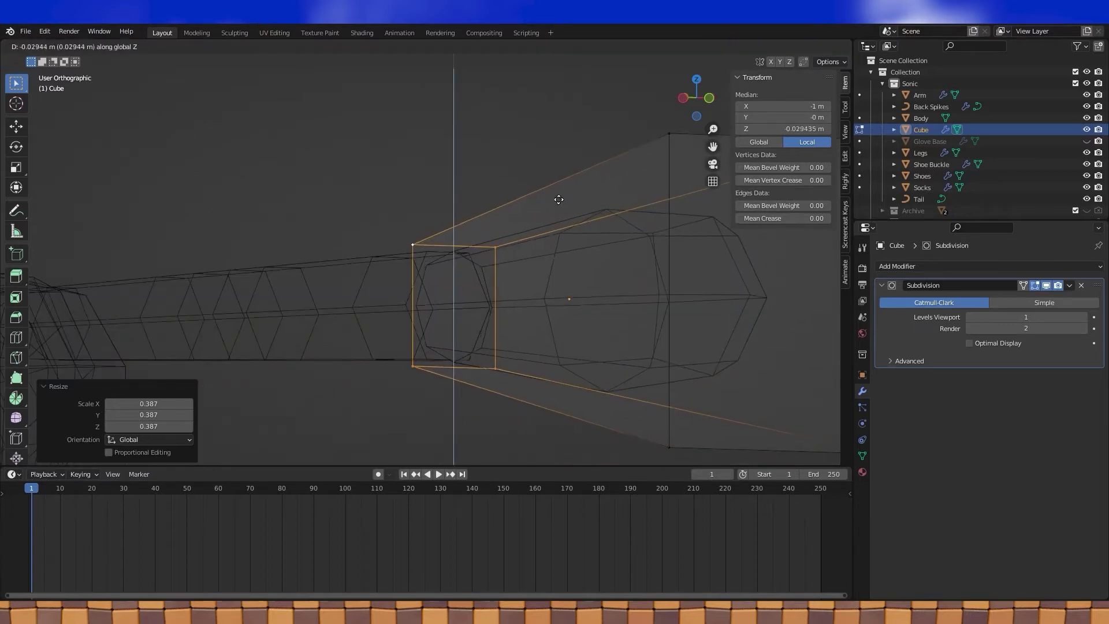
left_click(558, 204)
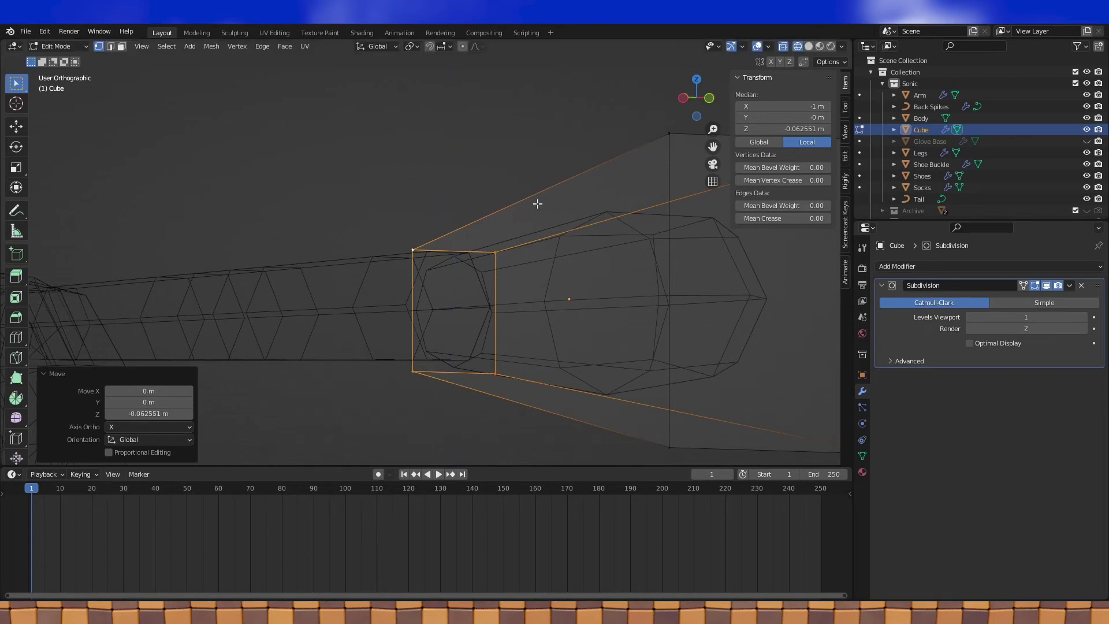
middle_click_drag(537, 203, 546, 262)
key("g")
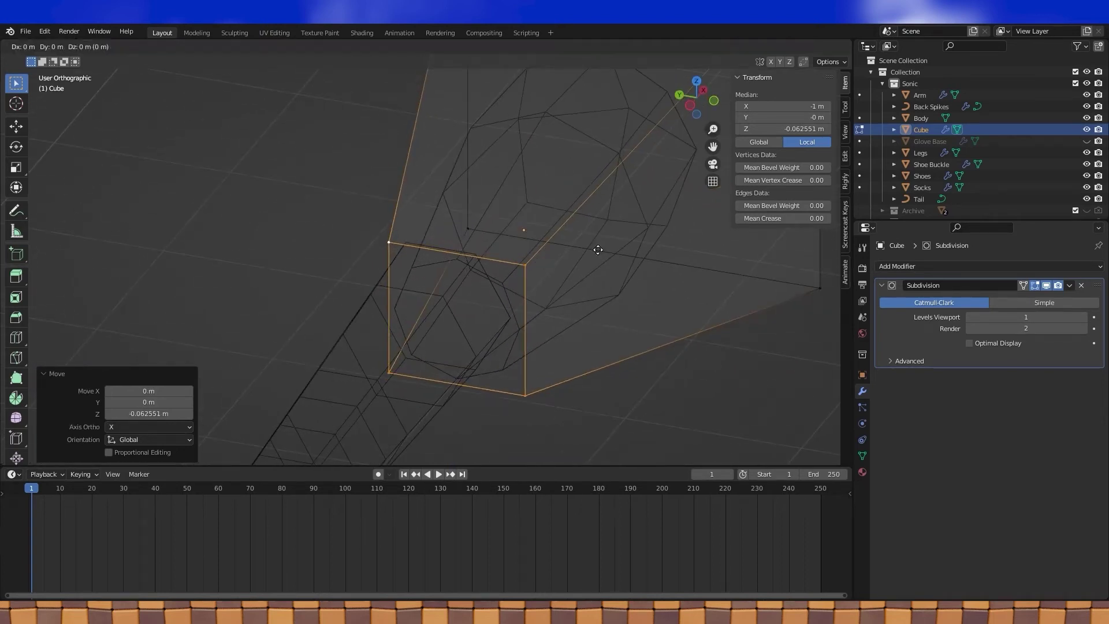
key("y")
left_click(575, 247)
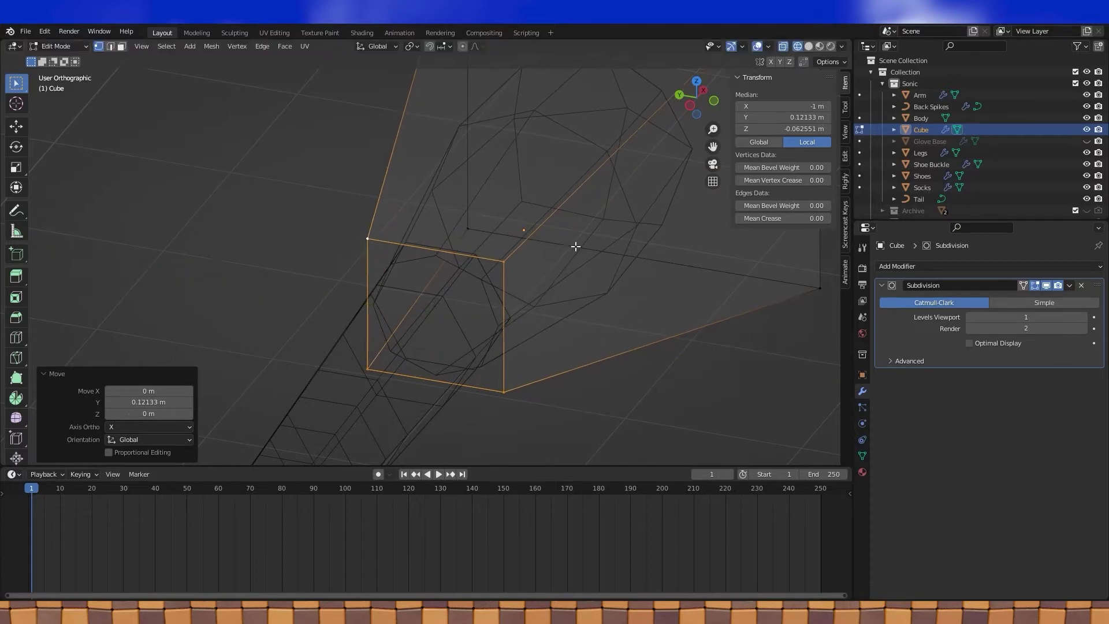
middle_click_drag(574, 245, 579, 287)
Step: Scale the opening 1.185 along Y to widen the wrist end
key("s")
key("y")
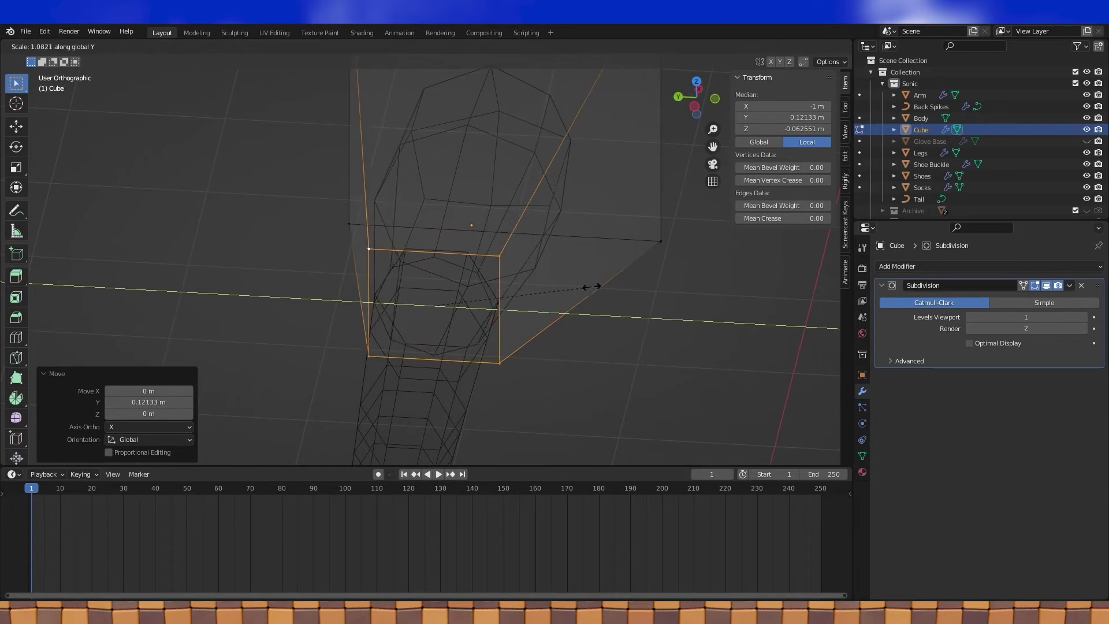
left_click(606, 284)
middle_click_drag(586, 281, 515, 223)
Step: Add an edge loop around the middle of the palm
key("ctrl+r")
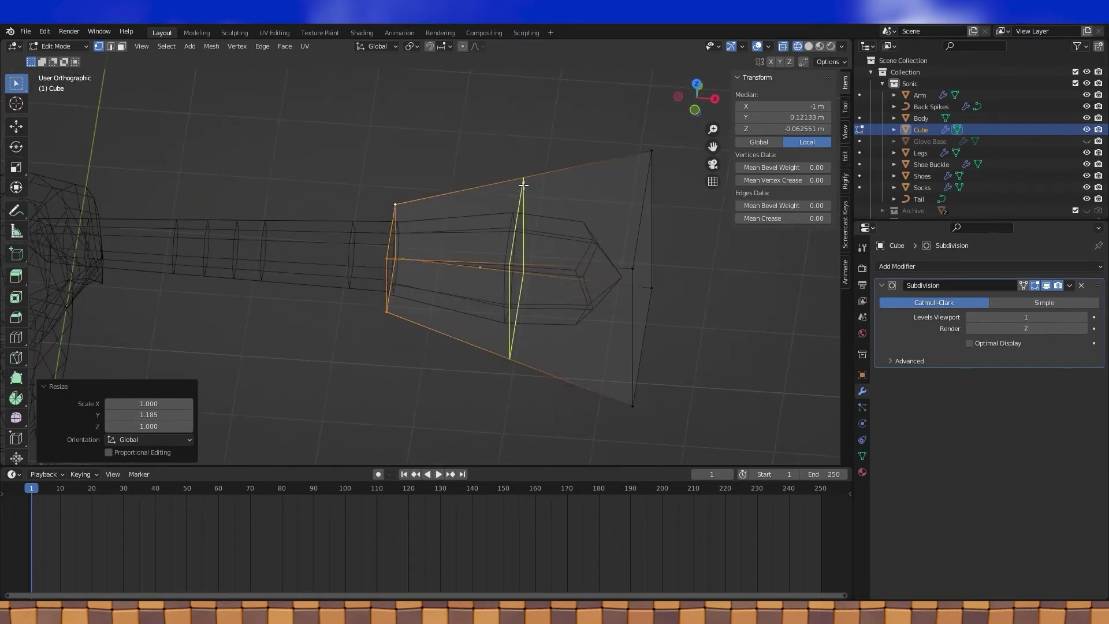
left_click(523, 184)
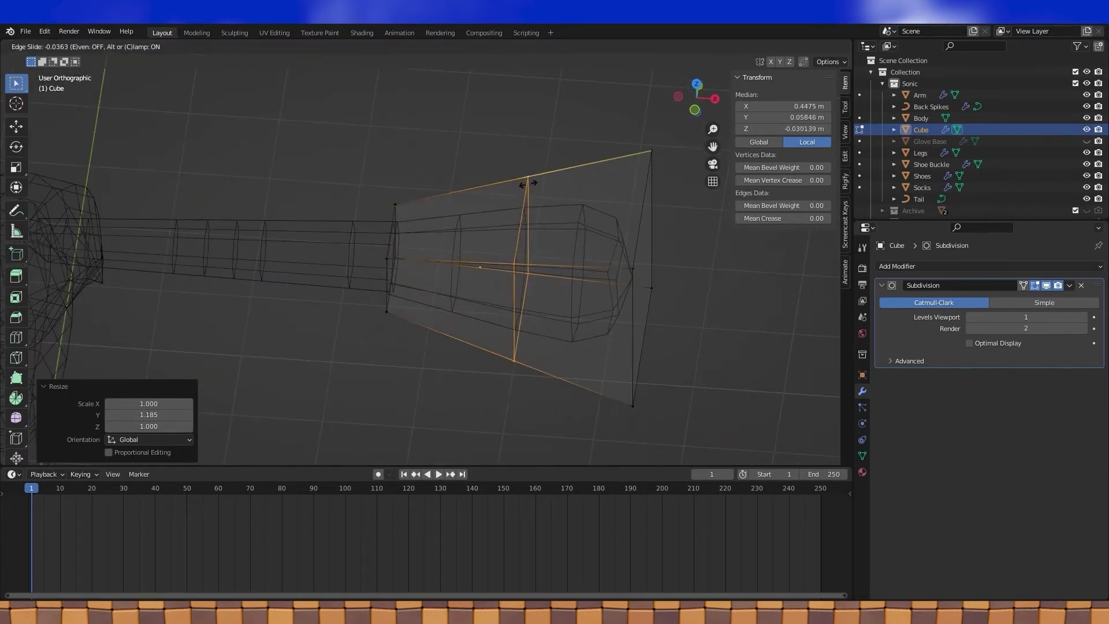
left_click(544, 181)
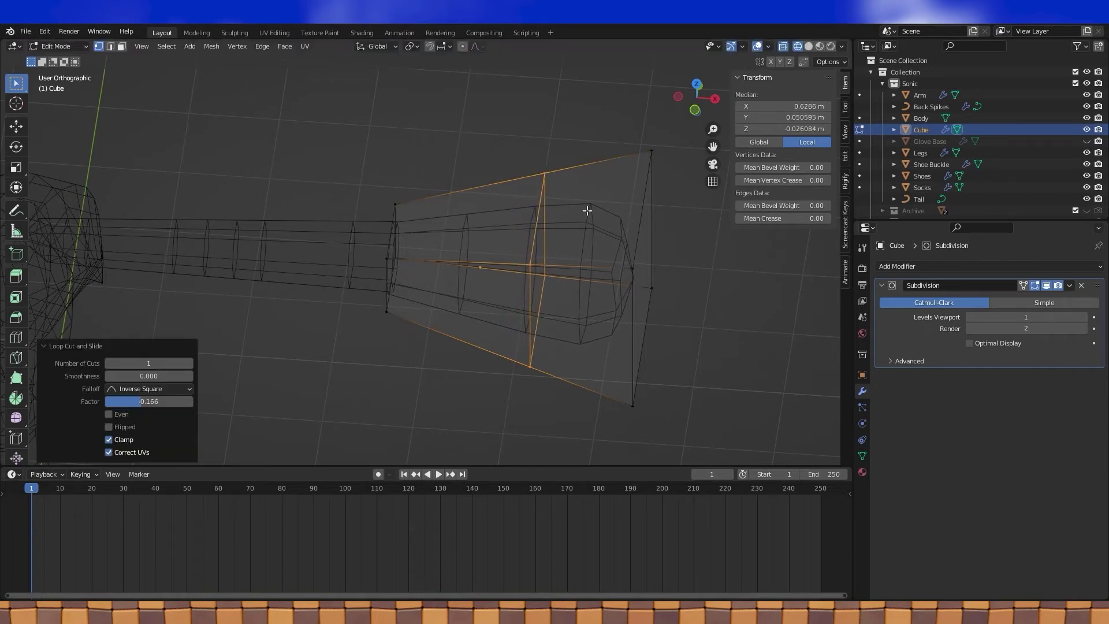
key("KP_7")
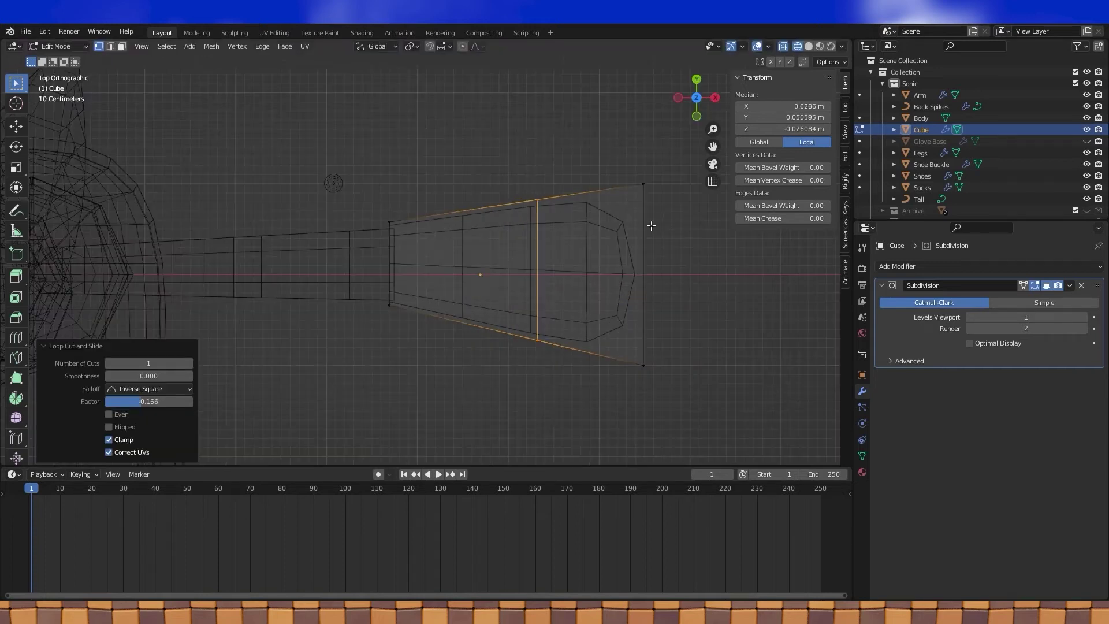
middle_click_drag(526, 222, 476, 218, "shift")
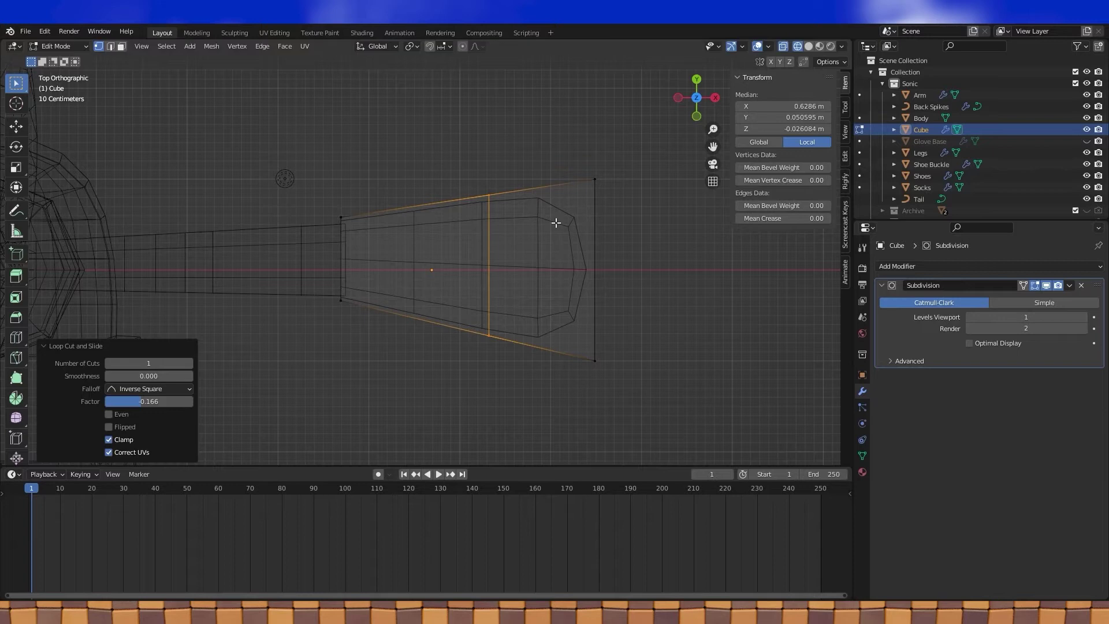
Step: Widen the palm at the new loop by scaling it along Y
key("s")
key("y")
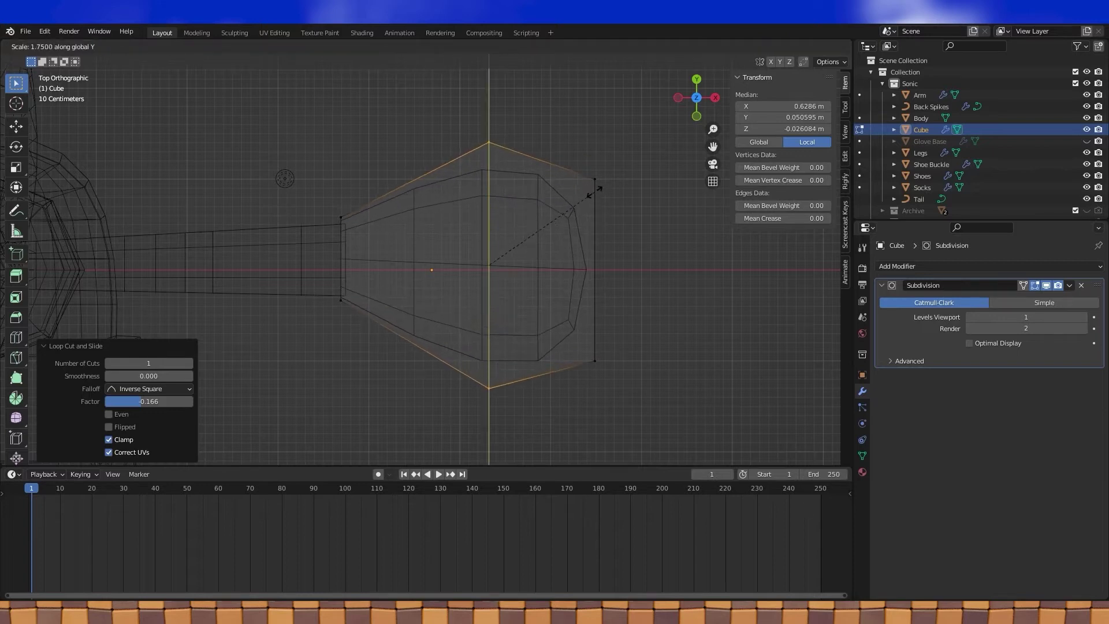
left_click(601, 189)
middle_click_drag(572, 281, 570, 237)
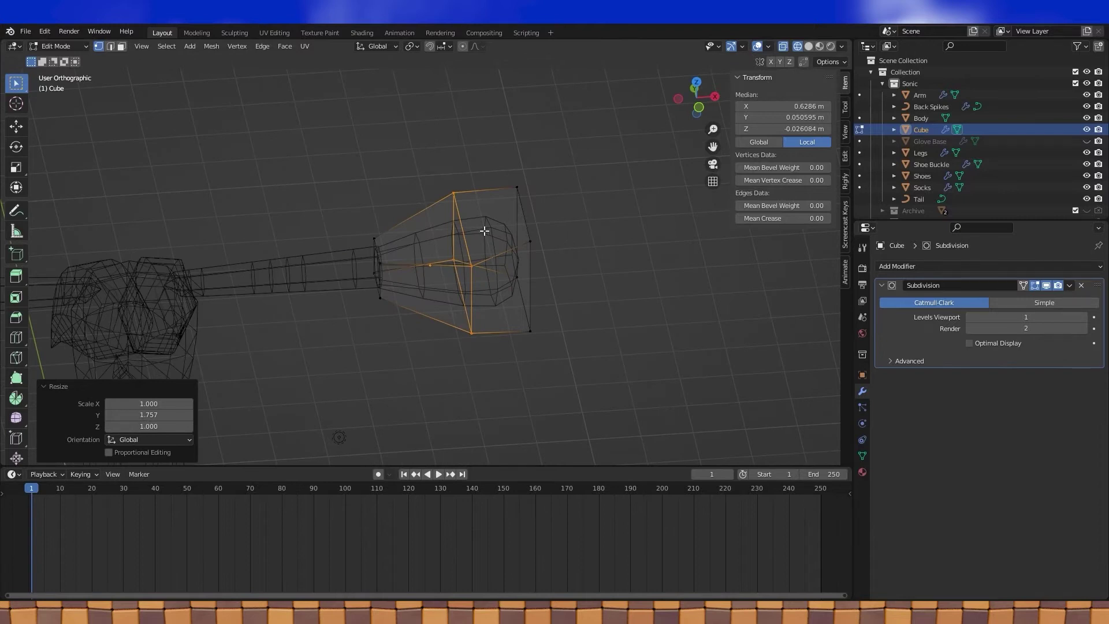
middle_click_drag(485, 231, 522, 238)
scroll(522, 237, "up", 2)
Step: Move the new palm loop along Y
key("g")
key("y")
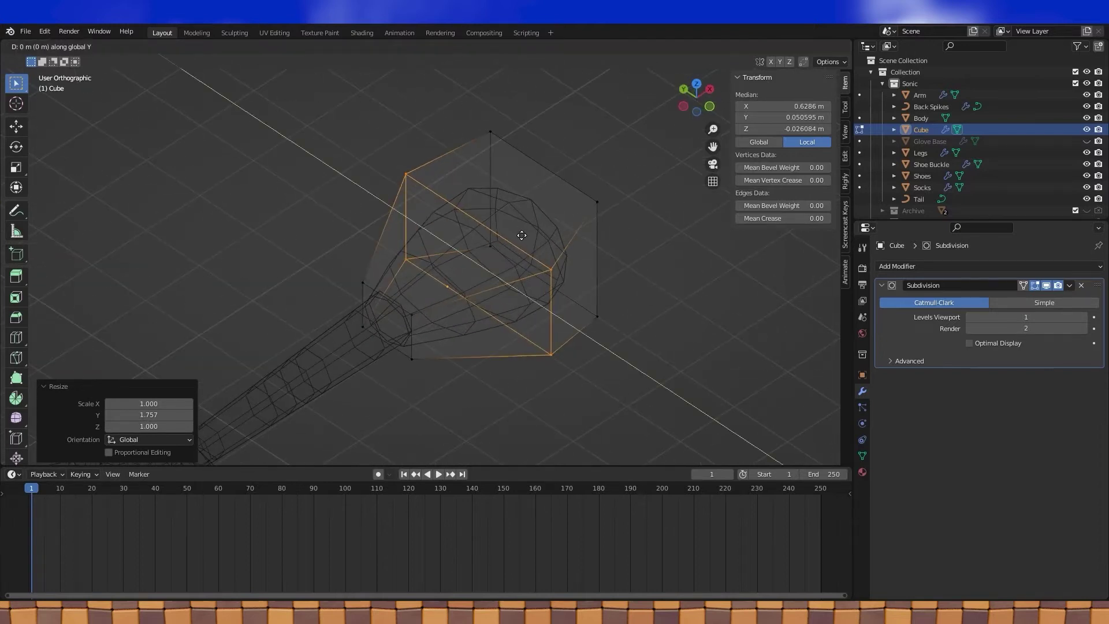
left_click(507, 232)
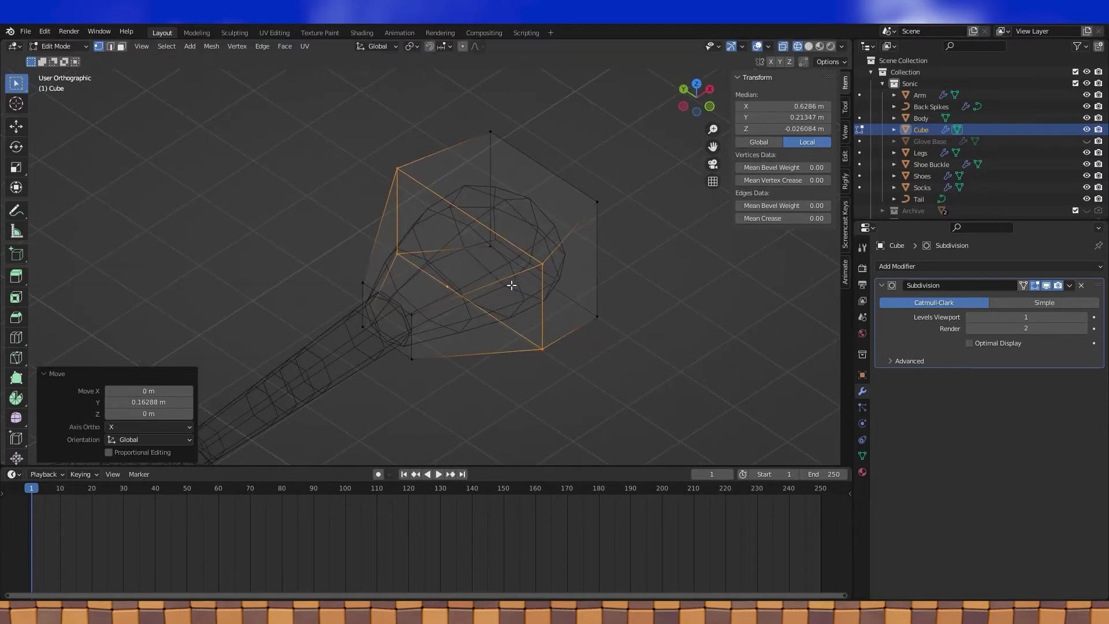
middle_click_drag(622, 257, 516, 264)
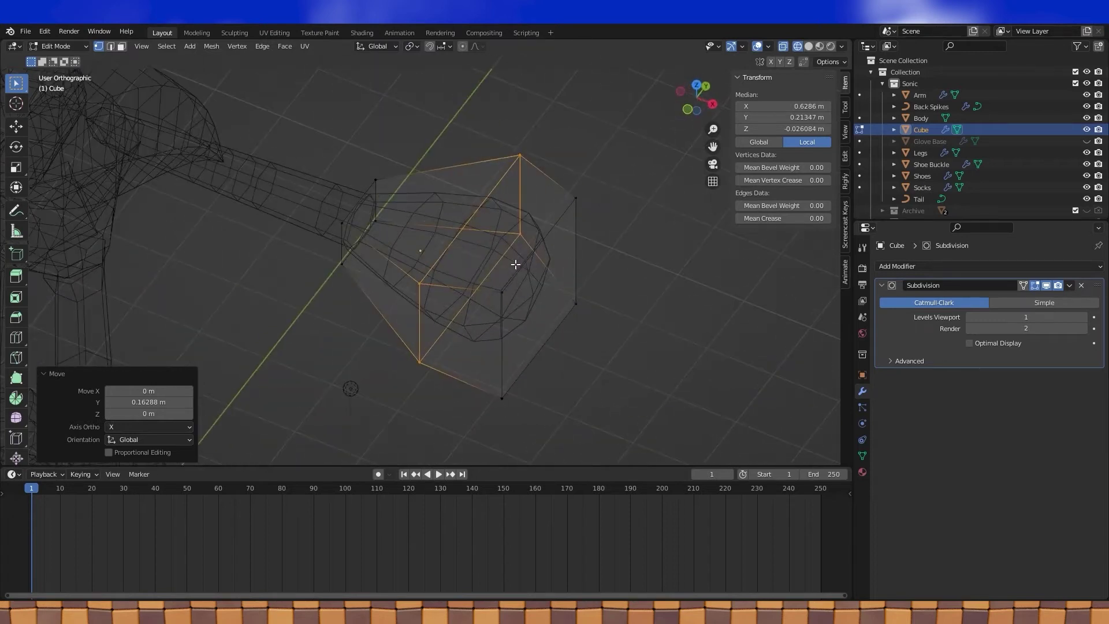
Step: Raise the loop 0.045018 m along Z in front view and return to solid shading
key("KP_7")
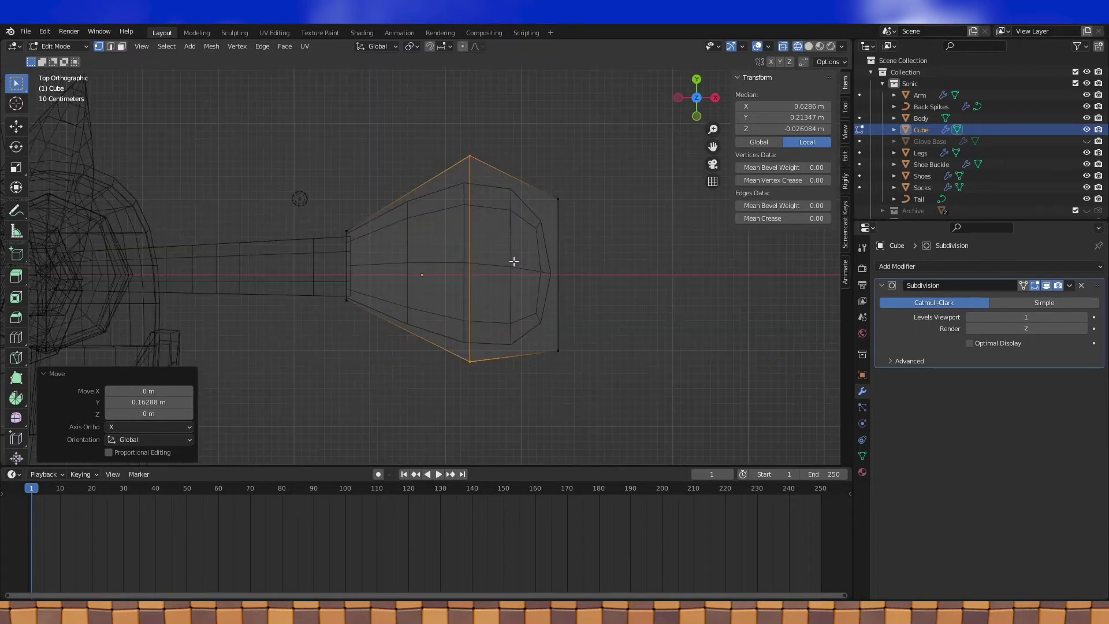
middle_click_drag(570, 272, 575, 212)
key("KP_1")
key("g")
key("z")
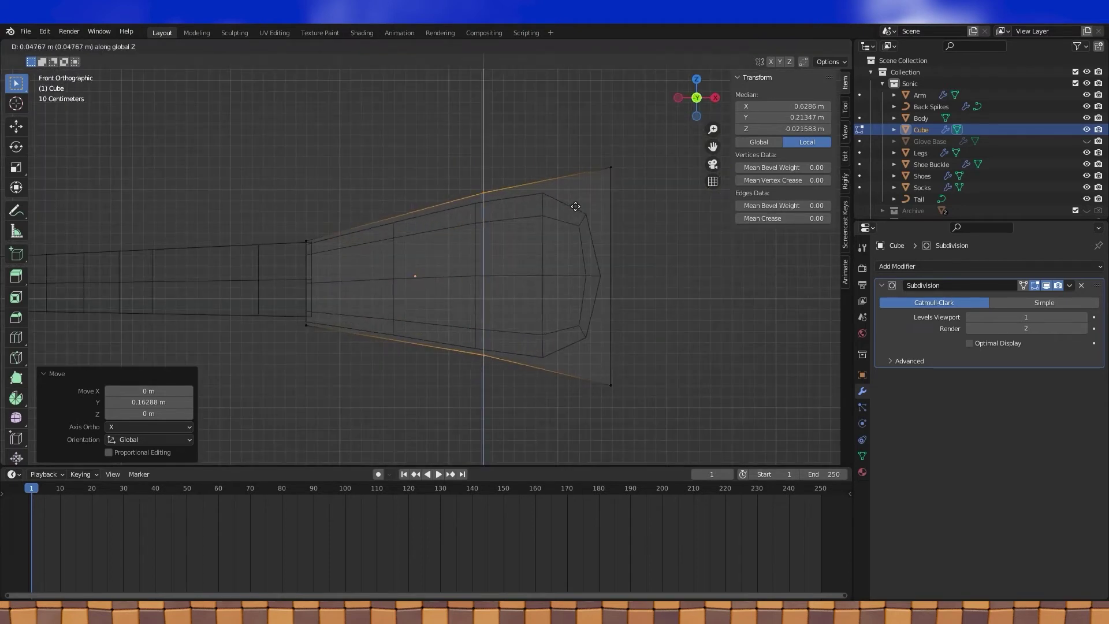
left_click(577, 209)
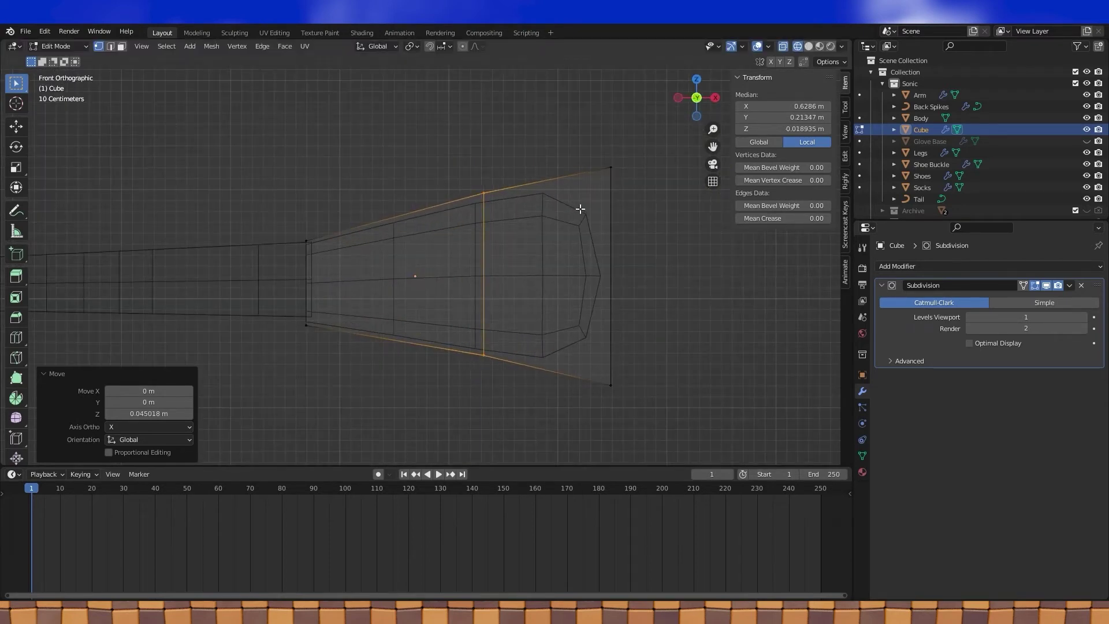
mouse_move(580, 209)
middle_mouse_down()
mouse_move(601, 199)
mouse_move(520, 231)
mouse_move(440, 220)
middle_mouse_up()
left_click(809, 46)
Step: Delete the hand cube's face facing the arm to open that end
left_click(122, 46)
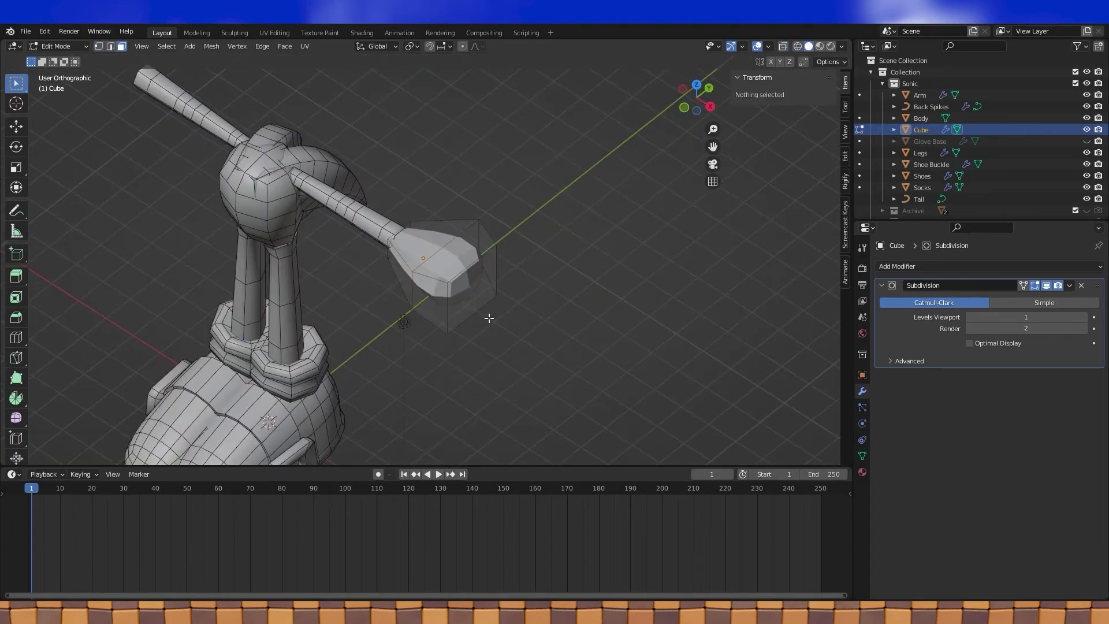
left_click(487, 286)
middle_click_drag(487, 286, 464, 282)
key("x")
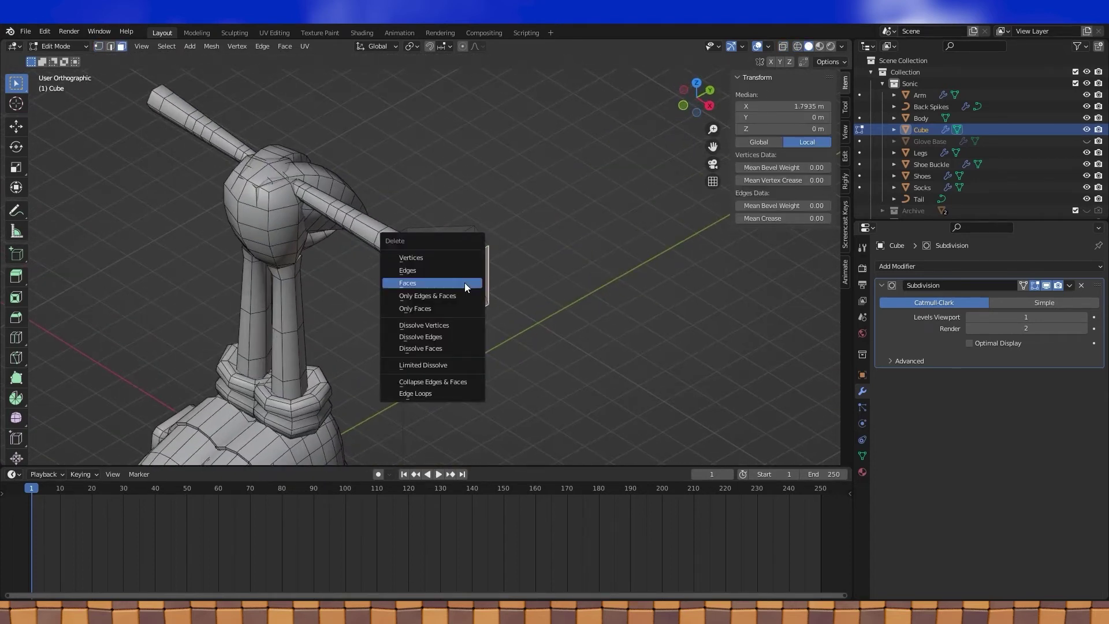
left_click(464, 283)
middle_click_drag(465, 283, 427, 275)
Step: Select the open end's boundary vertices and flatten them by scaling along Z
key("1")
left_click(467, 258, "alt")
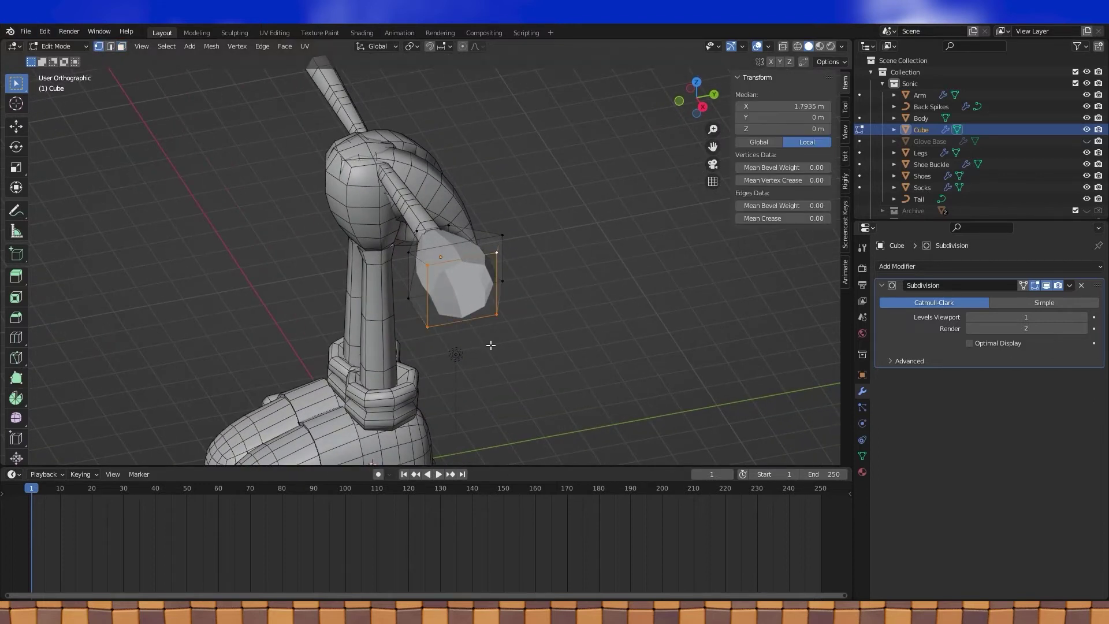
middle_click_drag(490, 345, 543, 310)
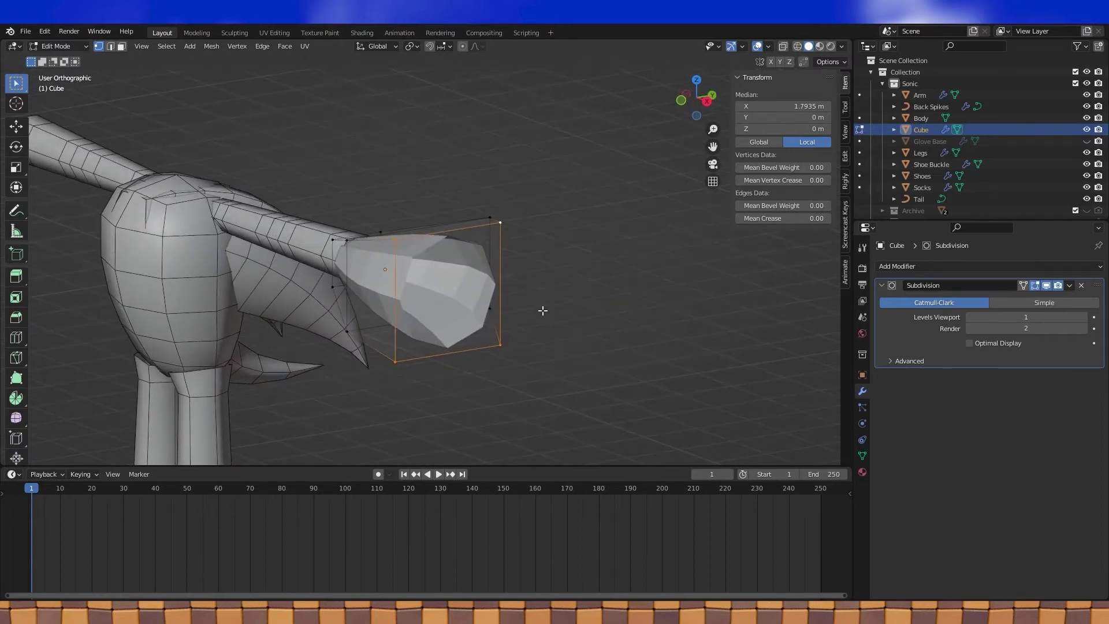
key("s")
key("z")
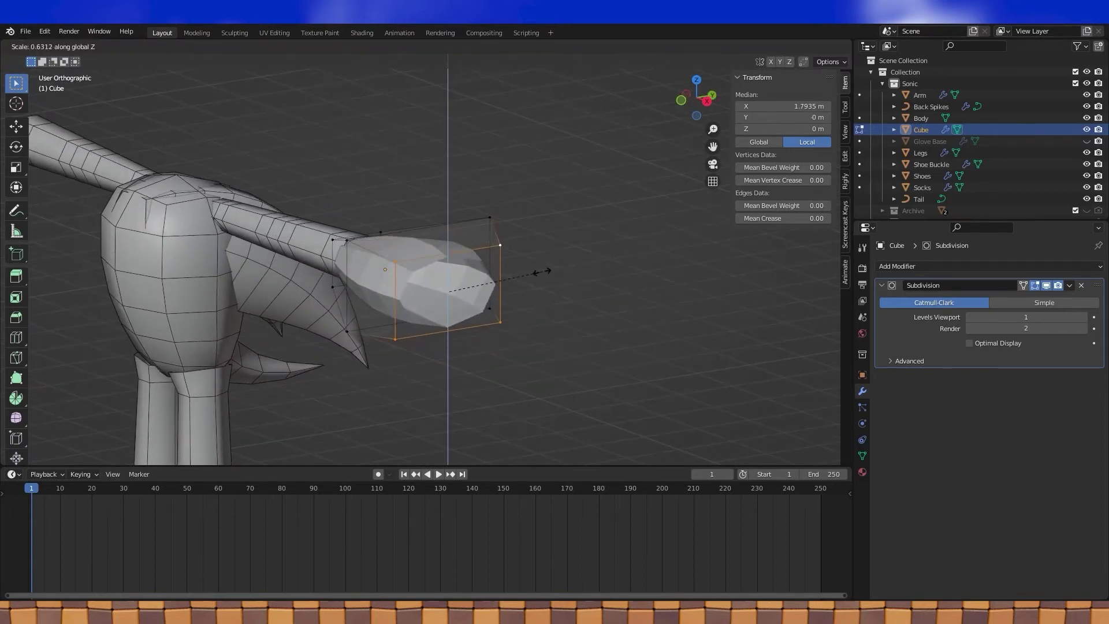
left_click(563, 258)
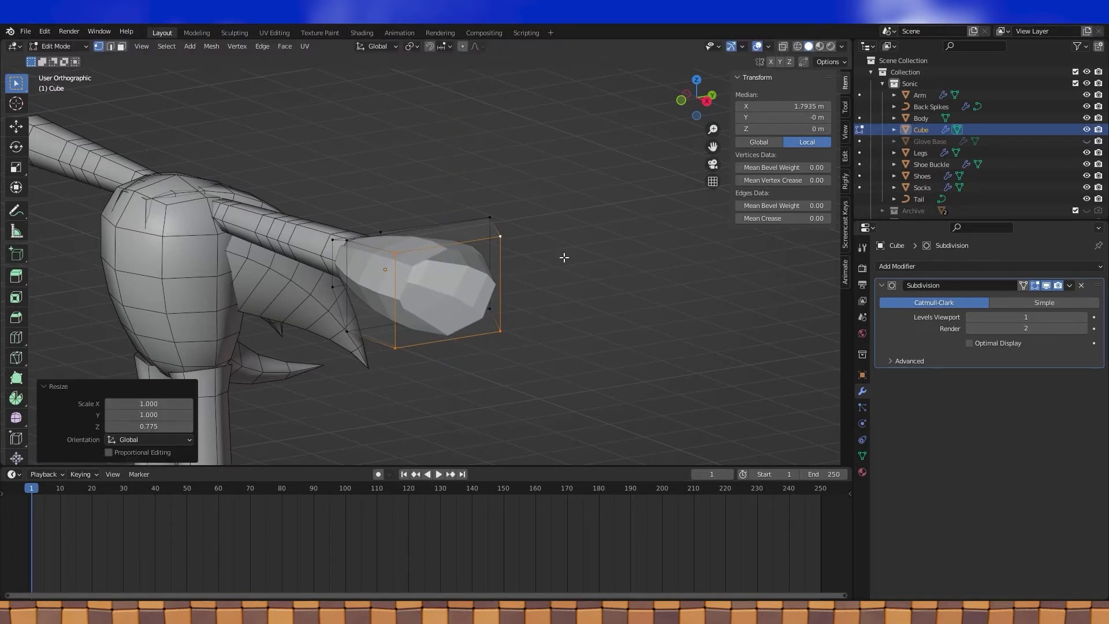
middle_click_drag(564, 255, 548, 322)
Step: Pull one edge of the hand block outward along Y to form the thumb side
key("KP_7")
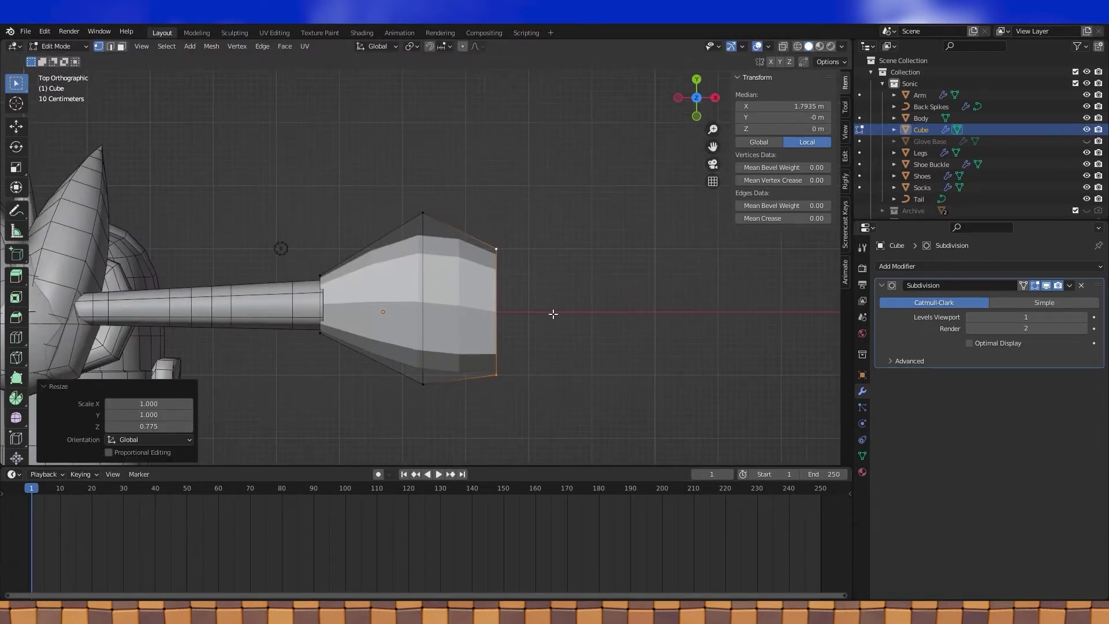
middle_click_drag(621, 329, 538, 270)
left_click(538, 271)
mouse_move(536, 312)
middle_mouse_down()
mouse_move(523, 305)
mouse_move(527, 330)
mouse_move(524, 313)
middle_mouse_up()
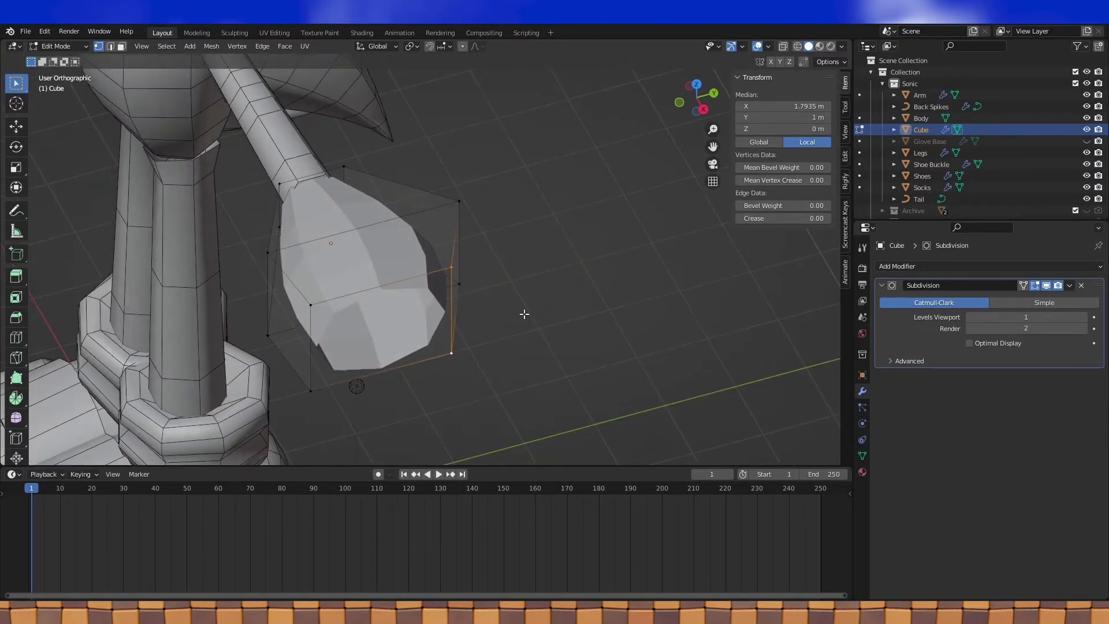
key("g")
key("y")
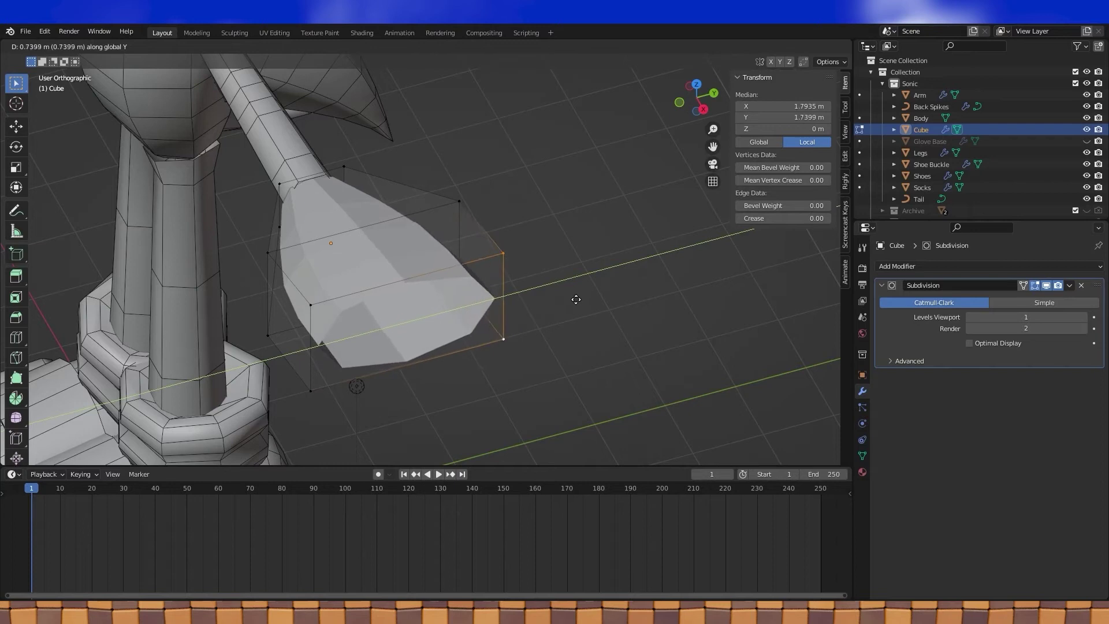
left_click(575, 299)
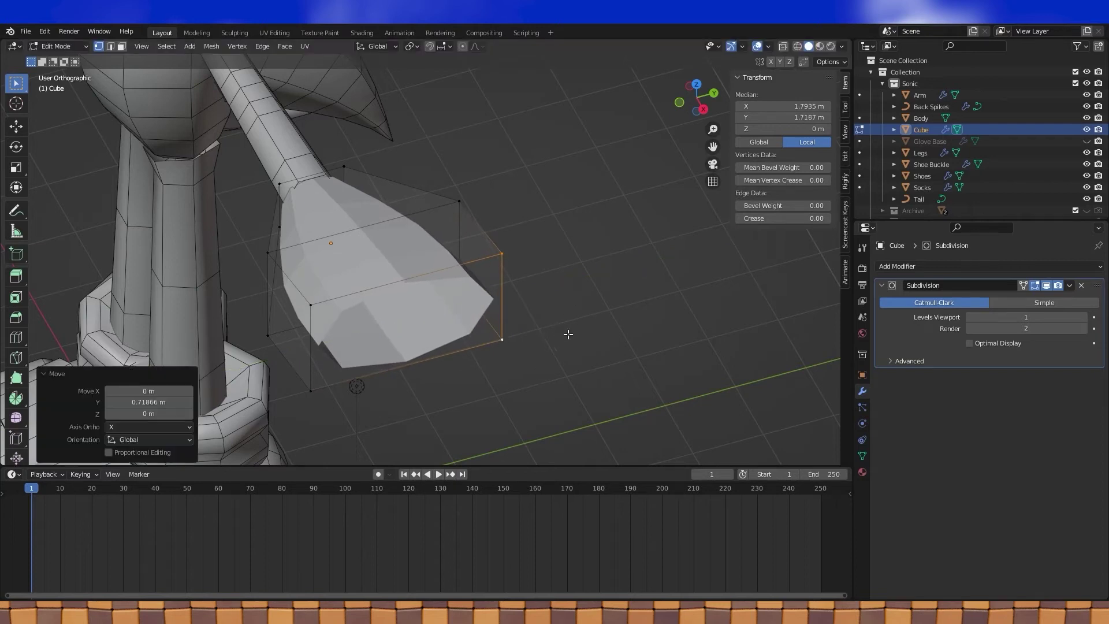
middle_click_drag(569, 334, 574, 246)
Step: Stretch the wrist-end vertices taller along Z, then lower them slightly
left_click(576, 234)
middle_click_drag(579, 326, 526, 325)
scroll(485, 312, "up", 2)
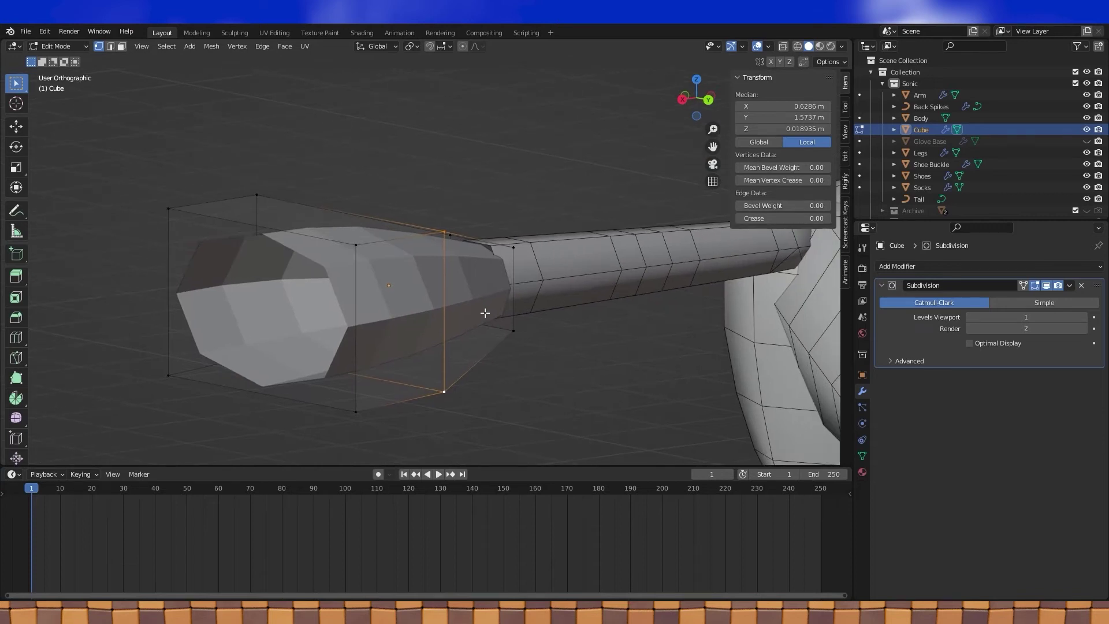
scroll(482, 308, "down", 3)
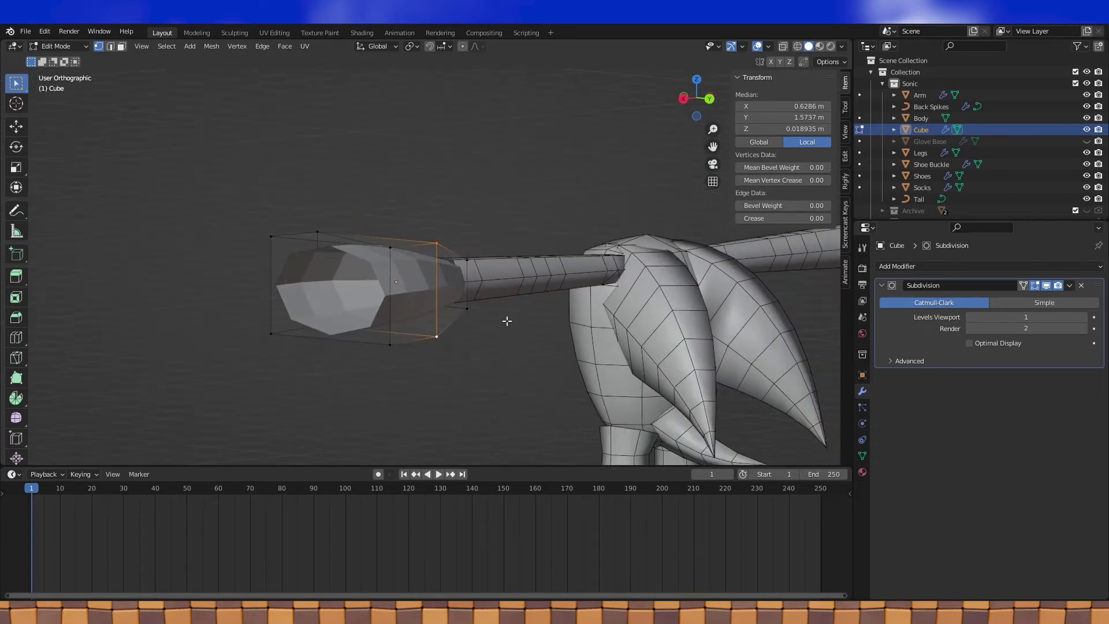
middle_click_drag(503, 307, 437, 323)
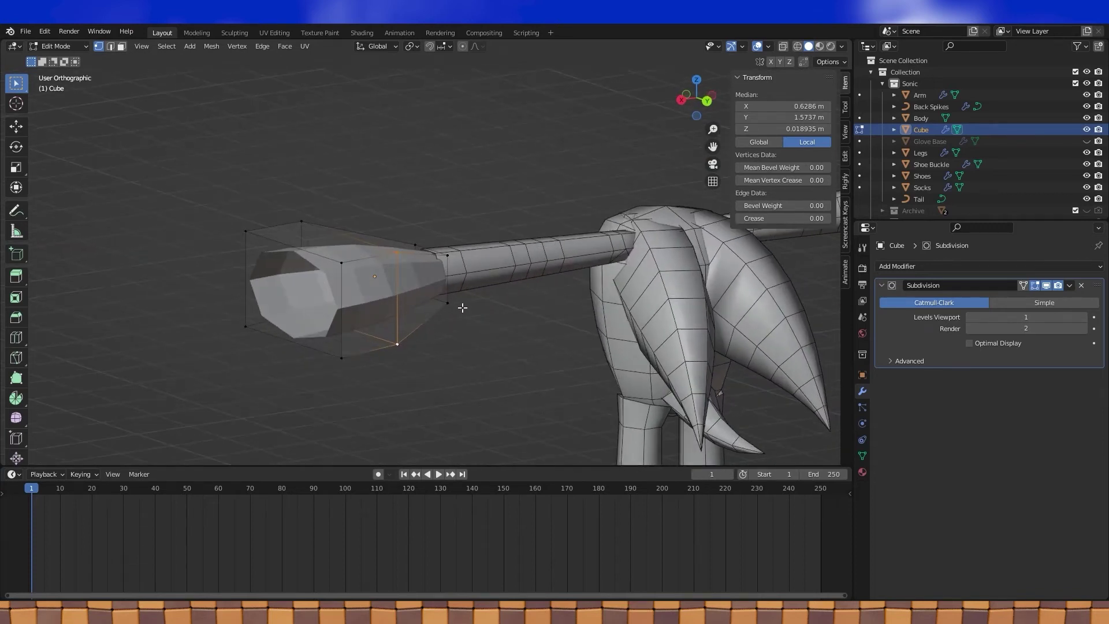
key("s")
key("z")
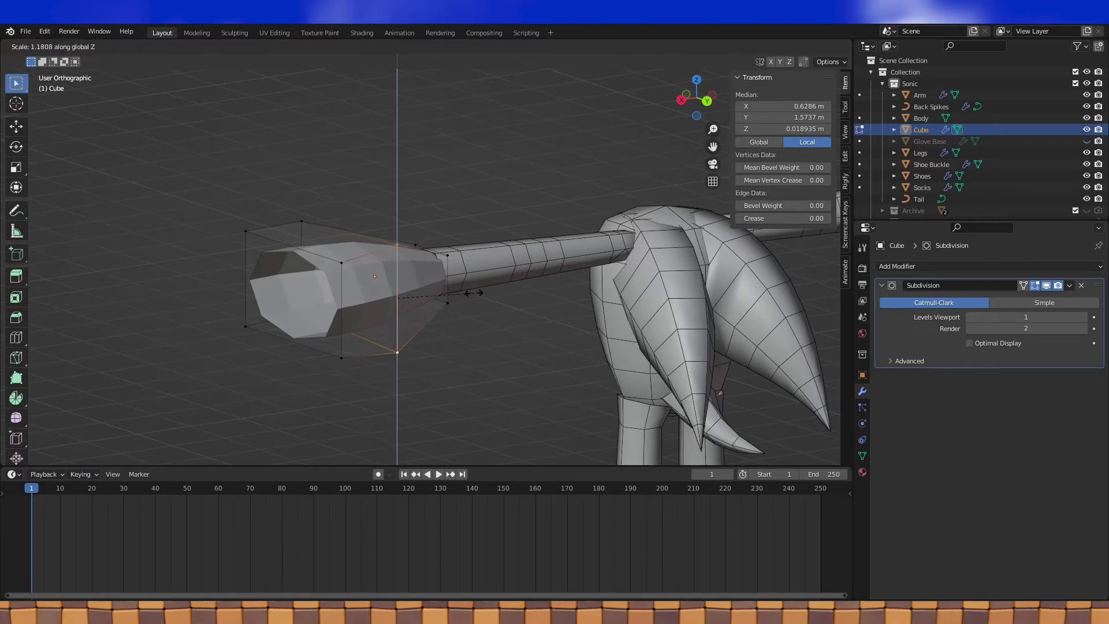
left_click(479, 291)
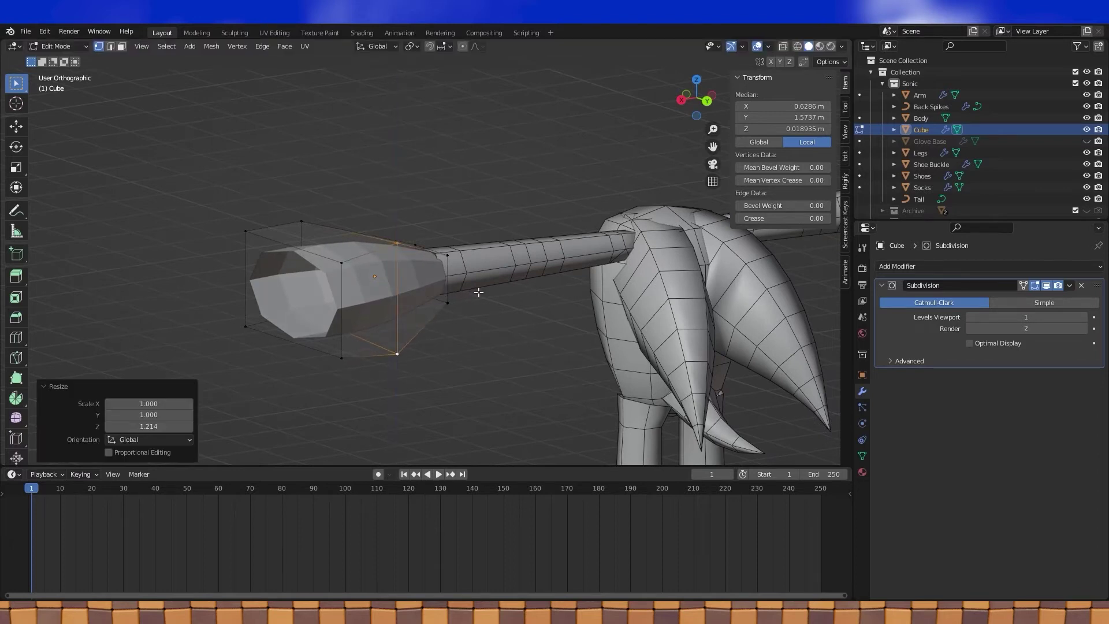
mouse_move(479, 292)
middle_mouse_down()
mouse_move(454, 297)
mouse_move(475, 283)
middle_mouse_up()
key("g")
key("z")
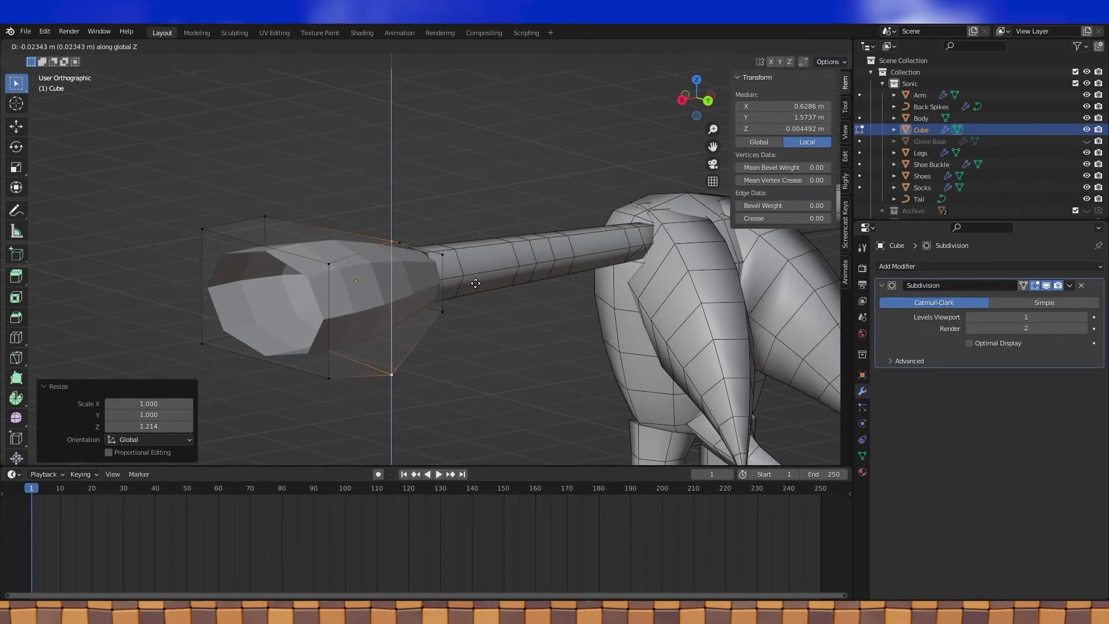
left_click(476, 285)
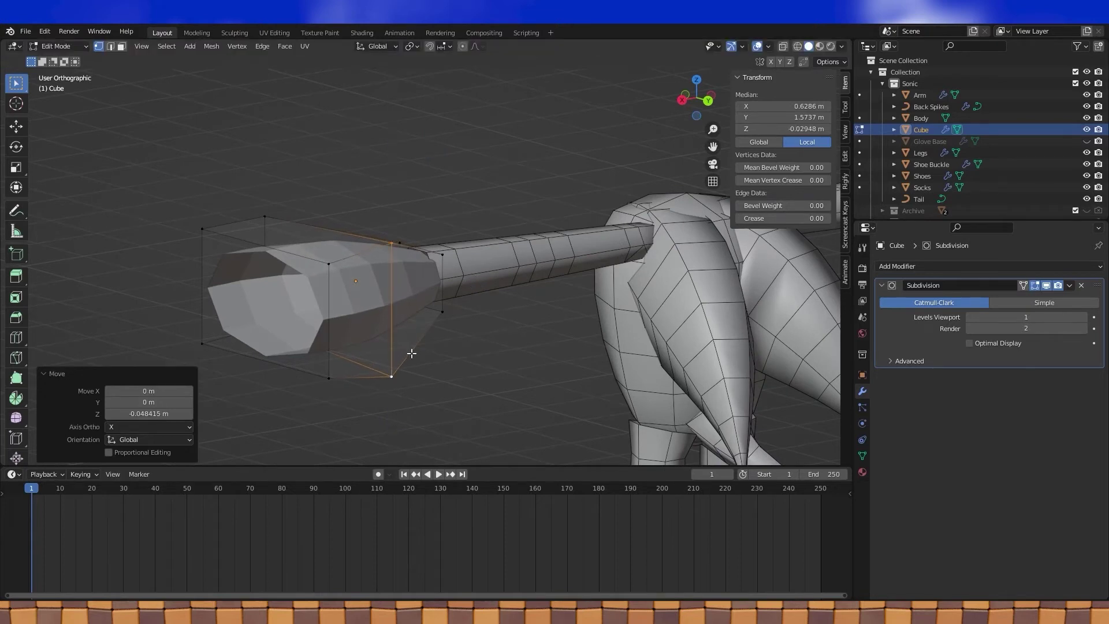
middle_click_drag(376, 363, 474, 354)
Step: Raise the palm's bottom outer edge 0.3562 m on Z and shift it -0.1335 m on Y
left_click(327, 404)
left_click(379, 434, "shift")
middle_click_drag(379, 434, 422, 312)
key("g")
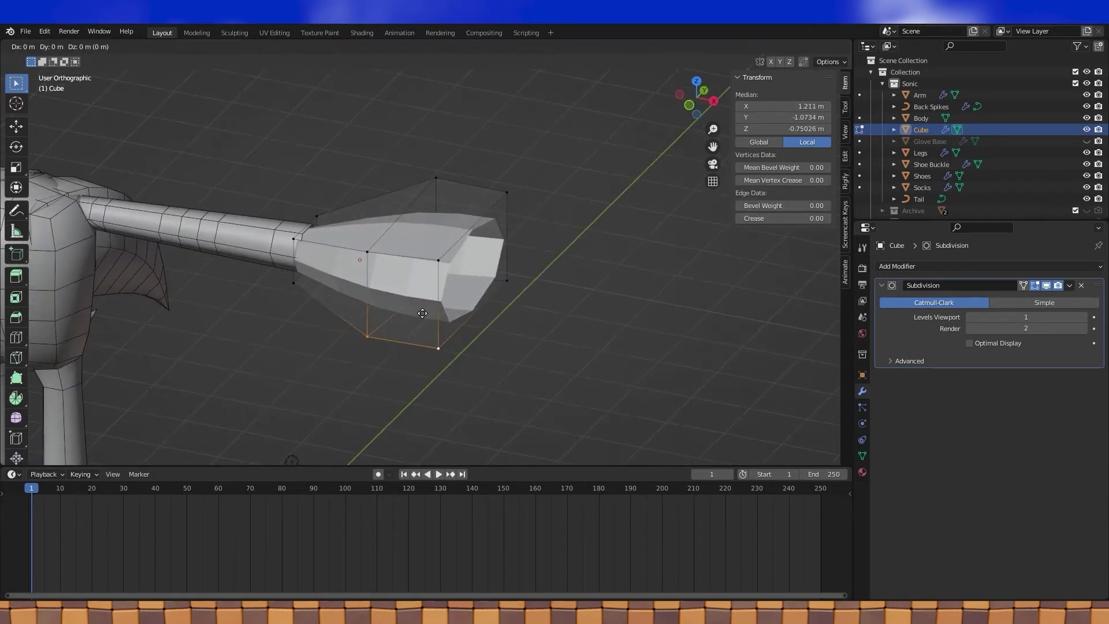
key("z")
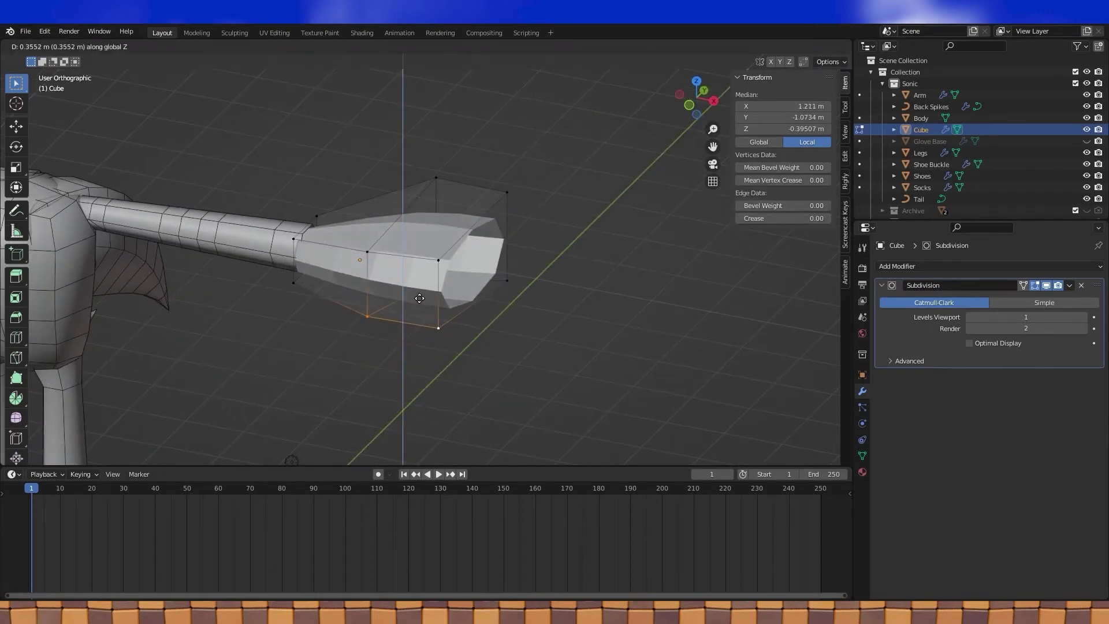
left_click(419, 298)
middle_click_drag(412, 299, 355, 296)
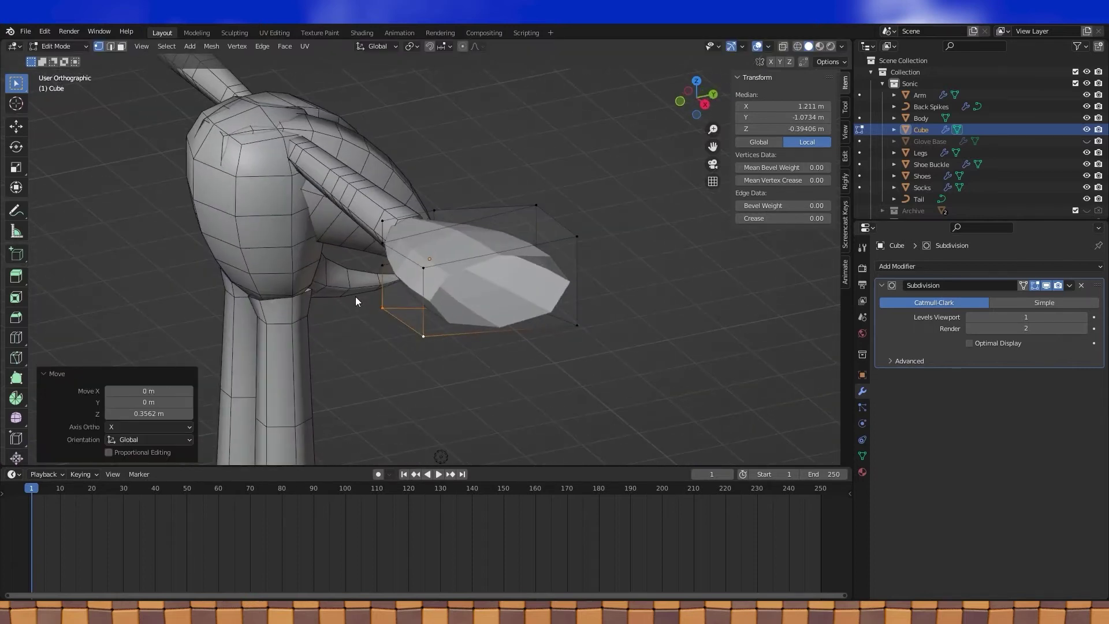
key("g")
key("y")
left_click(417, 286)
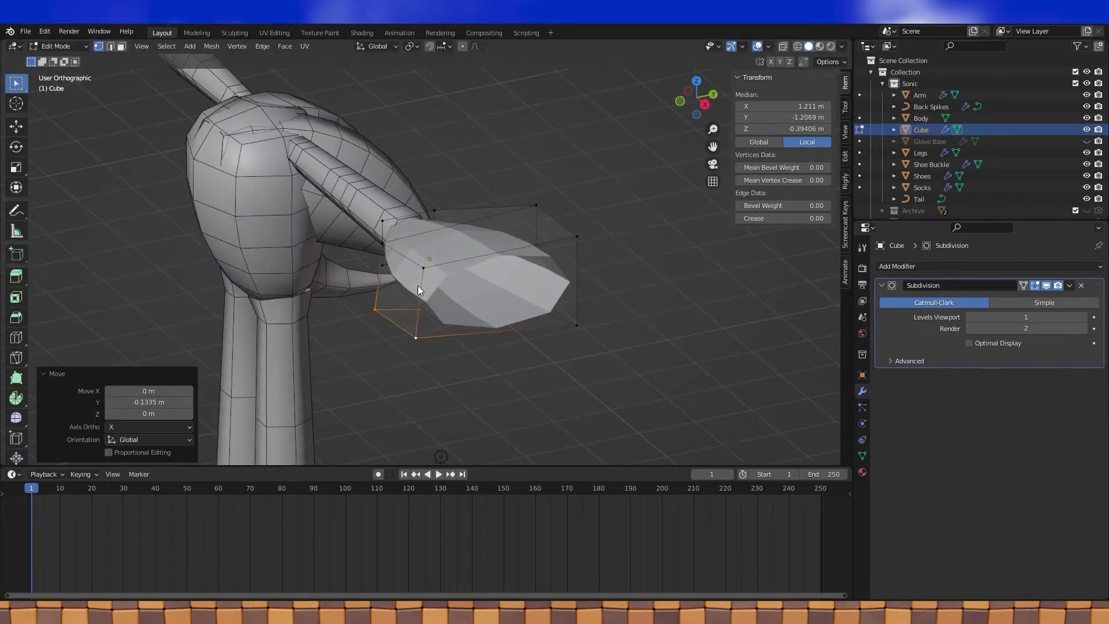
mouse_move(397, 285)
middle_mouse_down()
mouse_move(428, 282)
mouse_move(434, 256)
mouse_move(395, 269)
middle_mouse_up()
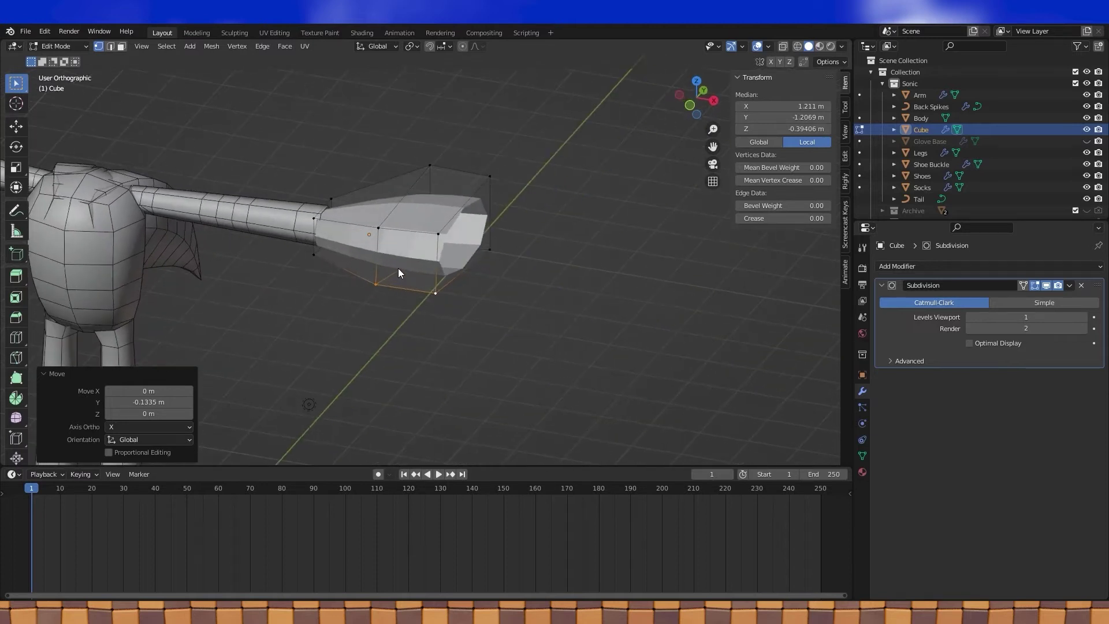
mouse_move(401, 268)
middle_mouse_down()
mouse_move(386, 272)
mouse_move(425, 283)
mouse_move(418, 258)
mouse_move(411, 267)
middle_mouse_up()
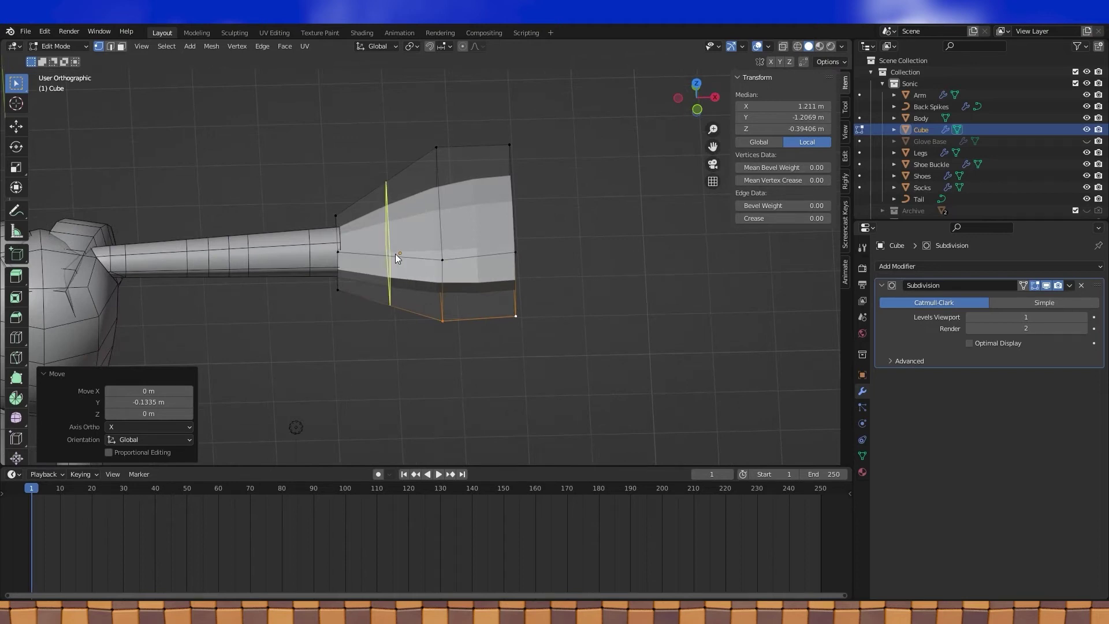
Step: Add an edge loop across the palm near the wrist and shift the wrist-side edge along Y
left_click(395, 254)
left_click(386, 263)
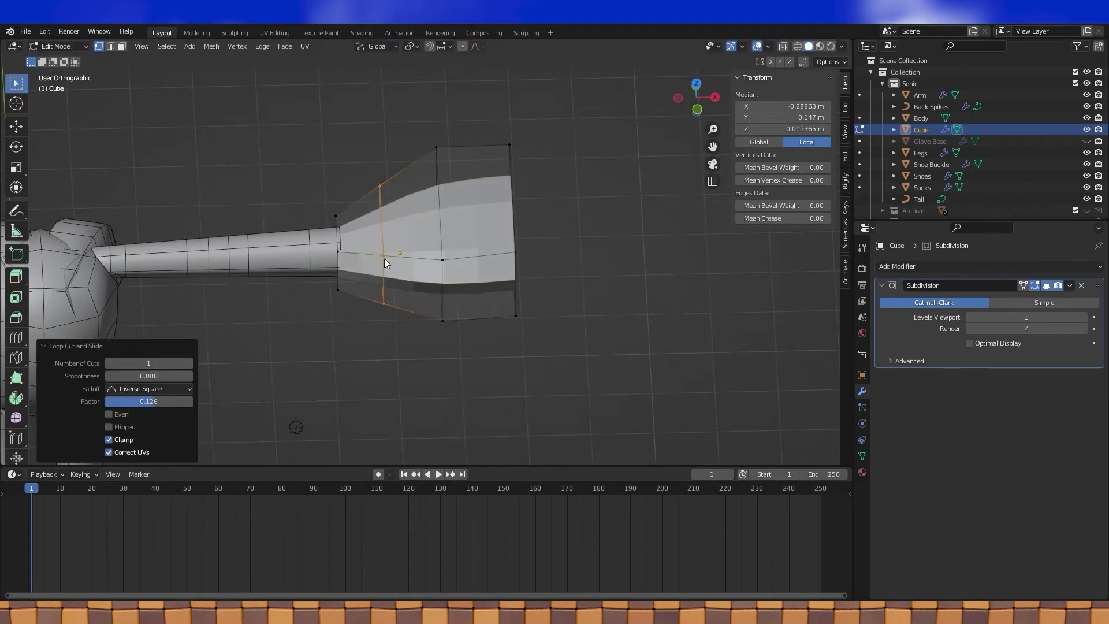
middle_click_drag(394, 297, 402, 271)
left_click(359, 247)
key("g")
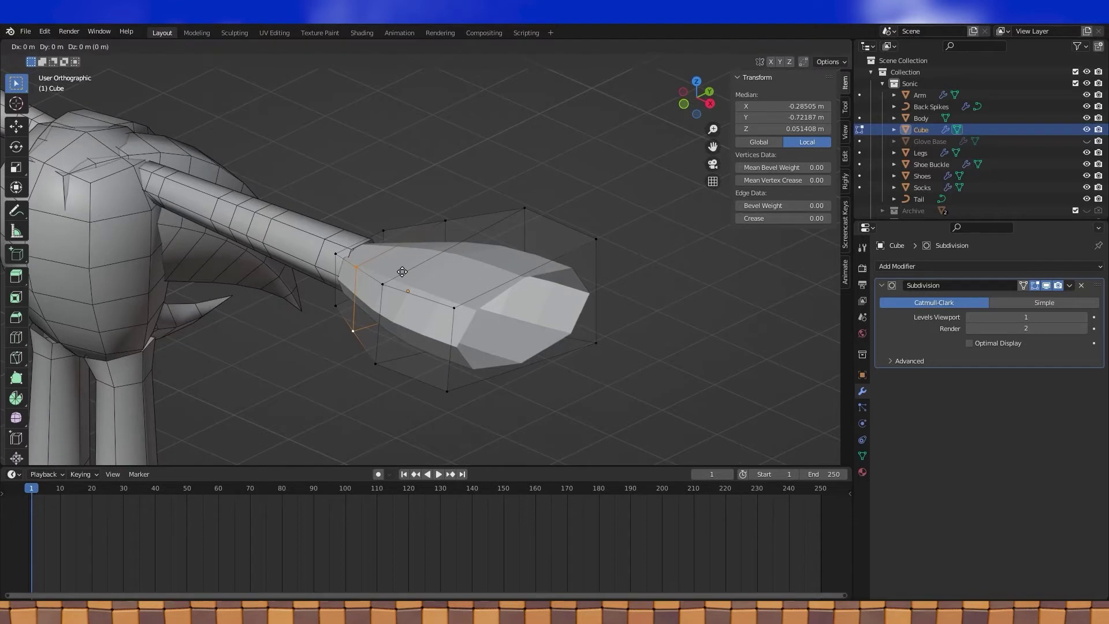
key("y")
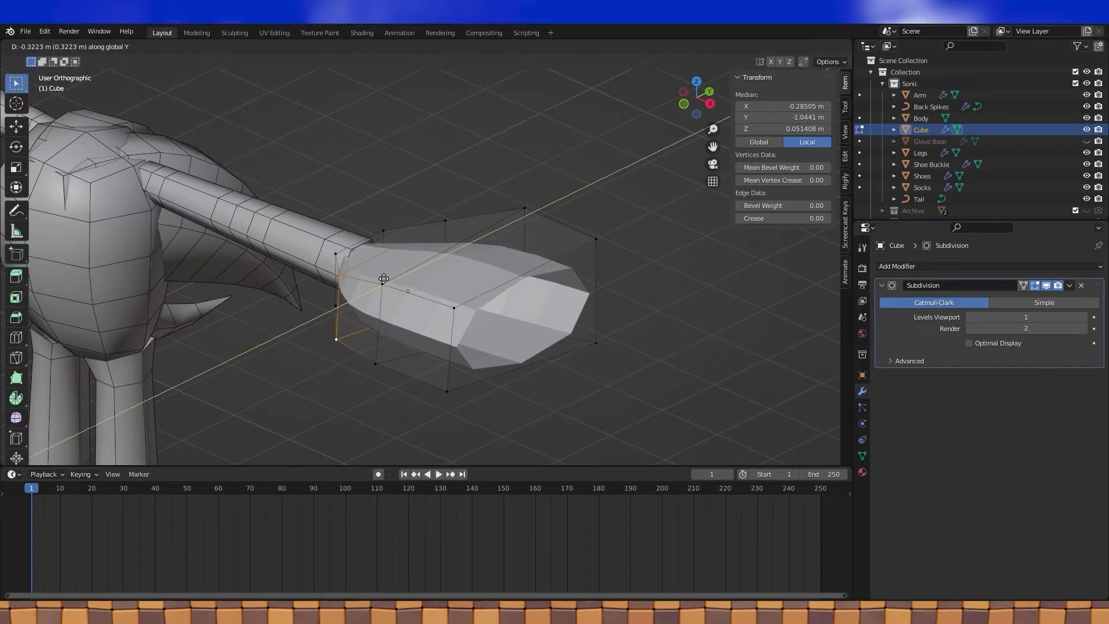
left_click(384, 279)
middle_click_drag(384, 279, 391, 275)
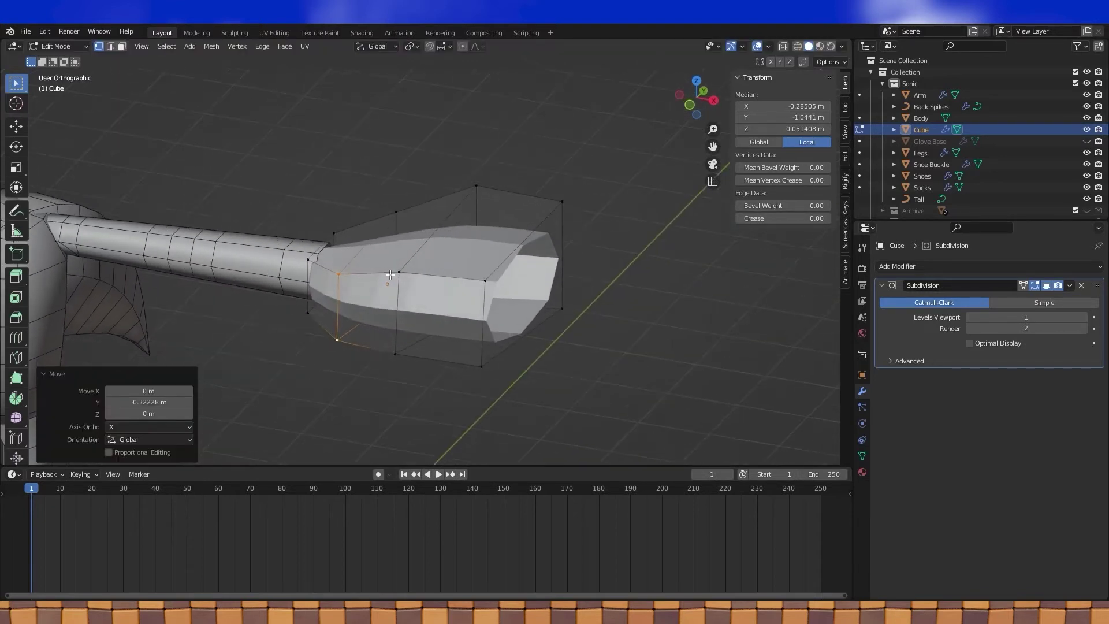
Step: Raise a lower corner vertex 0.21746 m along Z and place another edge loop across the hand
left_click(335, 342)
middle_click_drag(344, 334, 354, 300)
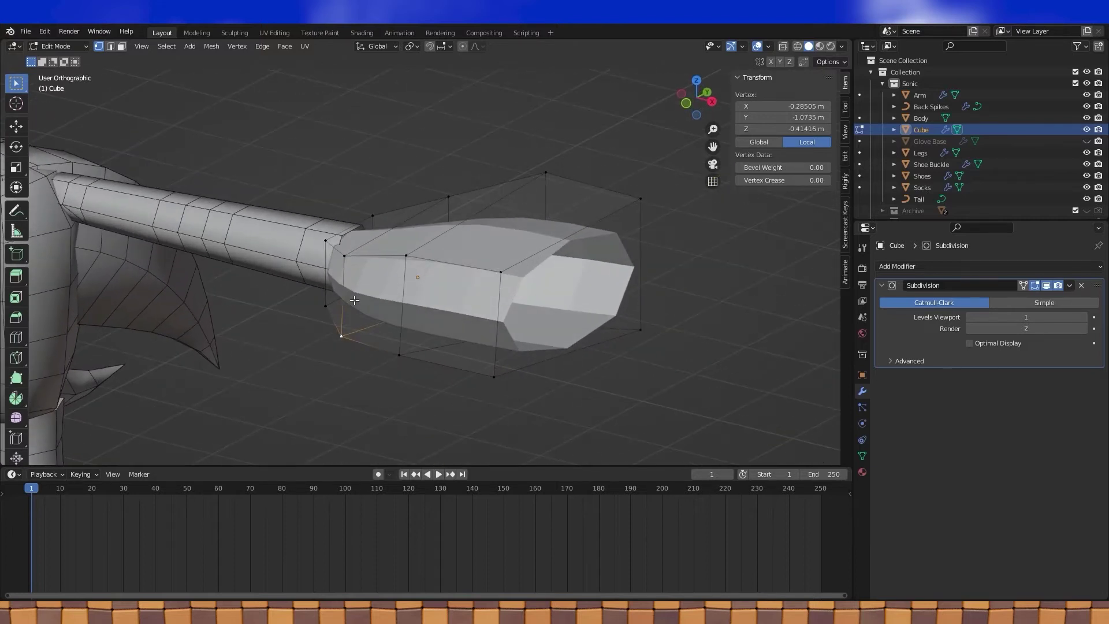
key("g")
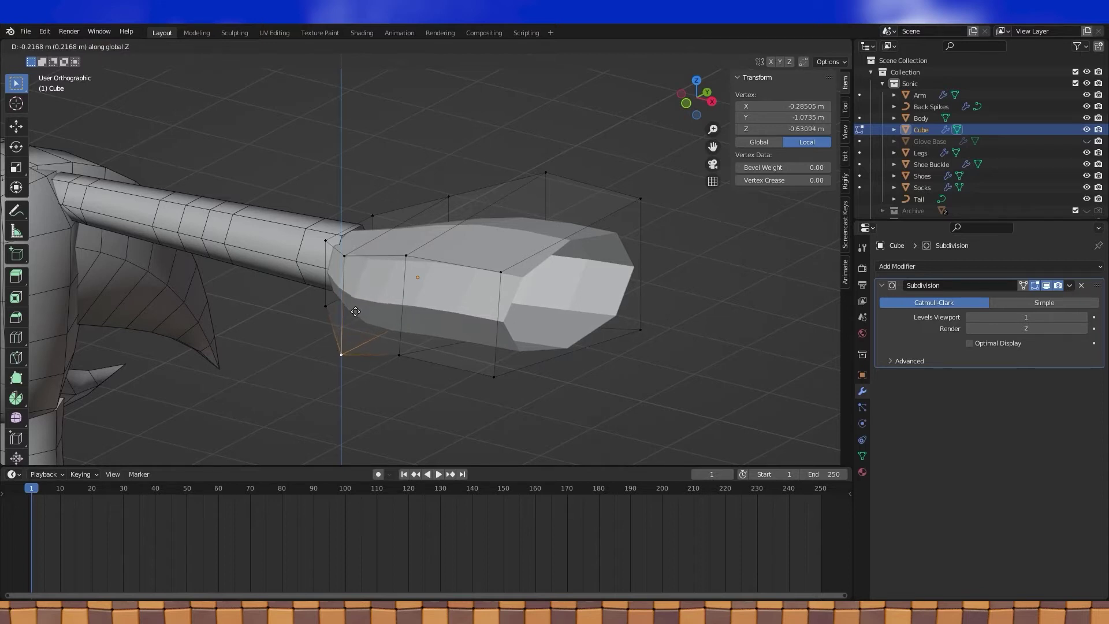
left_click(353, 312)
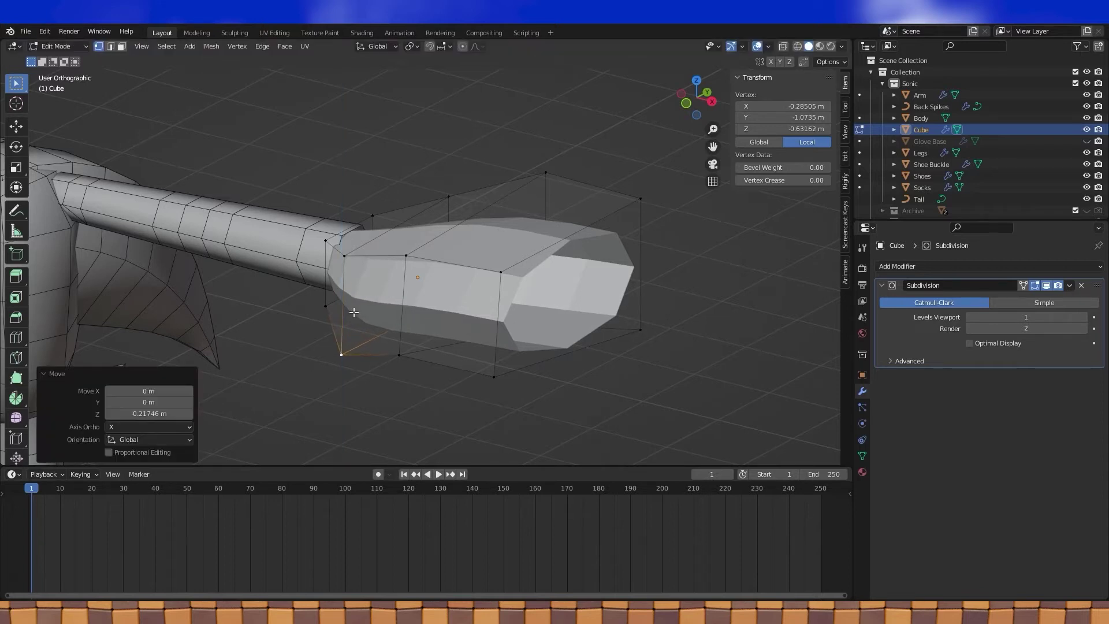
middle_click_drag(339, 291, 460, 264)
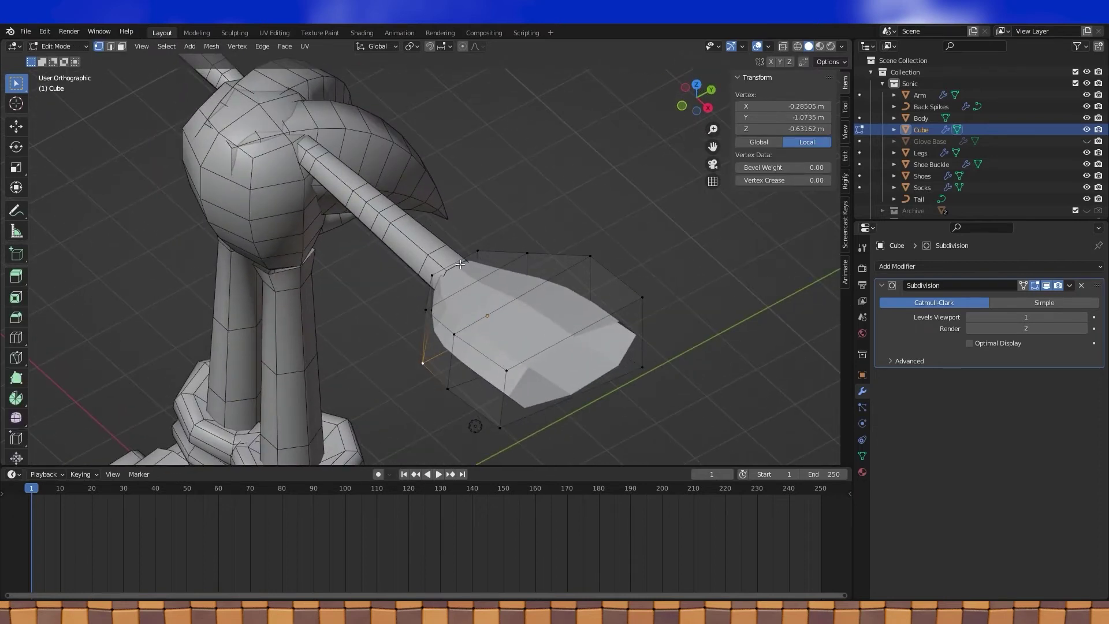
left_click(511, 294)
Step: Add another centred edge loop across the hand cage
right_click(512, 294)
middle_click_drag(512, 294, 490, 317)
key("ctrl+r")
left_click(558, 374)
right_click(558, 374)
Step: Shift a hand-cage edge along X, then slightly along Y
left_click(491, 316)
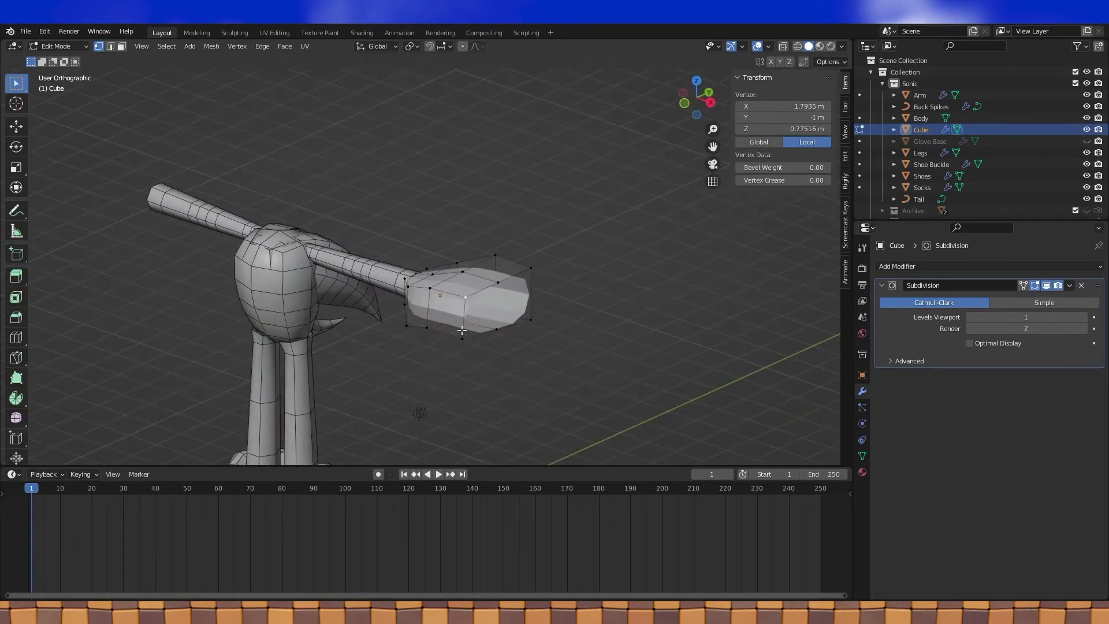
scroll(491, 316, "up", 5)
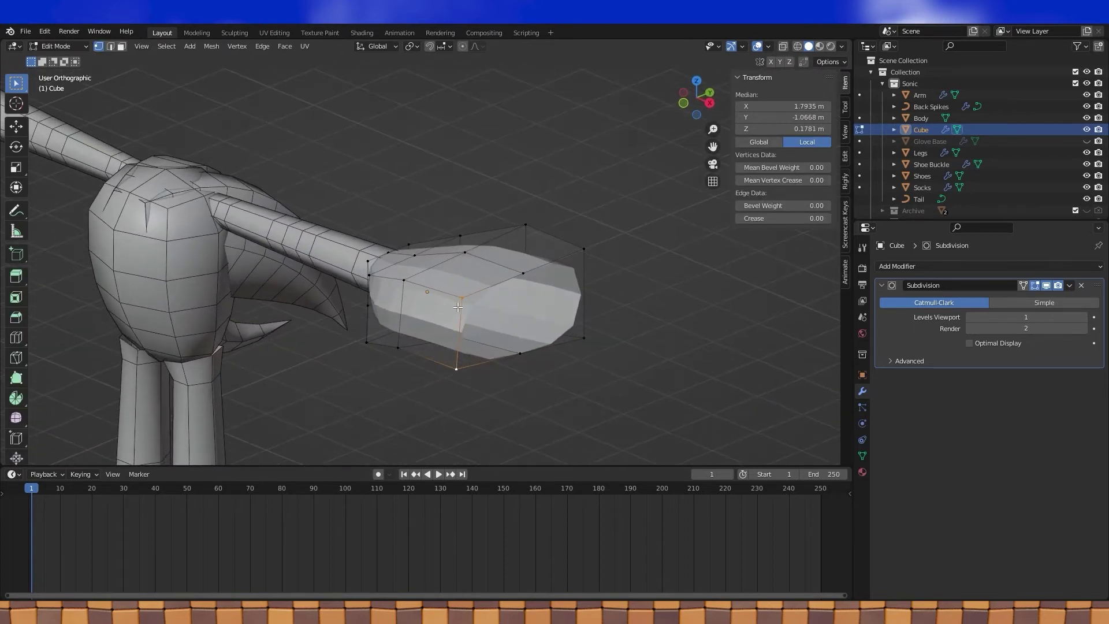
middle_click_drag(482, 286, 498, 271)
key("g")
key("x")
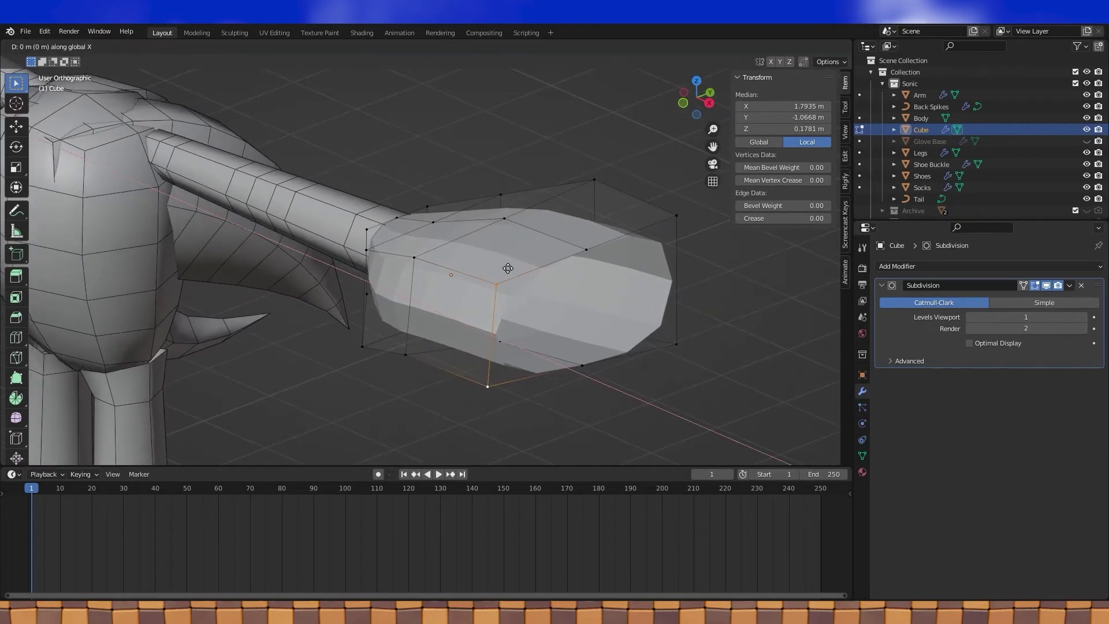
left_click(480, 264)
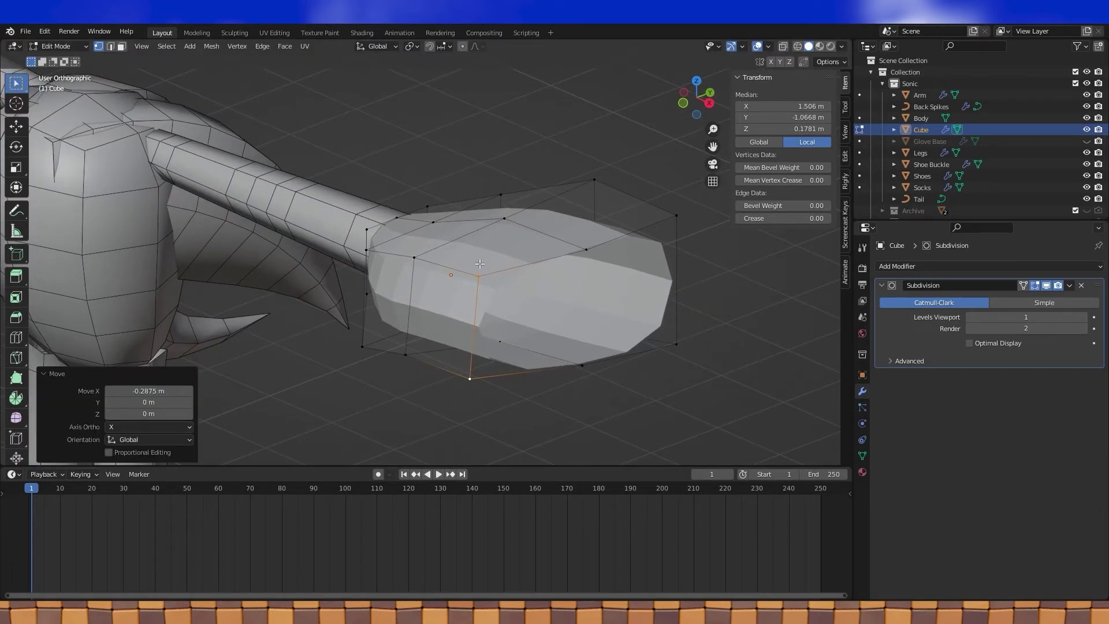
middle_click_drag(435, 275, 513, 295)
key("g")
key("y")
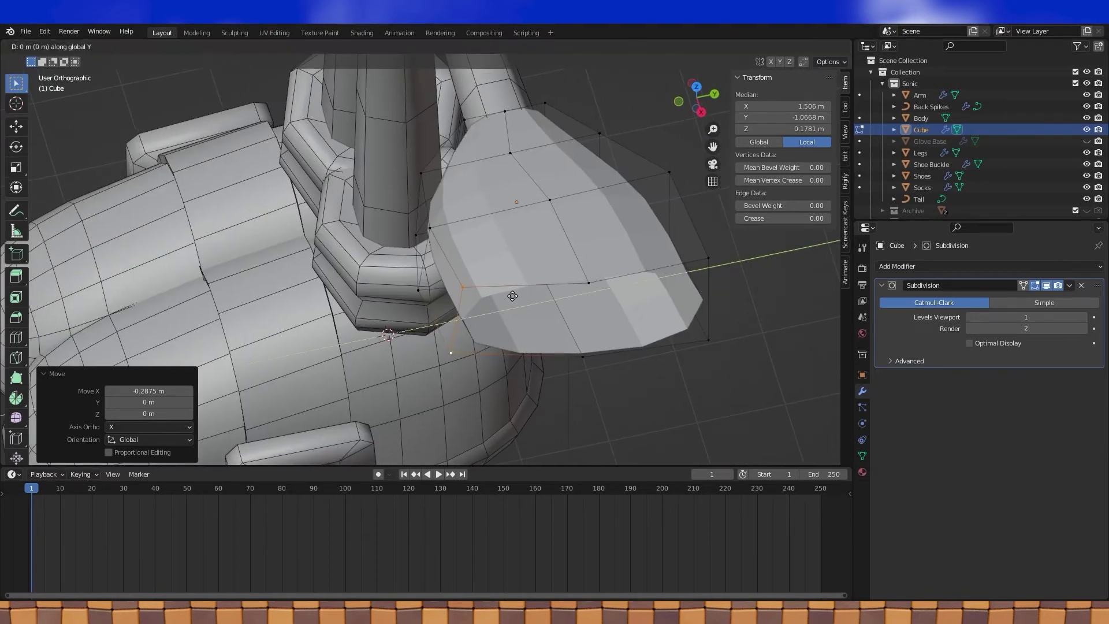
left_click(499, 295)
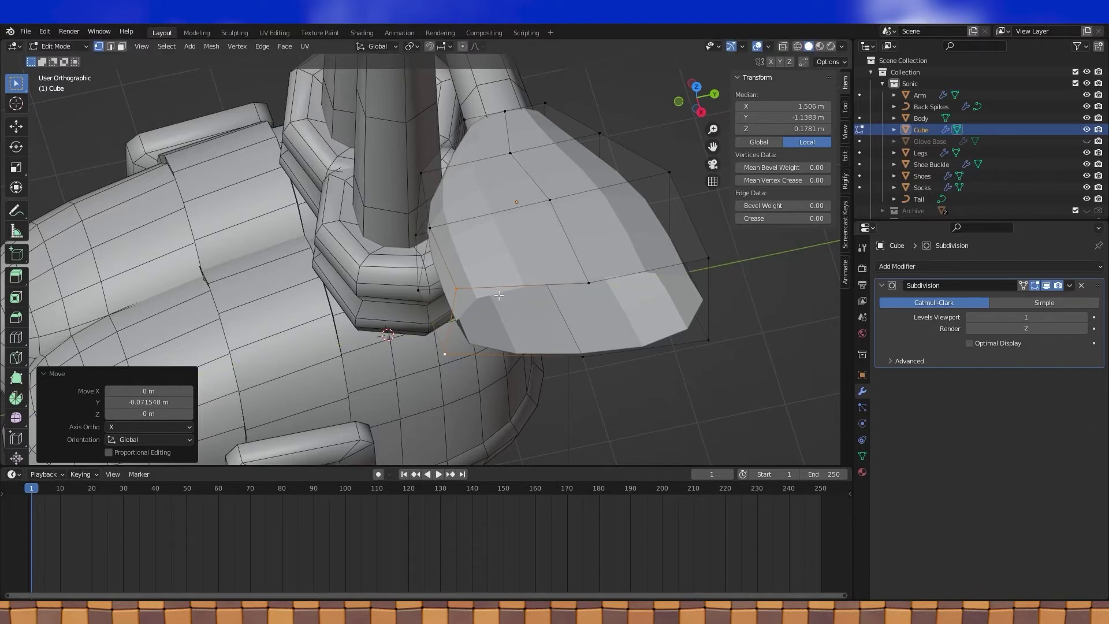
Step: Slide the two lower corner vertices along their edges, the second by factor 0.051
middle_click_drag(499, 295, 309, 247)
left_click(508, 340)
key("g")
left_click(498, 308)
left_click(347, 300)
key("shift+v")
left_click(484, 325)
scroll(520, 327, "down", 2)
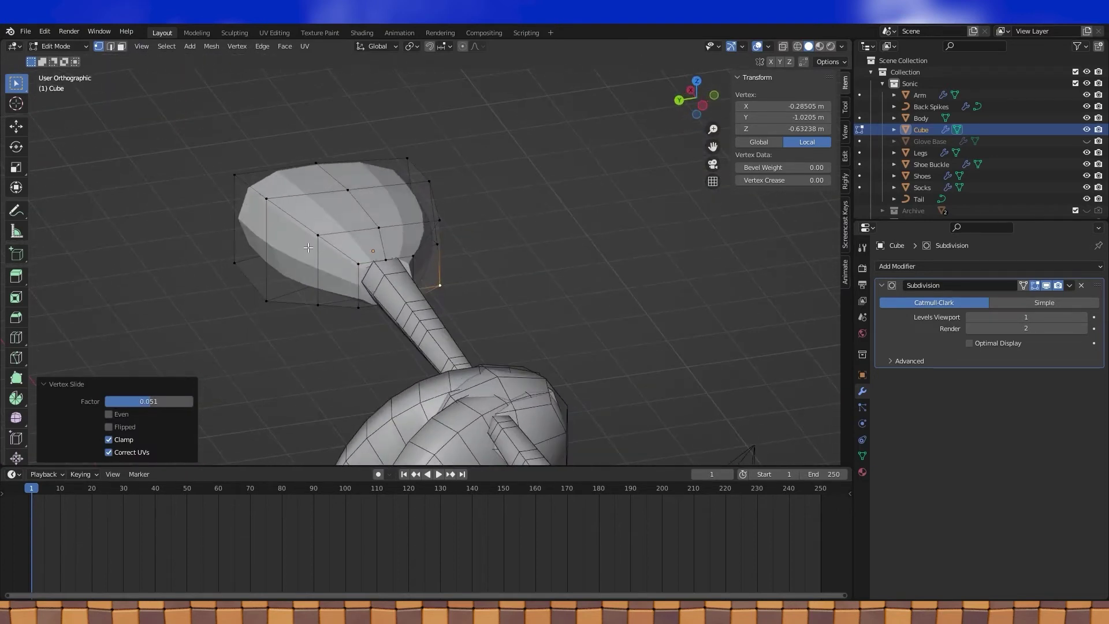
Step: Select a side edge of the palm and scale it down to 0.923
left_click(309, 248)
left_click(317, 306, "shift")
middle_click_drag(317, 306, 415, 253)
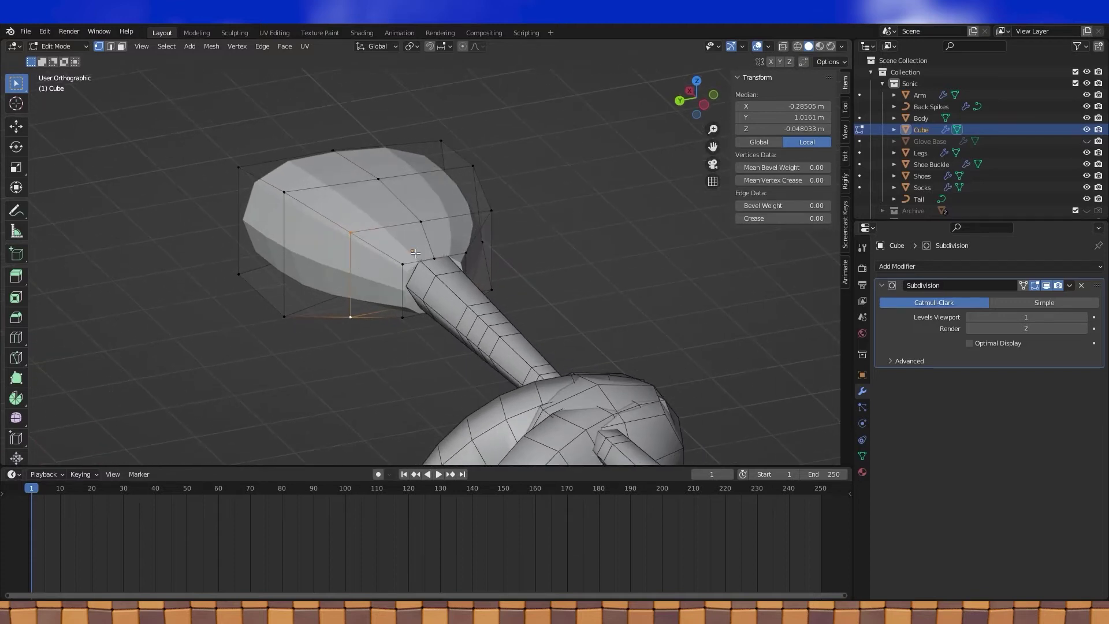
key("s")
left_click(502, 207)
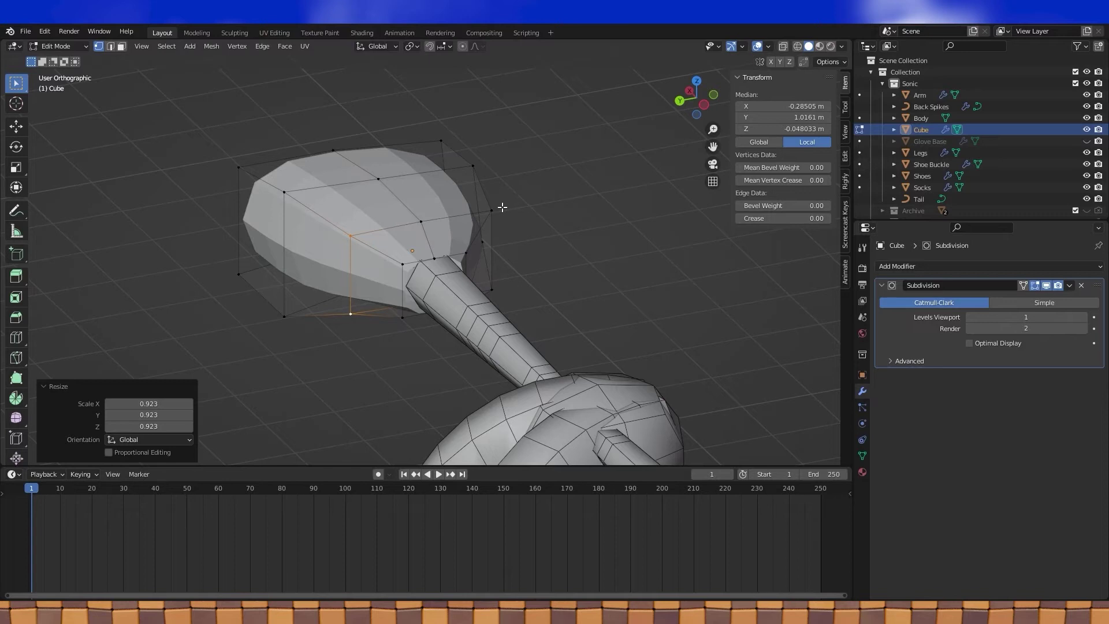
Step: Nudge the edge 0.031258 m along Y, then select a new two-vertex edge
middle_click_drag(408, 231, 413, 227, "shift")
key("g")
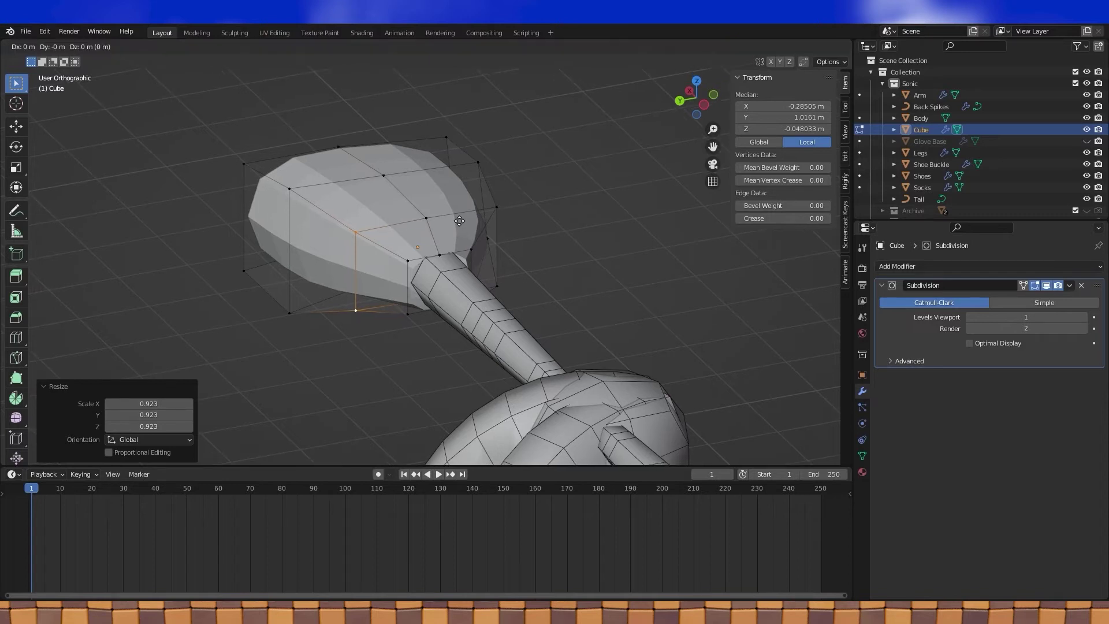
key("y")
left_click(454, 219)
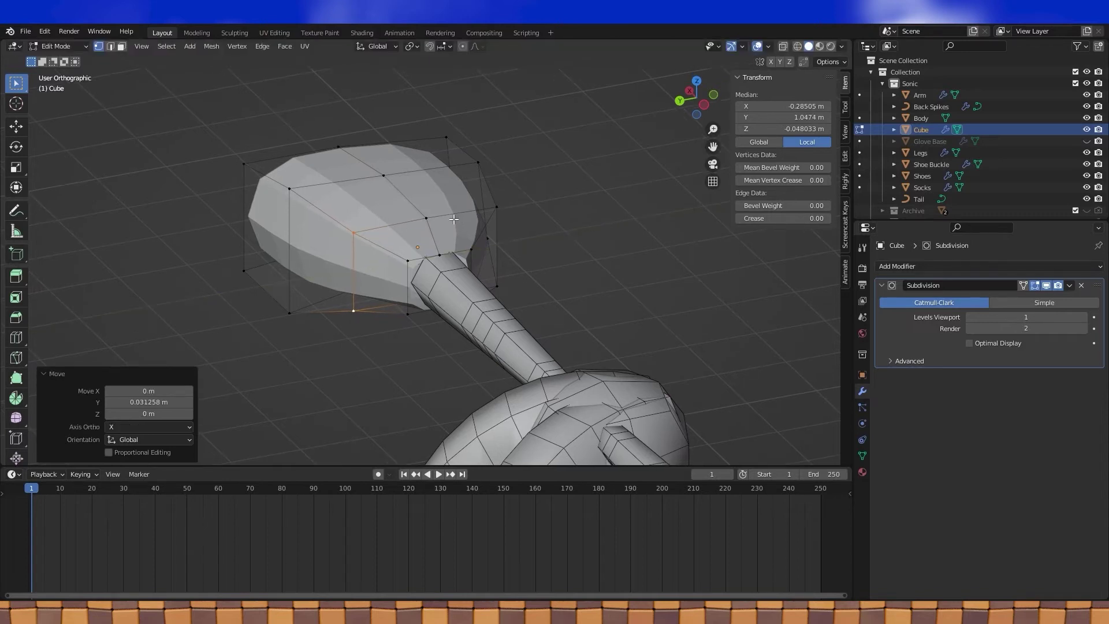
middle_click_drag(454, 219, 440, 246)
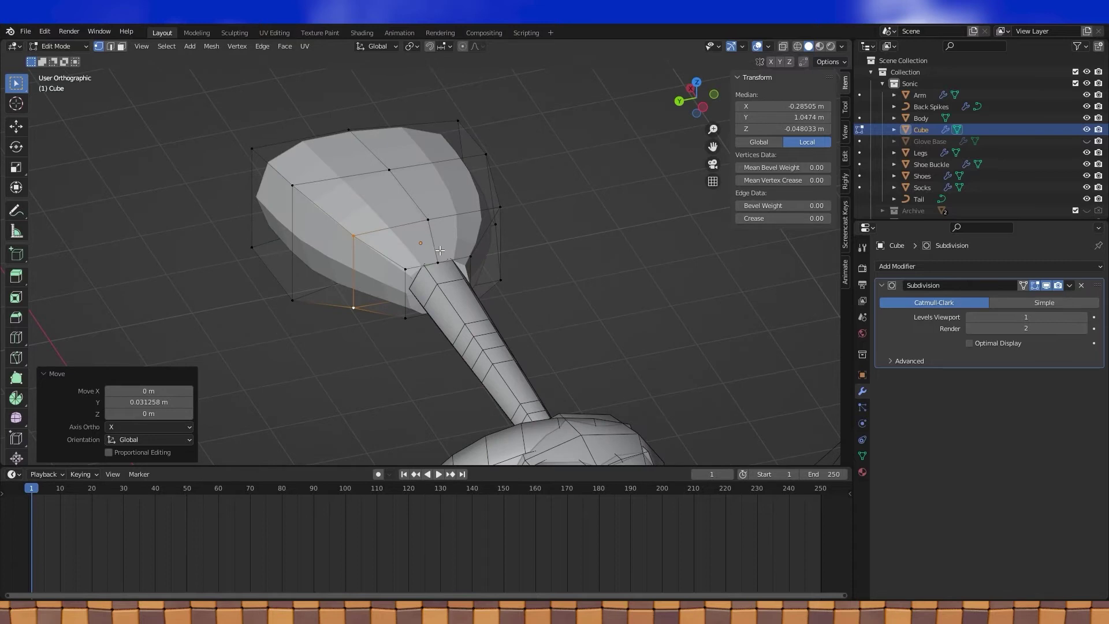
middle_click_drag(452, 245, 553, 323)
left_click(354, 313)
left_click(376, 299, "shift")
Step: Move the selected edge along Z and shift it along Y
middle_click_drag(375, 299, 452, 274, "shift")
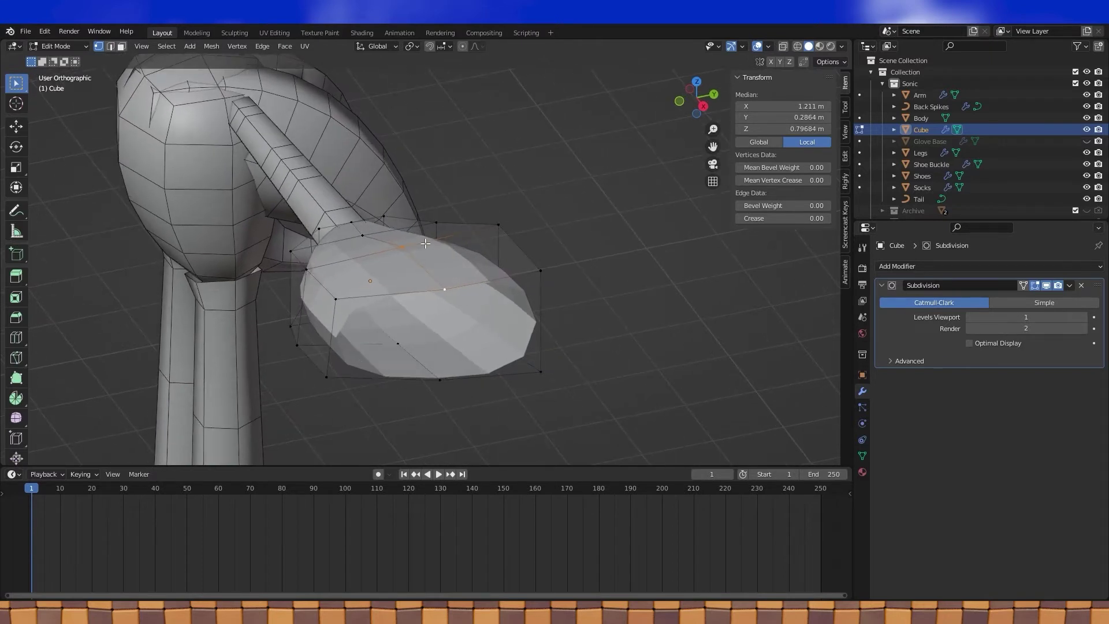
middle_click_drag(451, 270, 456, 282, "shift")
key("g")
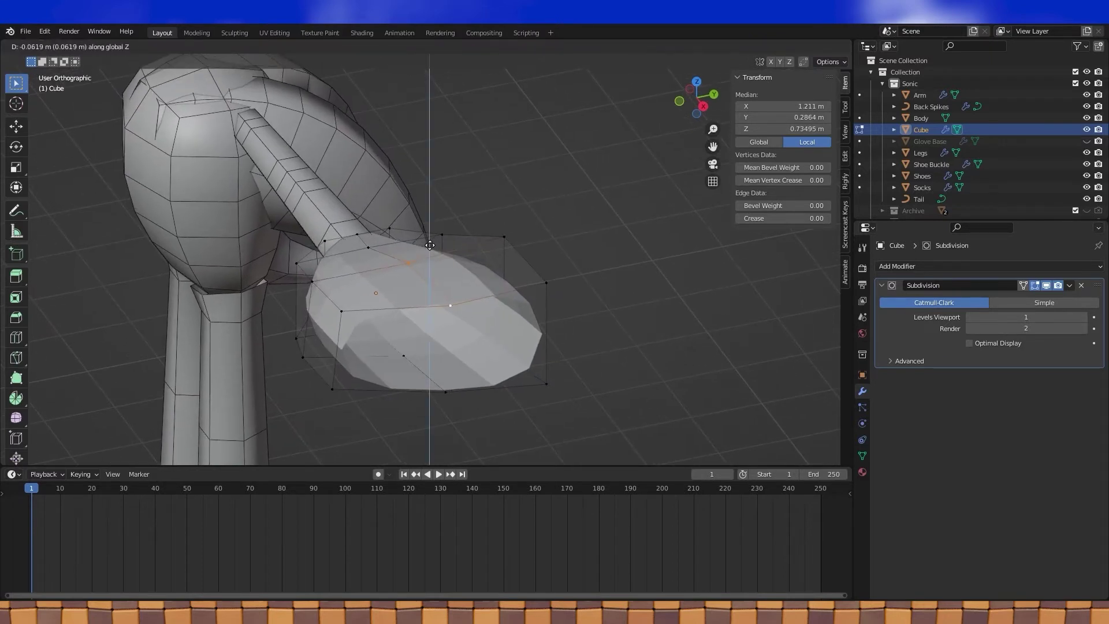
left_click(431, 252)
middle_click_drag(430, 251, 429, 262)
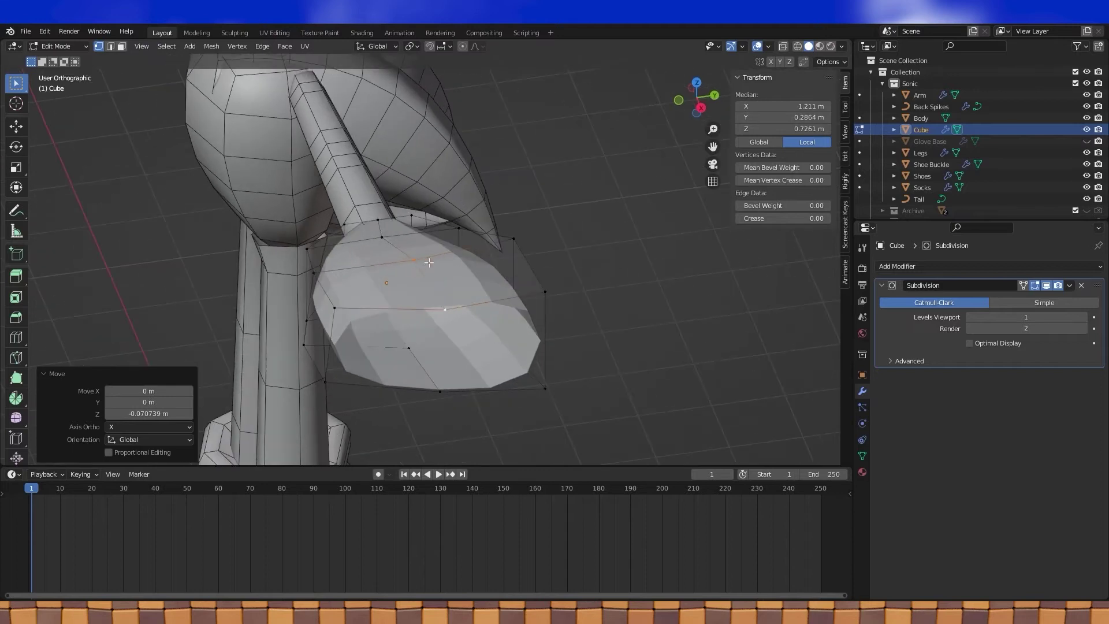
key("g")
key("y")
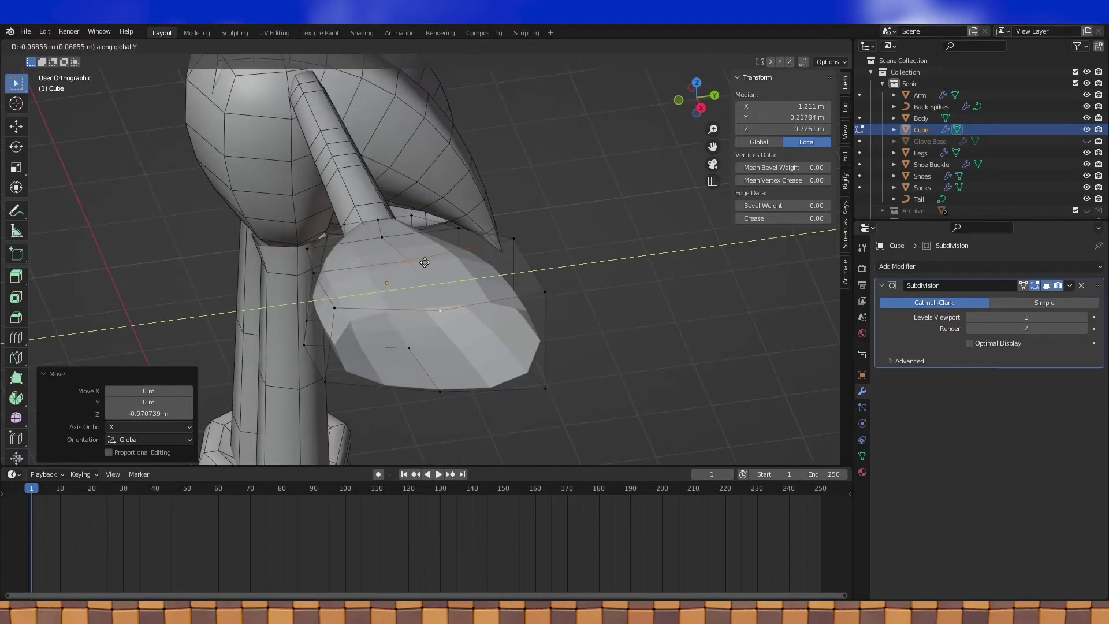
left_click(426, 261)
middle_click_drag(427, 262, 442, 258)
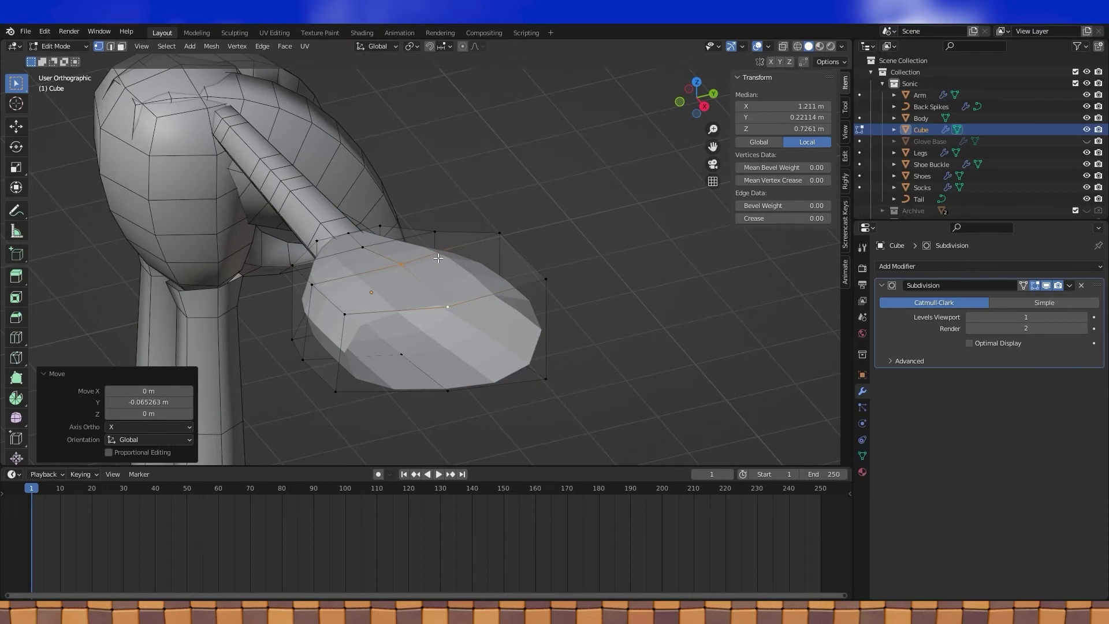
Step: Pull two vertices at the hand's edge inward along X
middle_click_drag(447, 305, 513, 302)
left_click(538, 326)
left_click(513, 325, "shift")
key("g")
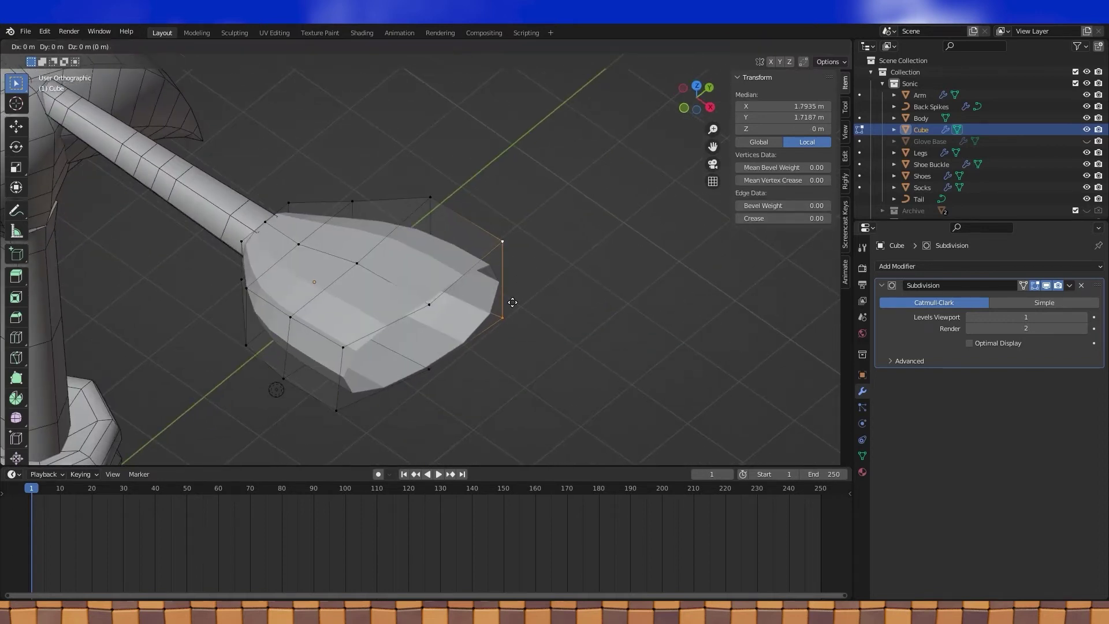
key("x")
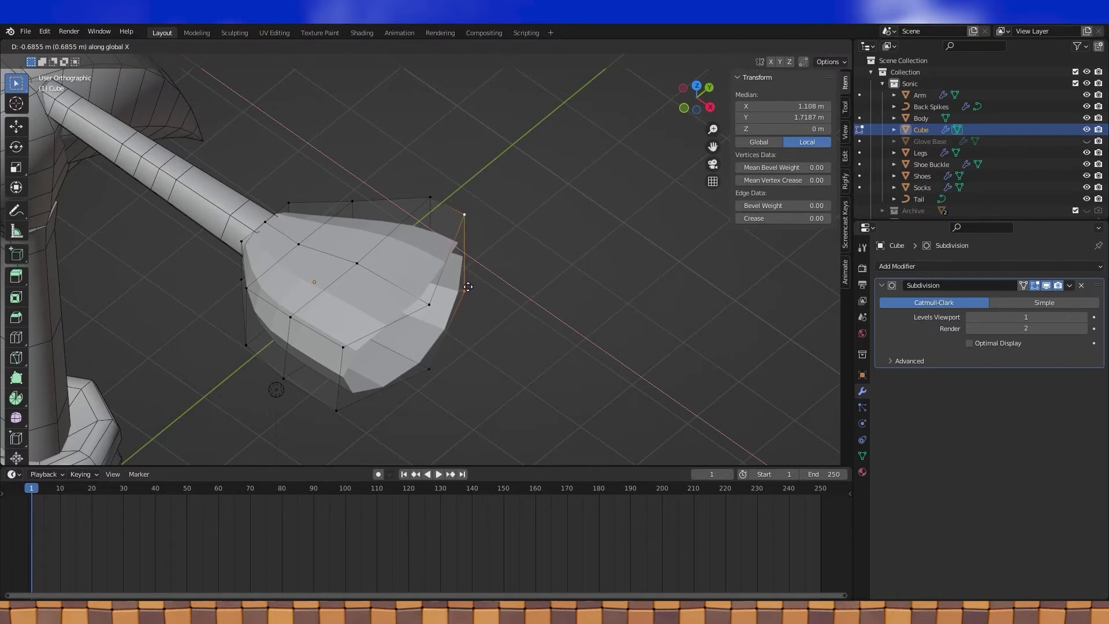
left_click(468, 287)
Step: Slide the top vertex along its edge and nudge it into place
middle_click_drag(500, 262, 533, 256)
left_click(466, 201)
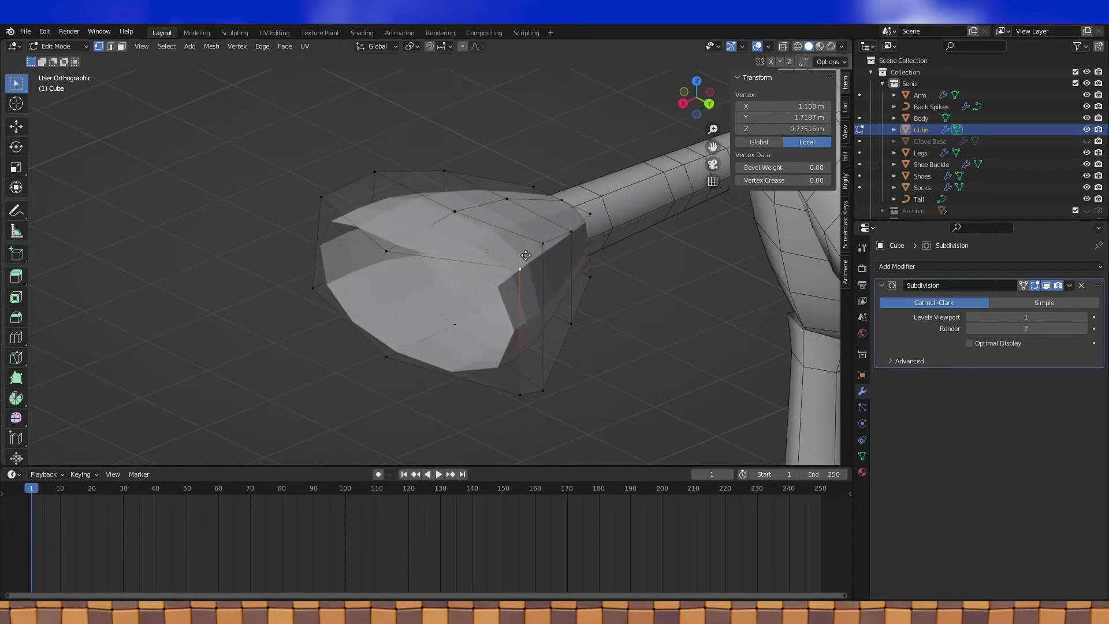
key("g")
left_click(514, 256)
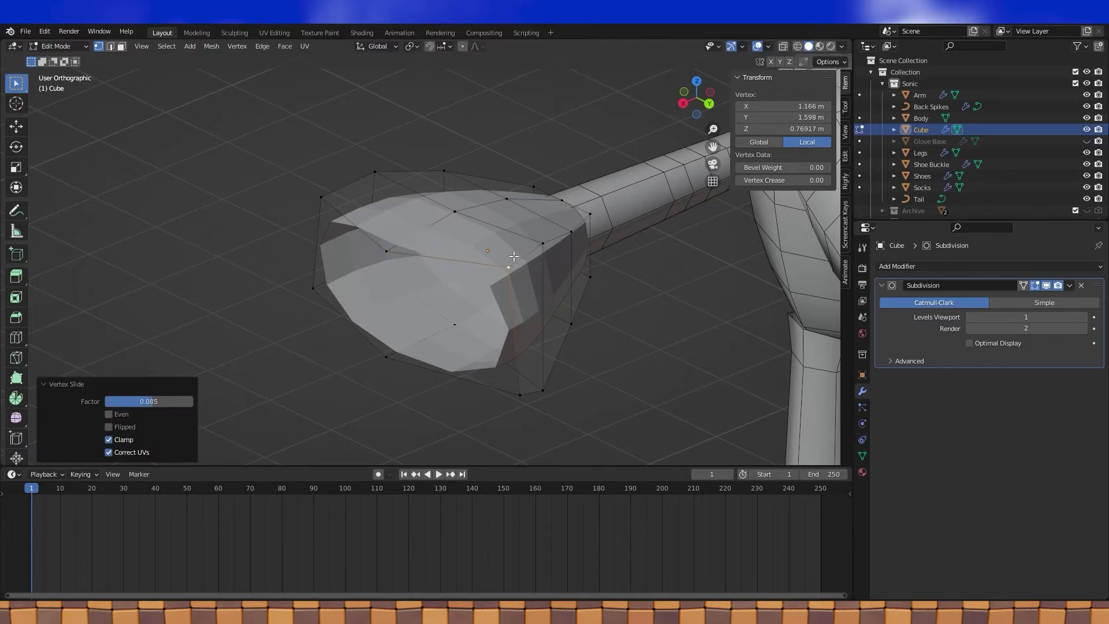
key("g")
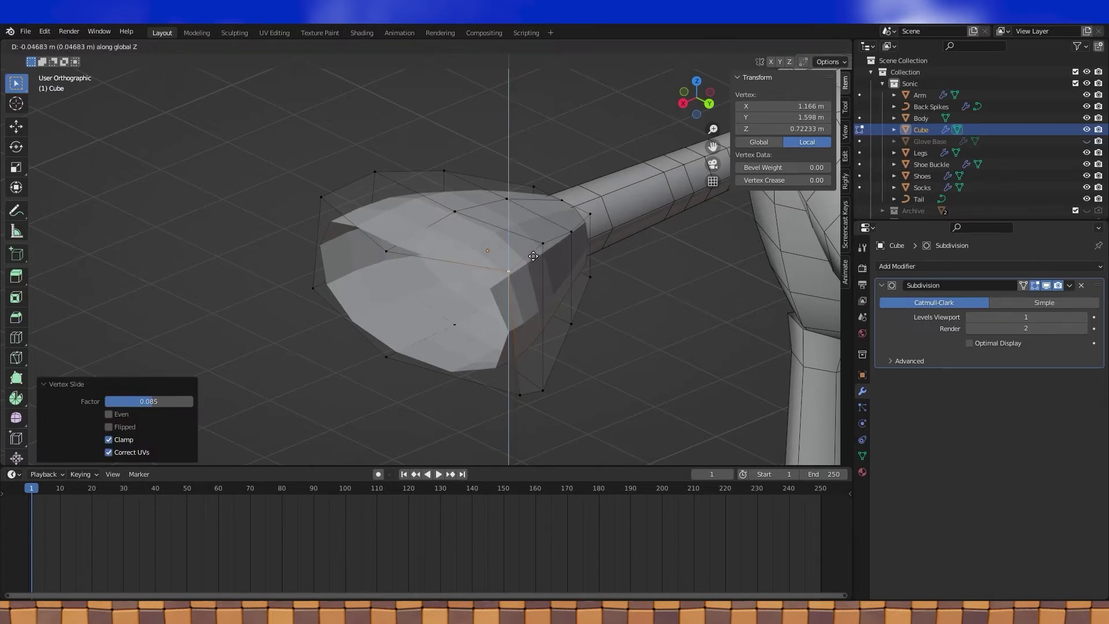
left_click(533, 256)
Step: Raise the lower edge between the left and bottom vertices
middle_click_drag(534, 256, 404, 346)
left_click(385, 358)
left_click(518, 395, "shift")
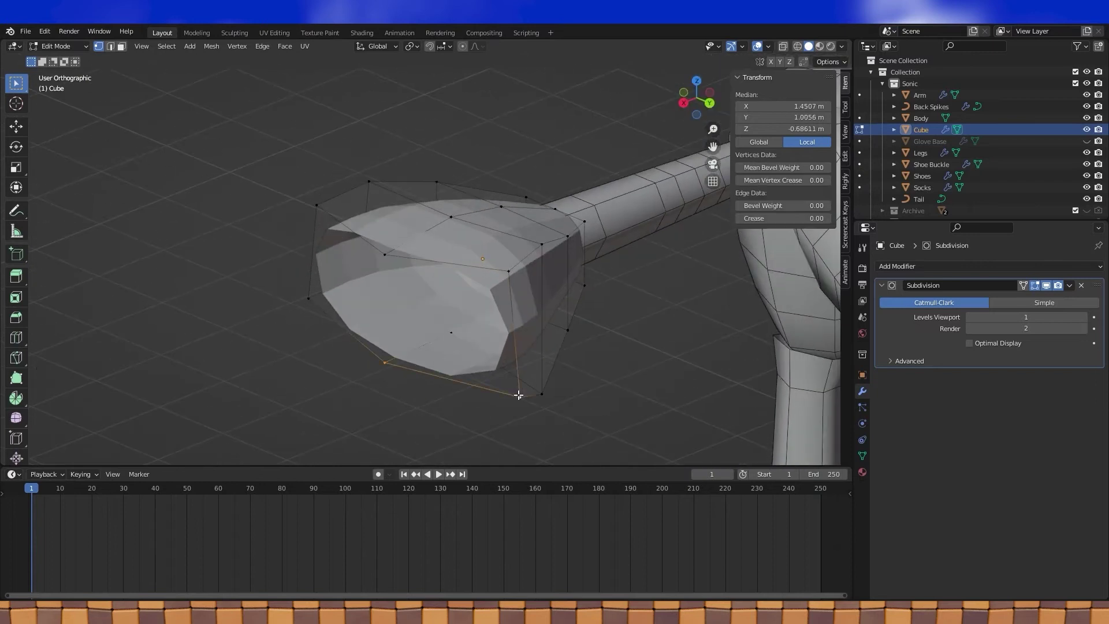
middle_click_drag(518, 394, 487, 316)
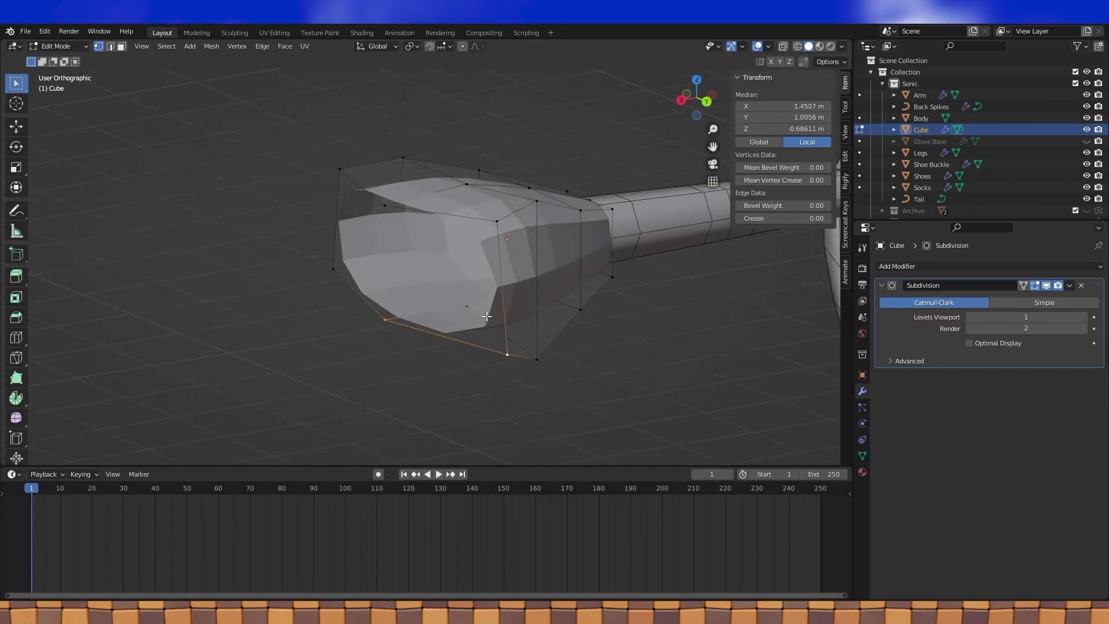
key("g")
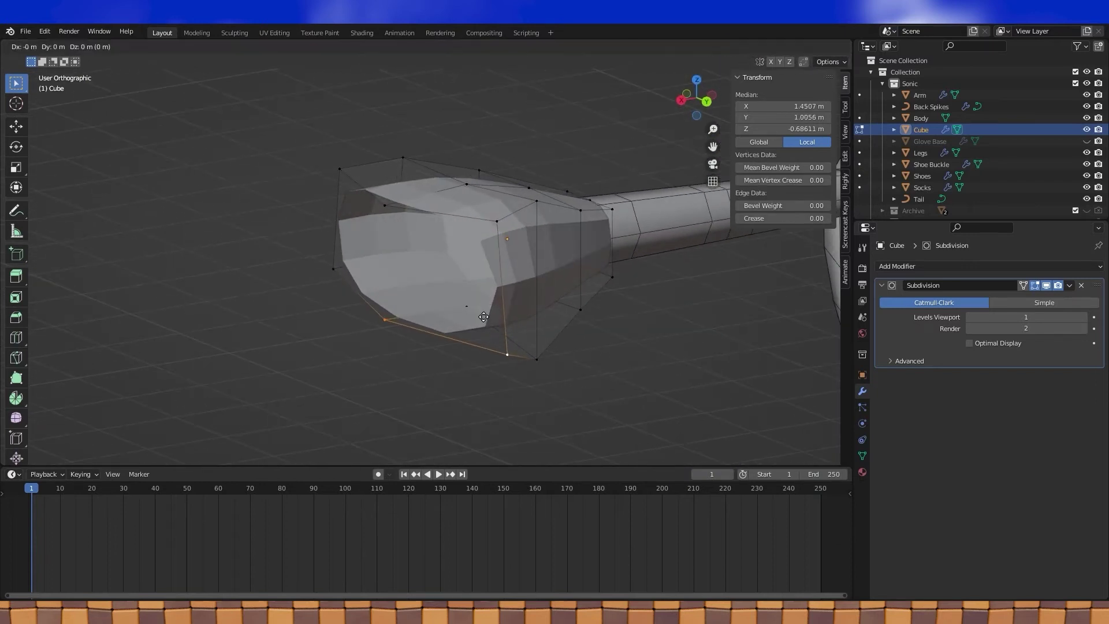
left_click(465, 281)
middle_click_drag(456, 294, 509, 289)
Step: Check the shape in Object Mode, then move a glove vertex along X
key("Tab")
middle_click_drag(384, 290, 509, 310)
key("Tab")
left_click(566, 343)
key("g")
key("x")
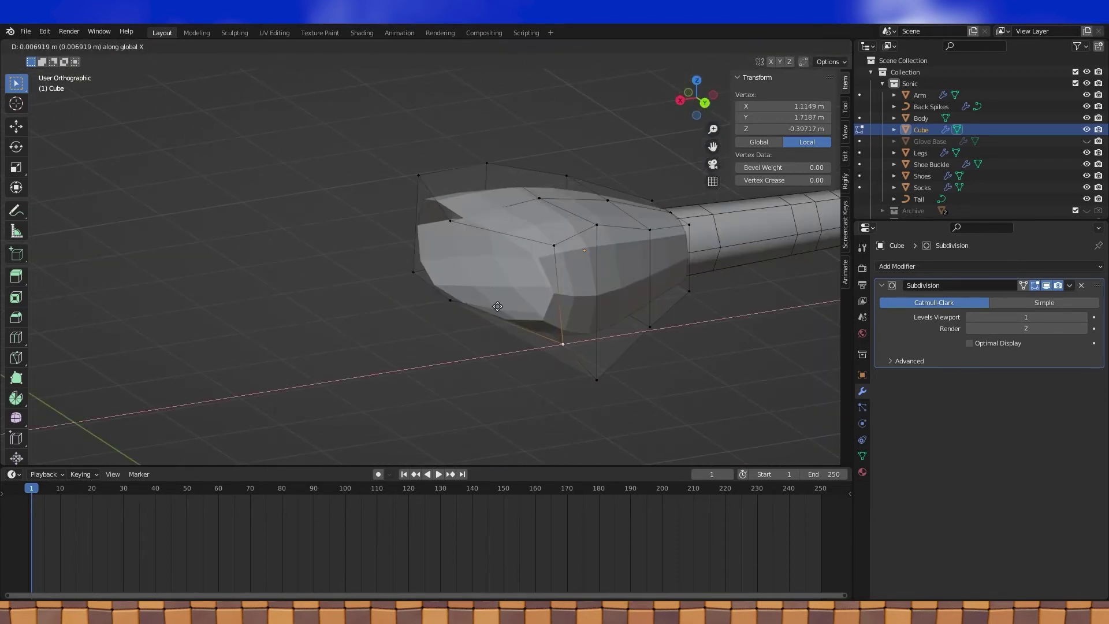
left_click(494, 307)
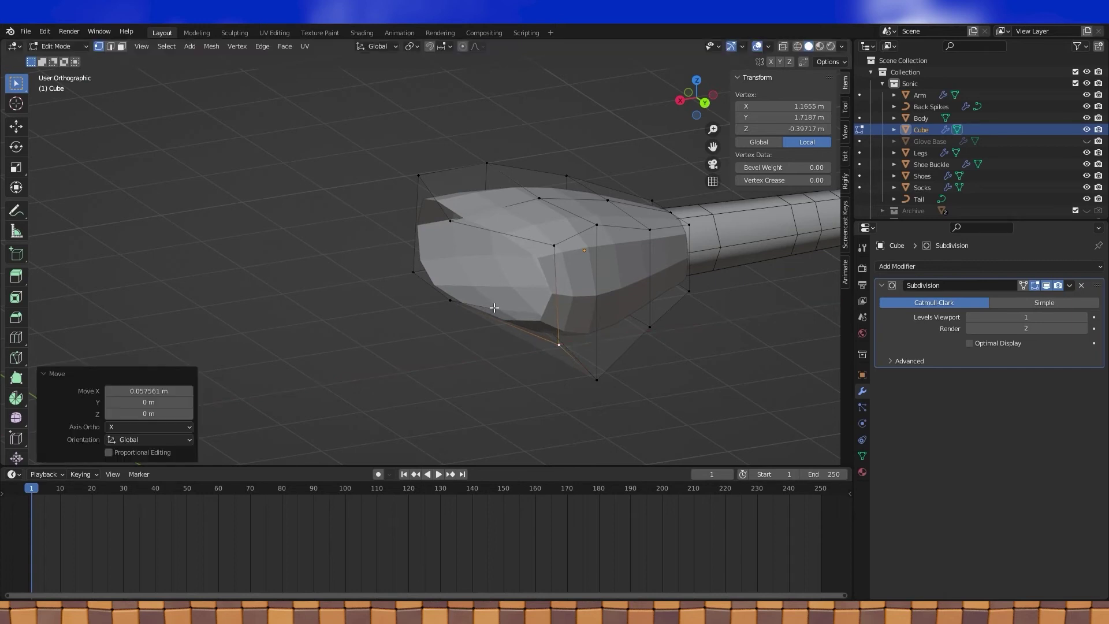
Step: Raise an underside vertex along Z, slide it by factor 0.030, and enable X-ray
middle_click_drag(493, 308, 497, 291)
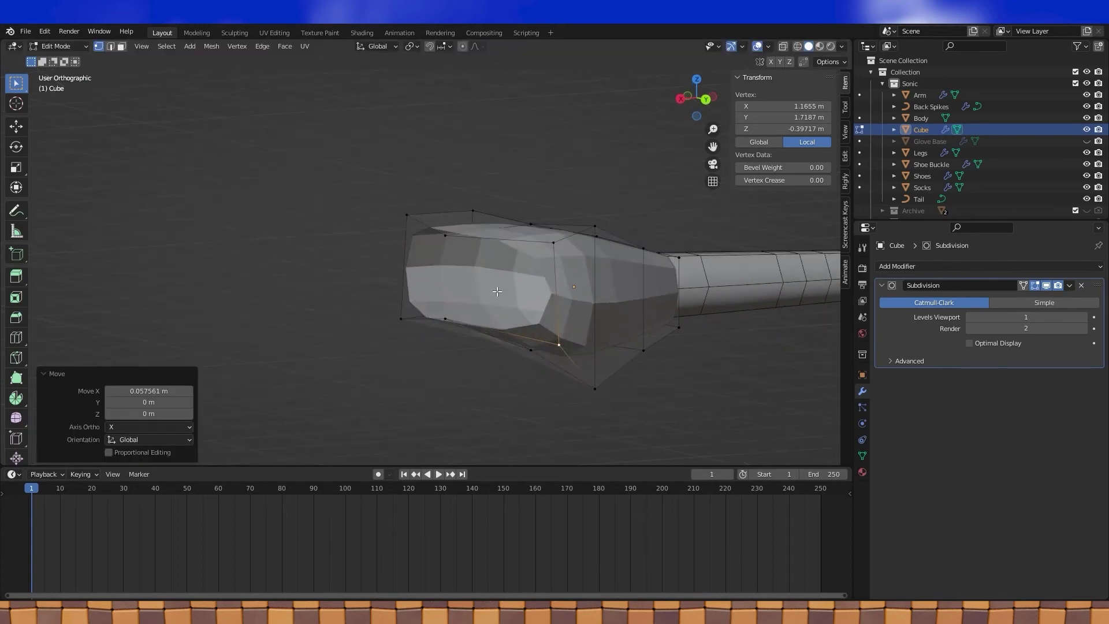
left_click(556, 345)
middle_click_drag(556, 345, 501, 337)
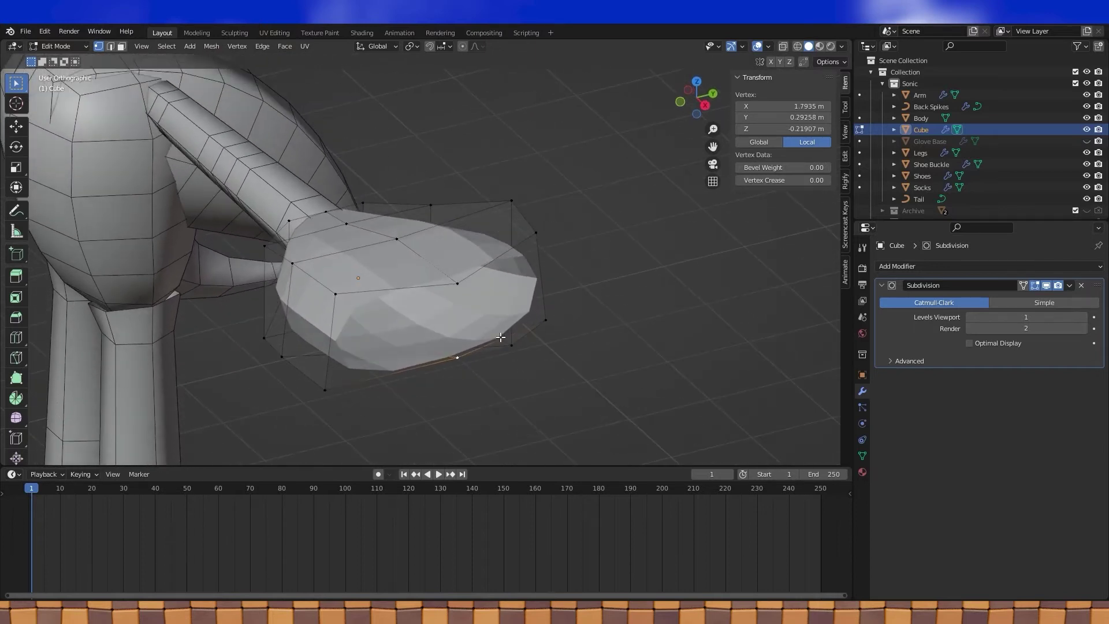
key("g")
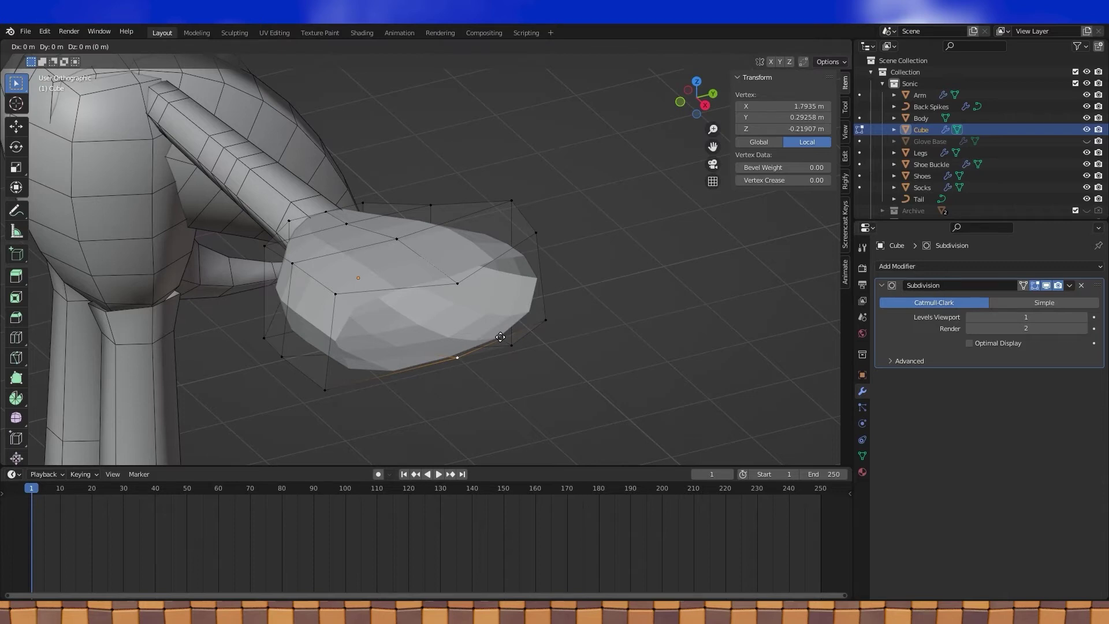
key("z")
left_click(499, 332)
key("g")
key("g")
left_click(497, 324)
key("alt+z")
middle_click_drag(497, 324, 407, 268)
left_click(353, 231)
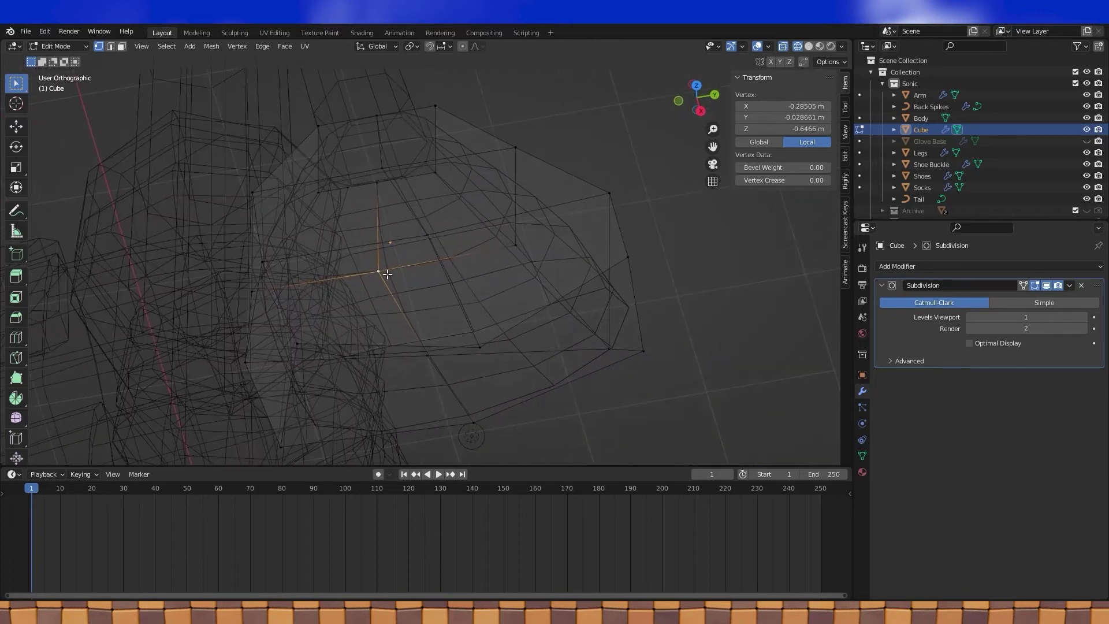
Step: Slide the selected palm vertex along its edge by factor 0.21
left_click(809, 46)
middle_click_drag(404, 249, 436, 247)
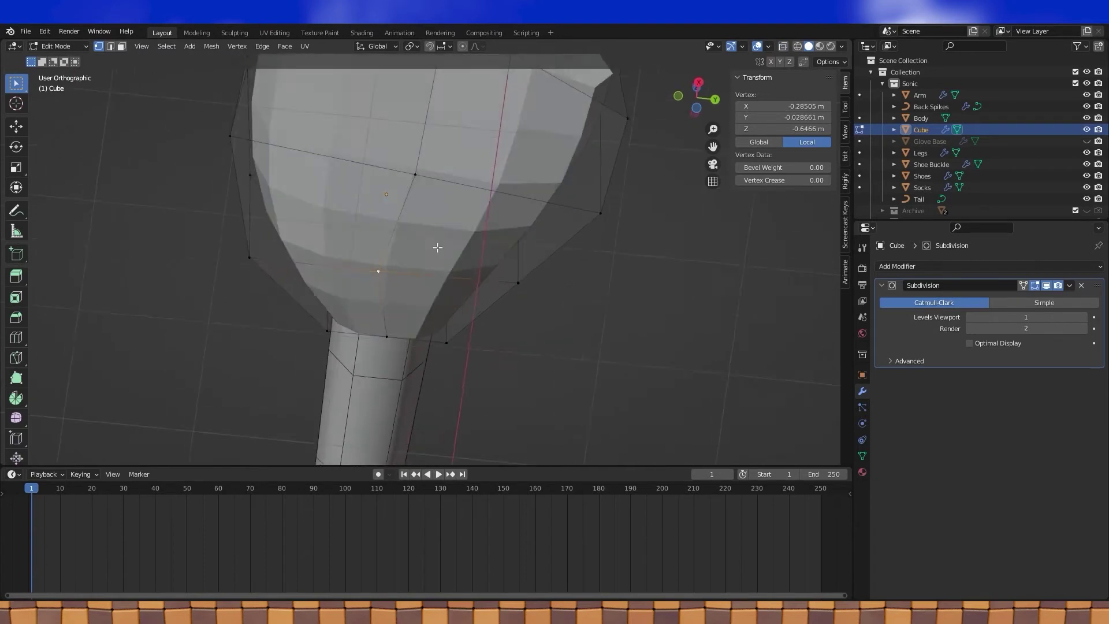
key("g")
key("g")
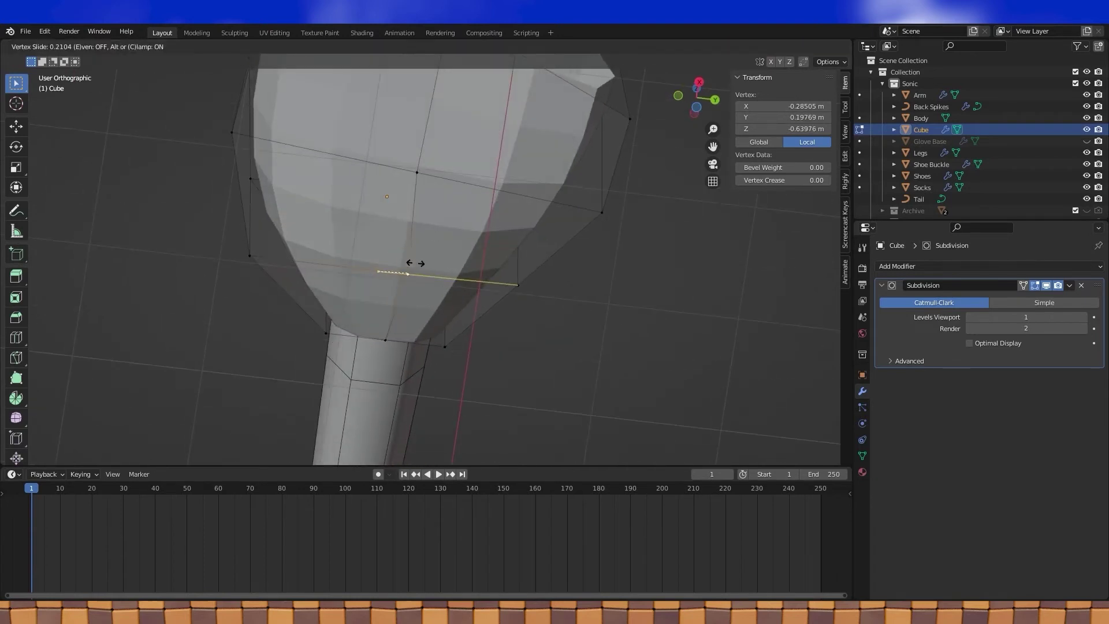
left_click(415, 263)
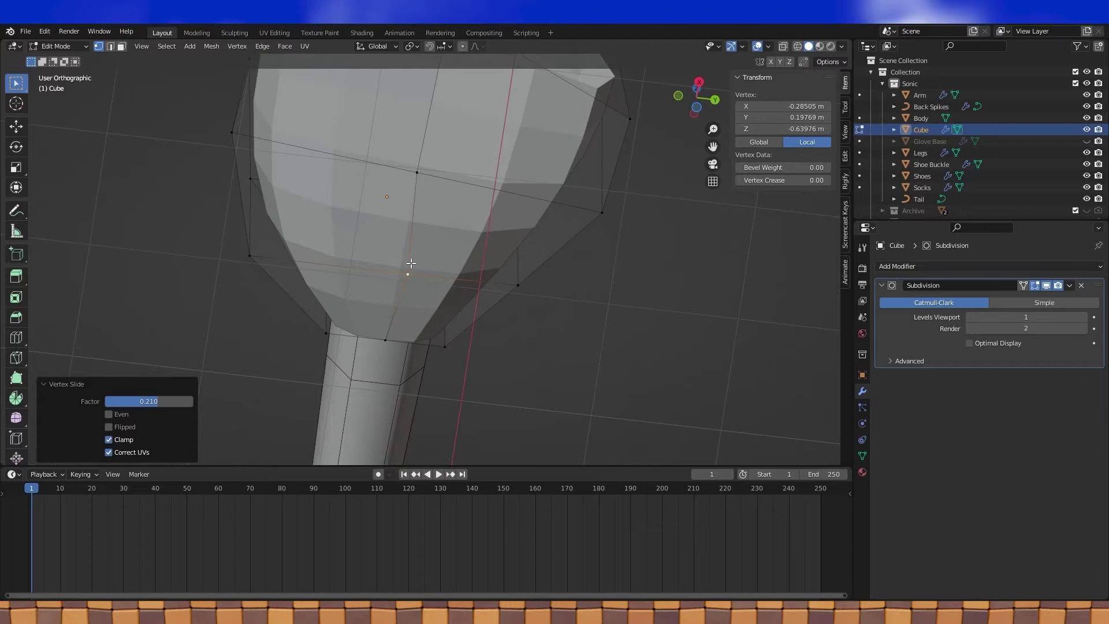
middle_click_drag(411, 263, 408, 264)
Step: Raise another palm vertex 0.21829 m along Z
left_click(421, 213)
middle_click_drag(421, 213, 468, 264)
key("g")
key("z")
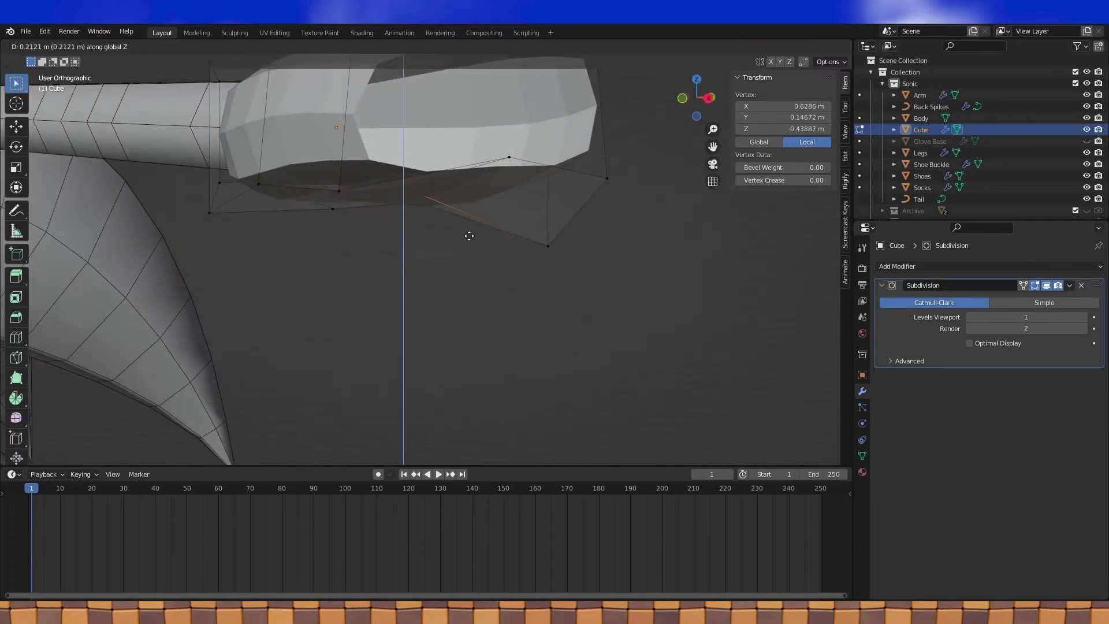
left_click(470, 233)
Step: Shift that vertex 0.078497 m along Y in wireframe, then return to solid view
mouse_move(468, 231)
middle_mouse_down()
mouse_move(460, 250)
mouse_move(430, 235)
mouse_move(438, 263)
mouse_move(492, 219)
mouse_move(503, 226)
middle_mouse_up()
key("shift+z")
key("g")
key("y")
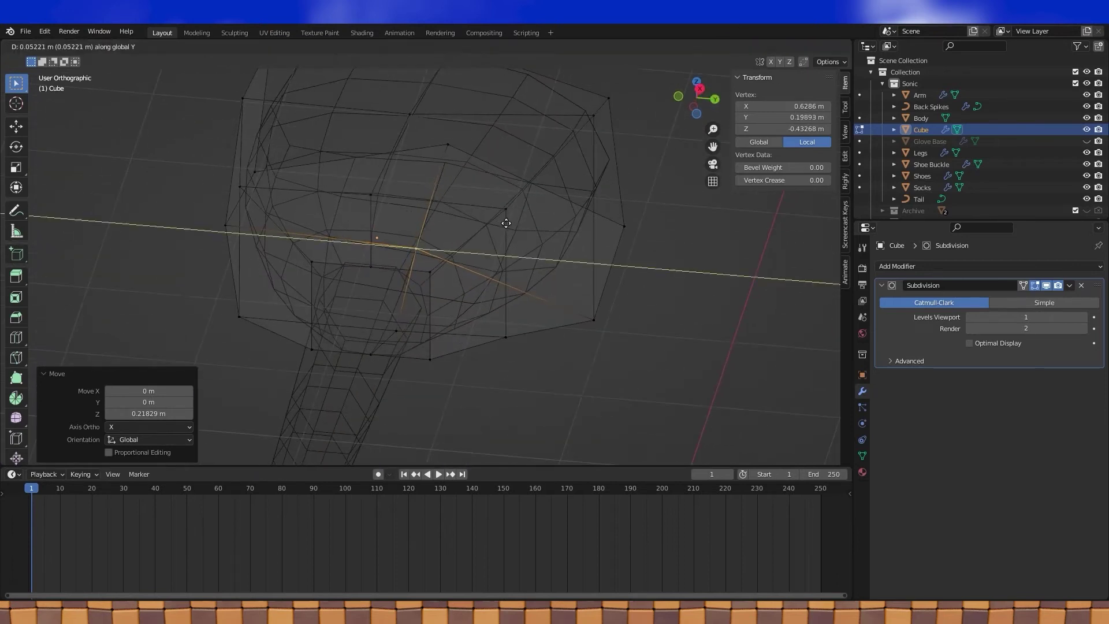
left_click(509, 222)
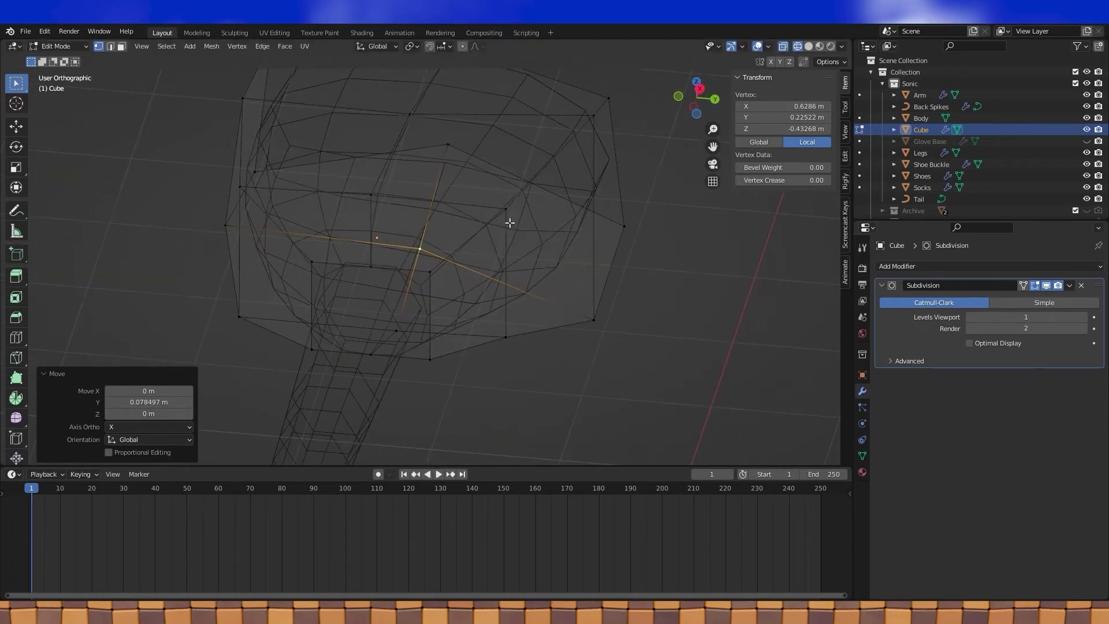
left_click(808, 49)
scroll(544, 260, "down", 5)
mouse_move(545, 260)
middle_mouse_down()
mouse_move(461, 280)
mouse_move(482, 292)
mouse_move(461, 270)
mouse_move(475, 252)
middle_mouse_up()
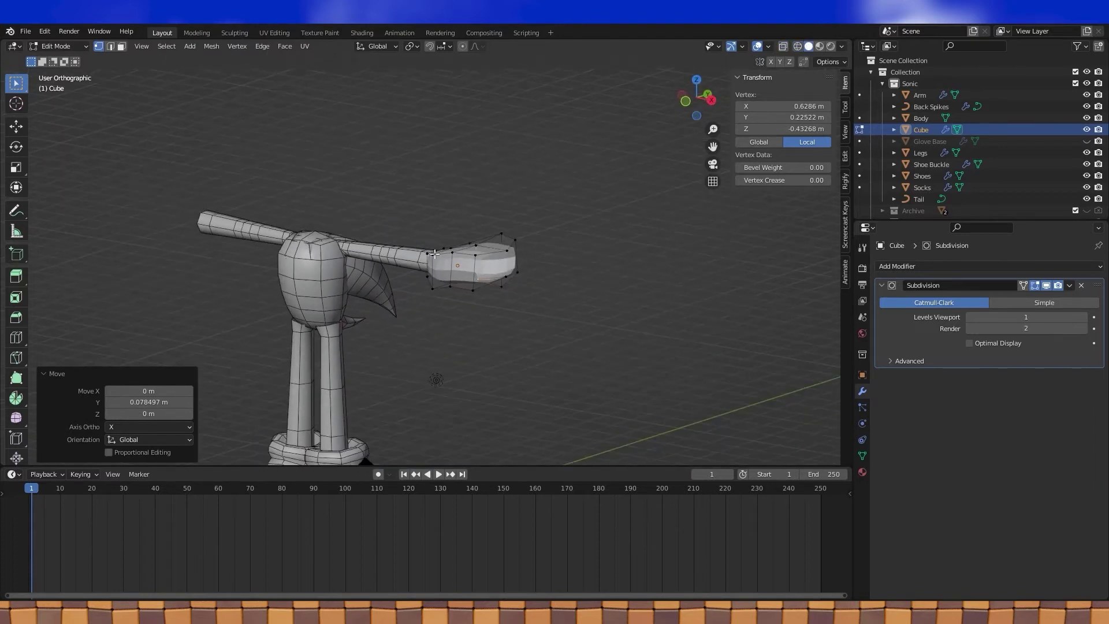
key("KP_1")
scroll(428, 255, "up", 6)
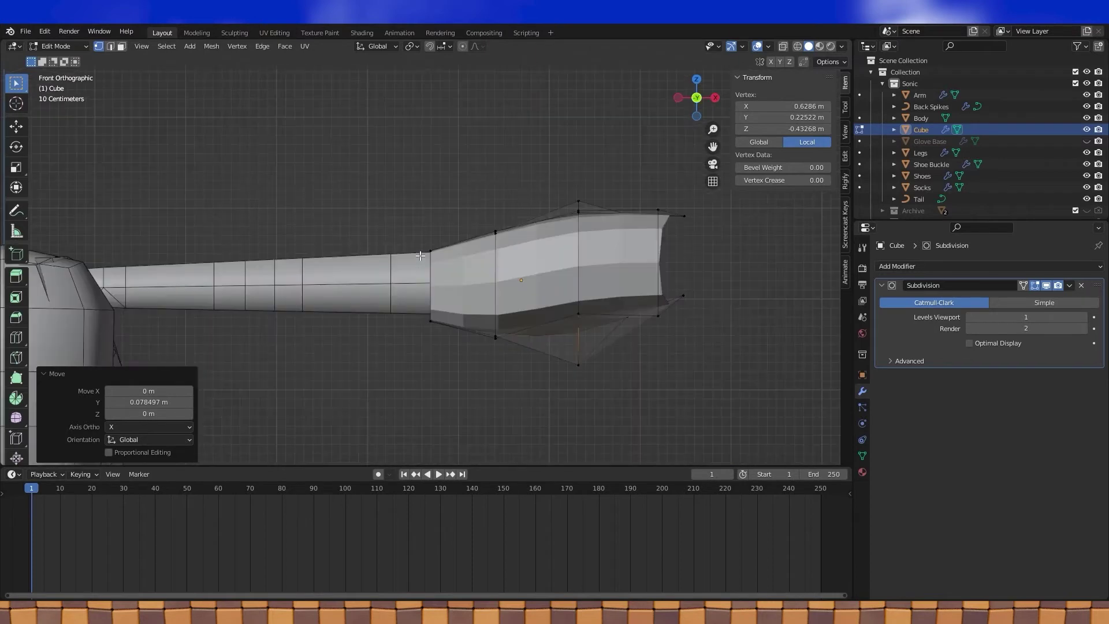
scroll(420, 256, "down", 6)
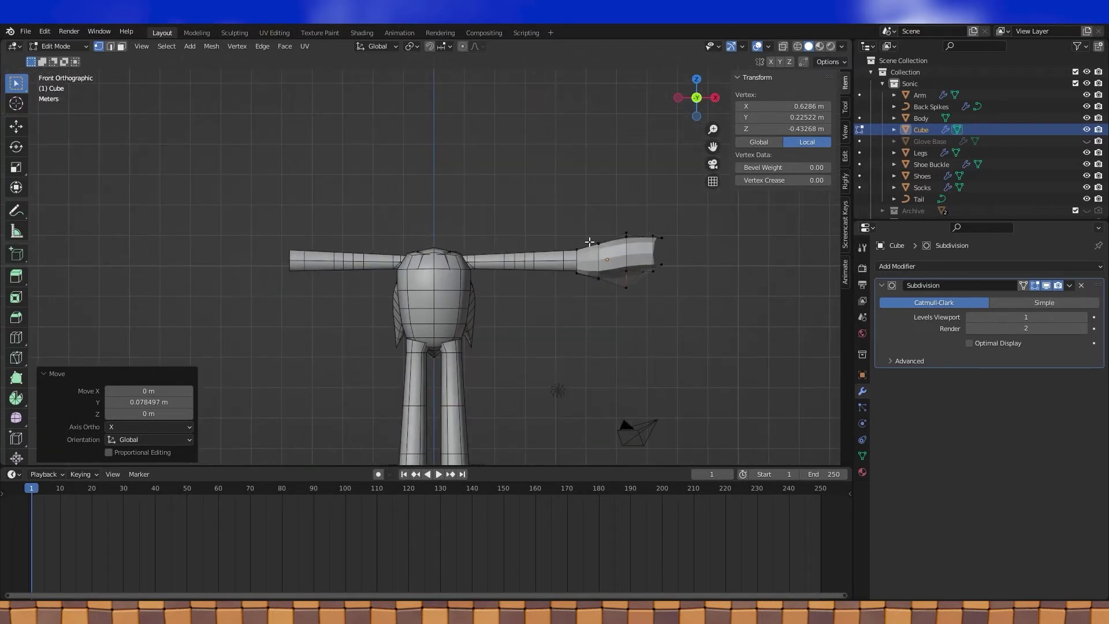
scroll(590, 242, "up", 3)
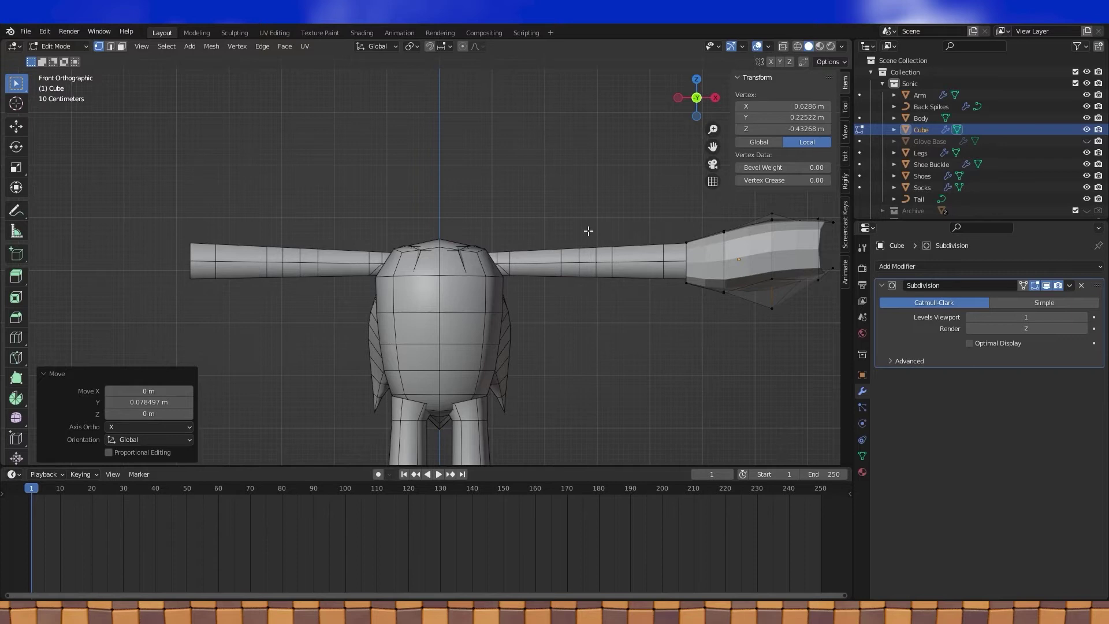
key("KP_3")
key("Tab")
scroll(612, 232, "down", 5)
middle_click_drag(636, 235, 547, 209)
scroll(571, 257, "up", 3)
key("Tab")
Step: Bevel a vertex on the glove's underside into a small face patch
left_click(534, 274)
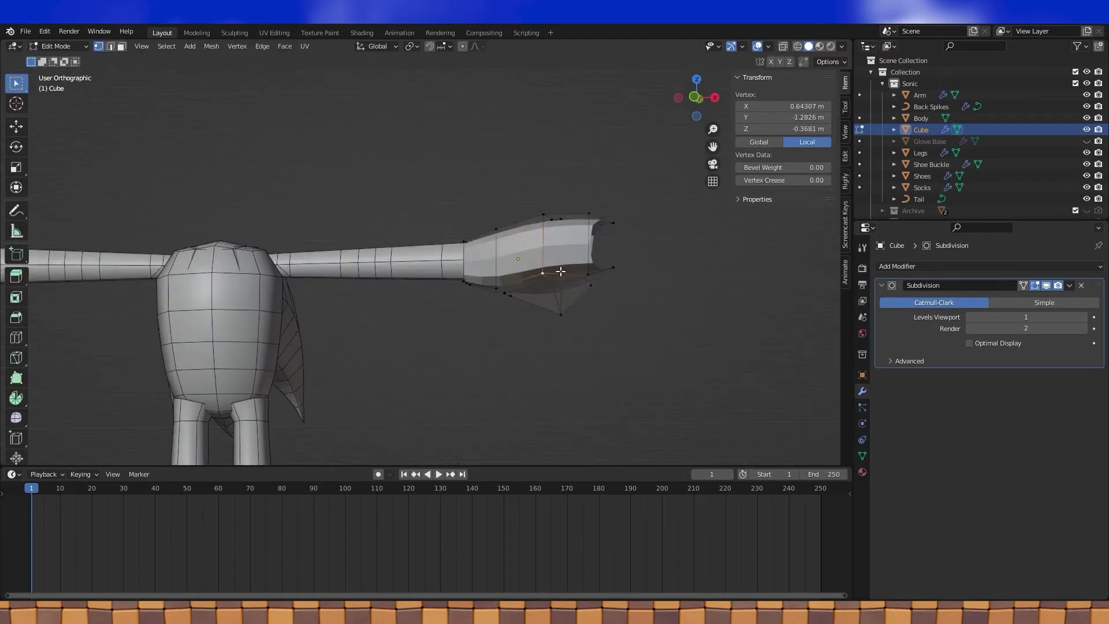
middle_click_drag(534, 274, 490, 270)
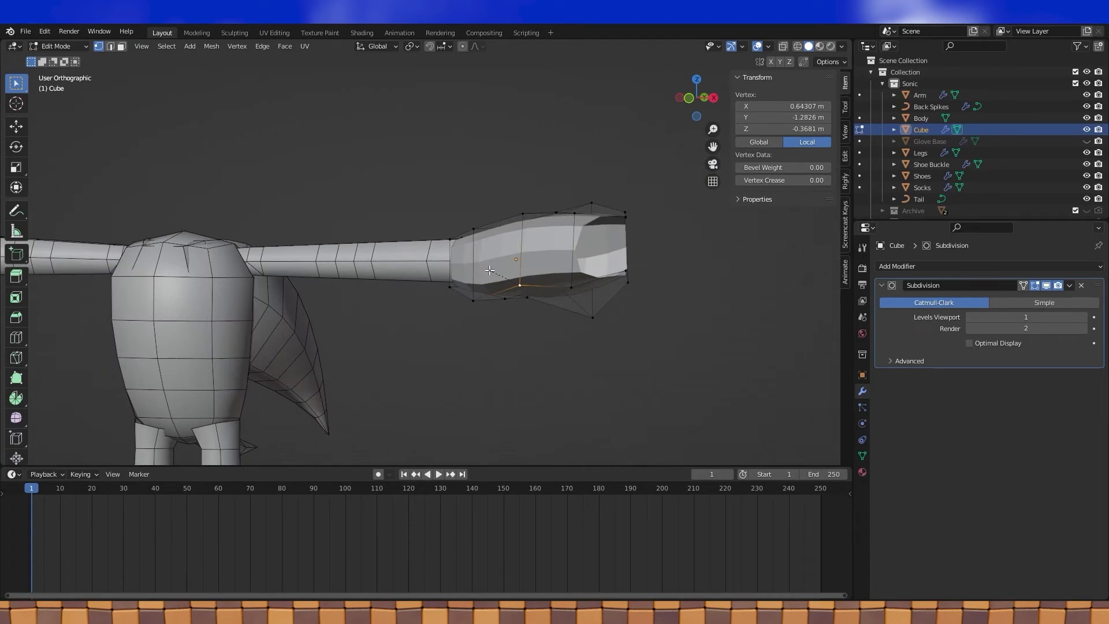
key("Escape")
key("ctrl+KP_Add")
key("s")
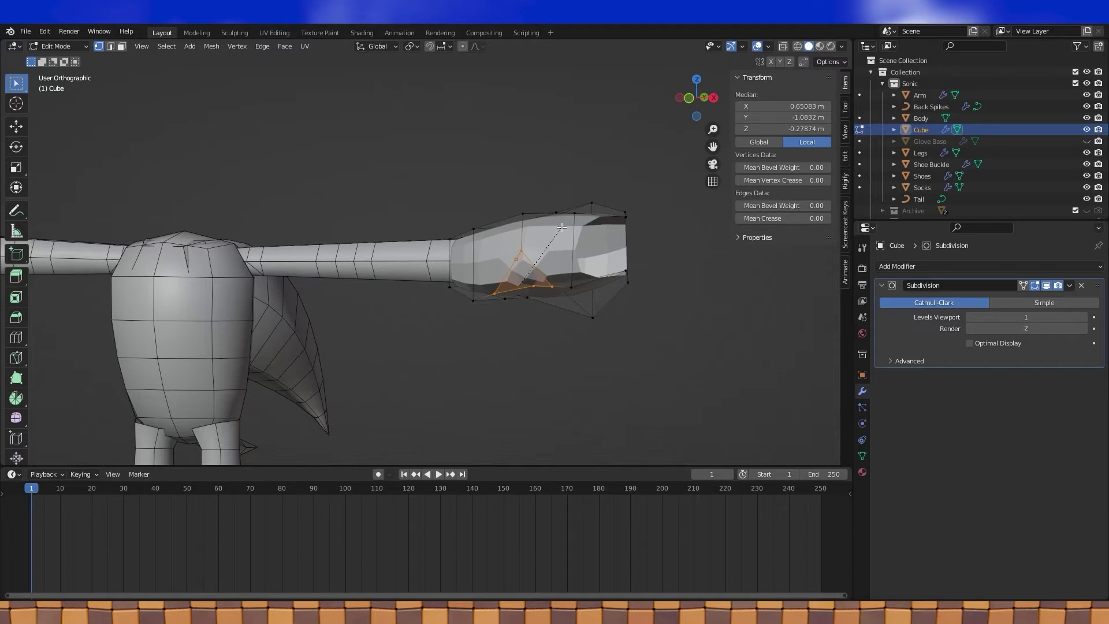
key("Escape")
mouse_move(563, 227)
middle_mouse_down()
mouse_move(588, 298)
mouse_move(553, 231)
middle_mouse_up()
scroll(582, 250, "up", 3)
Step: In top X-ray view, pull the bevelled patch outward along Y
key("s")
key("y")
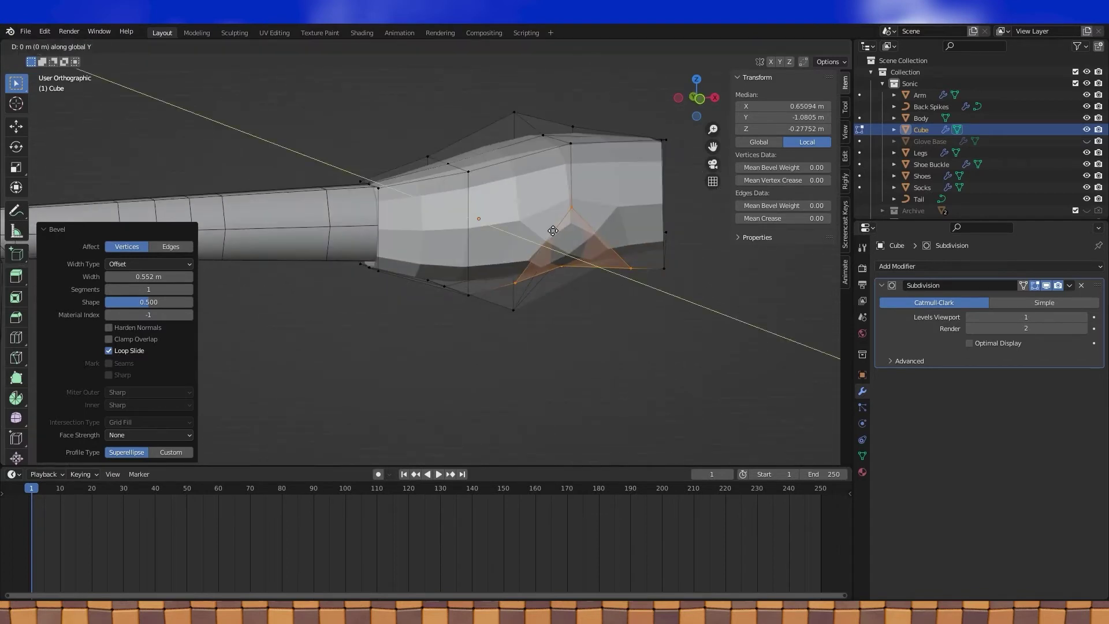
key("Escape")
key("KP_7")
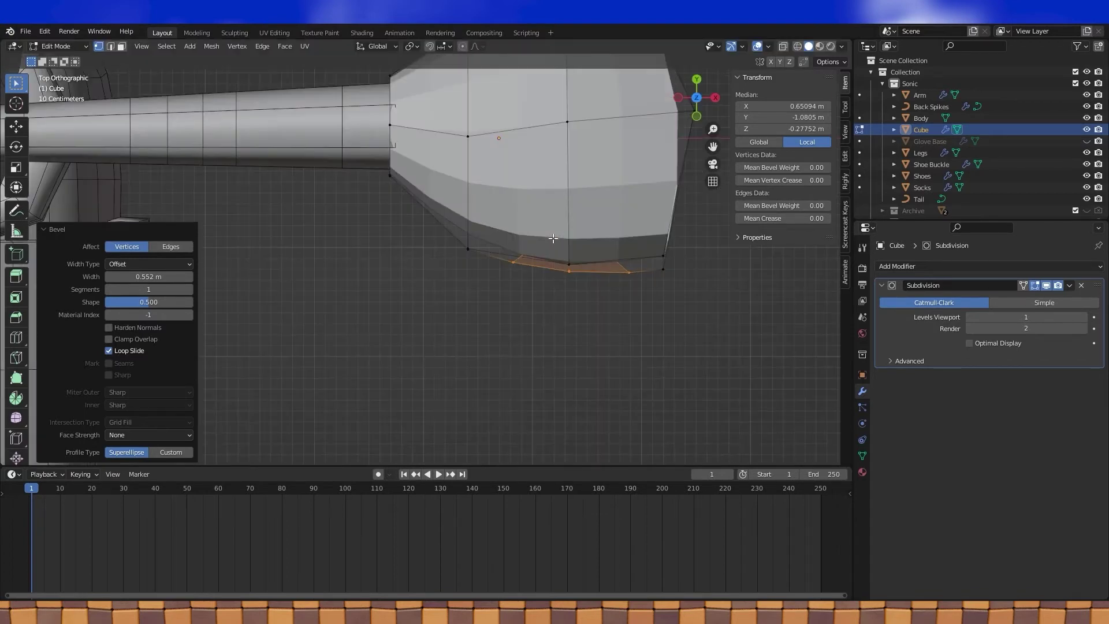
left_click(800, 48)
middle_click_drag(606, 211, 564, 210, "shift")
key("g")
key("y")
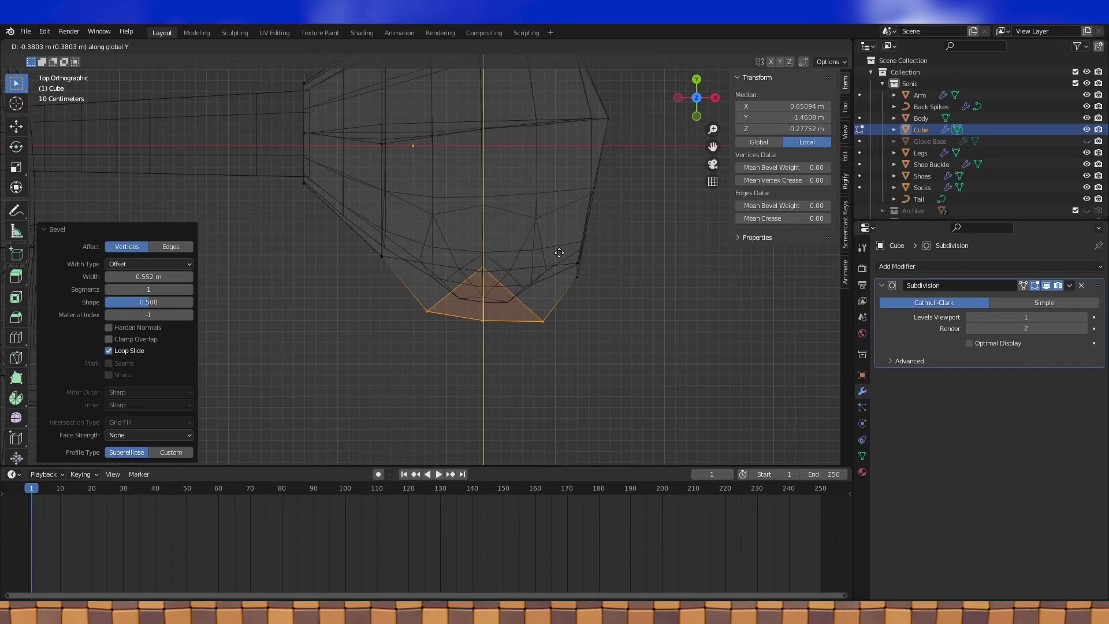
left_click(559, 252)
Step: Lower the patch along Z and shift it slightly along X
middle_click_drag(559, 253, 589, 198)
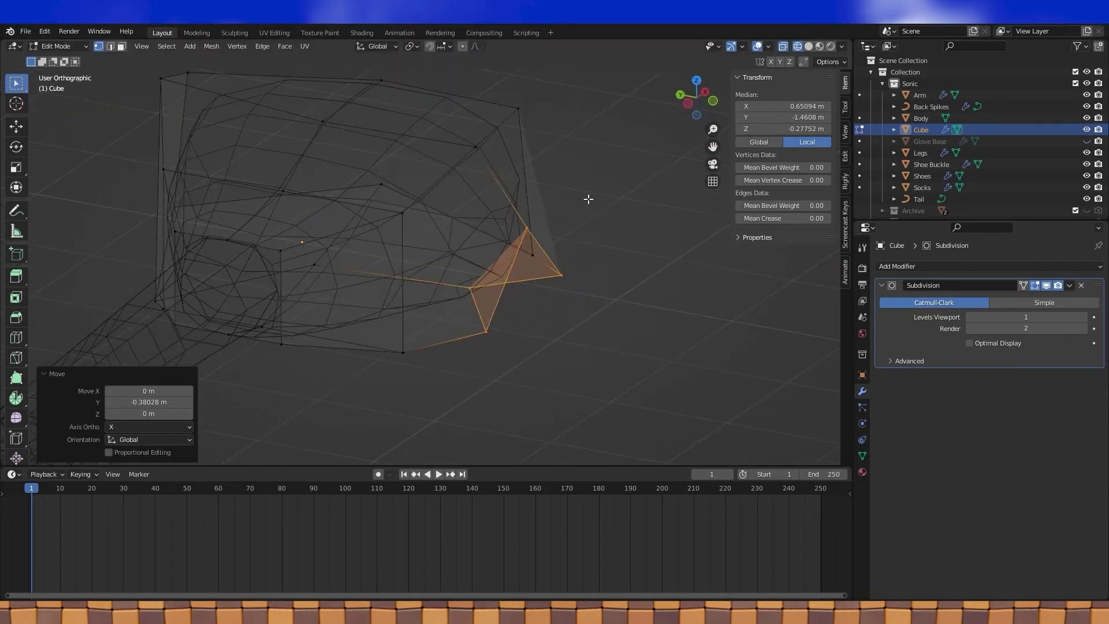
key("g")
key("z")
left_click(577, 226)
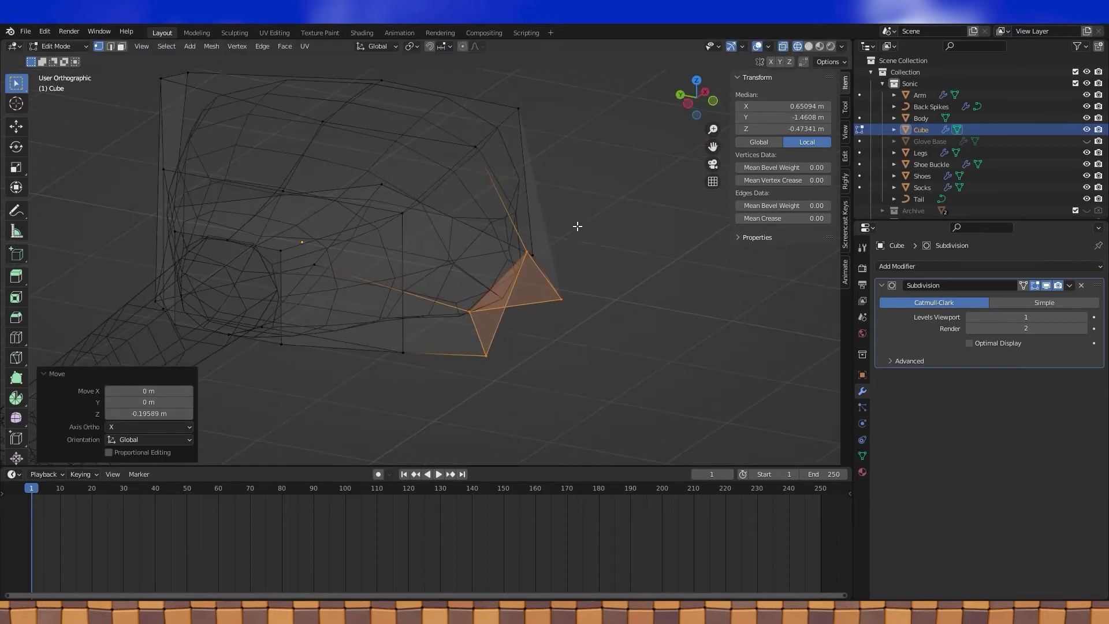
middle_click_drag(633, 277, 545, 247)
key("g")
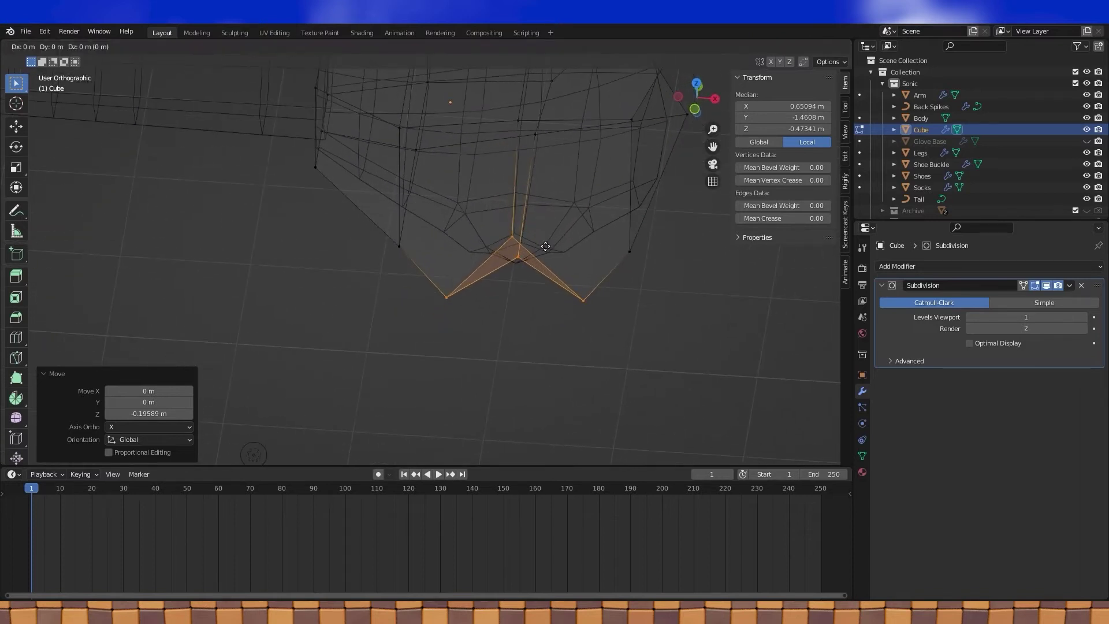
key("x")
left_click(537, 248)
Step: Pull the thumb piece's end along Z, then shift the thumb tip along X
mouse_move(537, 247)
middle_mouse_down()
mouse_move(463, 226)
mouse_move(553, 238)
mouse_move(570, 258)
mouse_move(551, 254)
middle_mouse_up()
key("g")
key("z")
key("z")
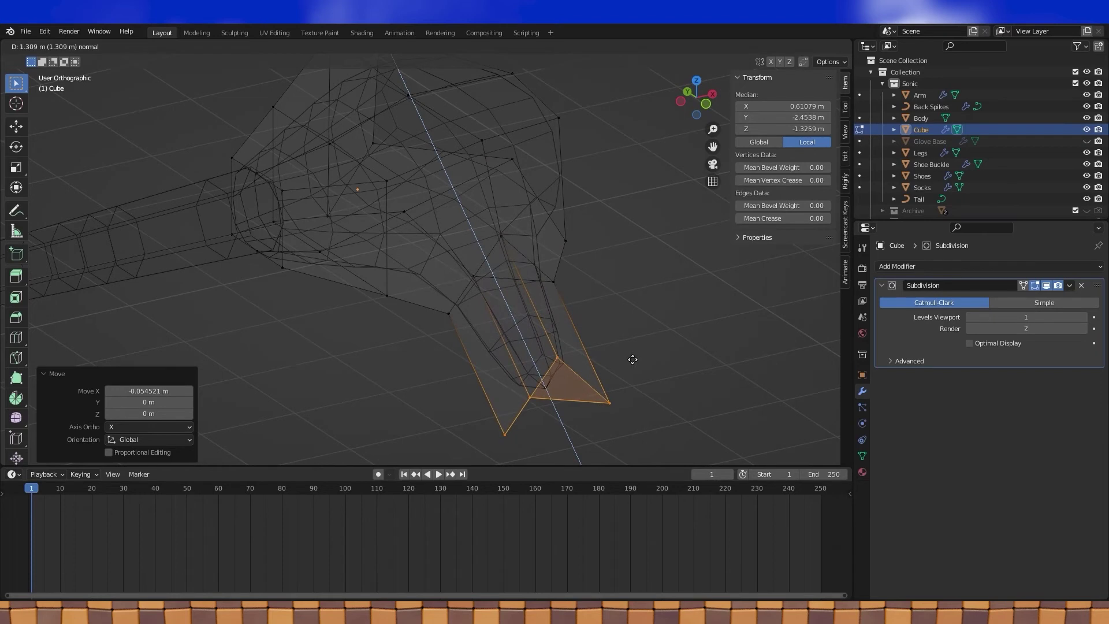
left_click(630, 355)
middle_click_drag(629, 355, 560, 362)
mouse_move(549, 302)
middle_mouse_down()
mouse_move(598, 274)
mouse_move(574, 252)
middle_mouse_up()
left_click(809, 47)
key("g")
key("x")
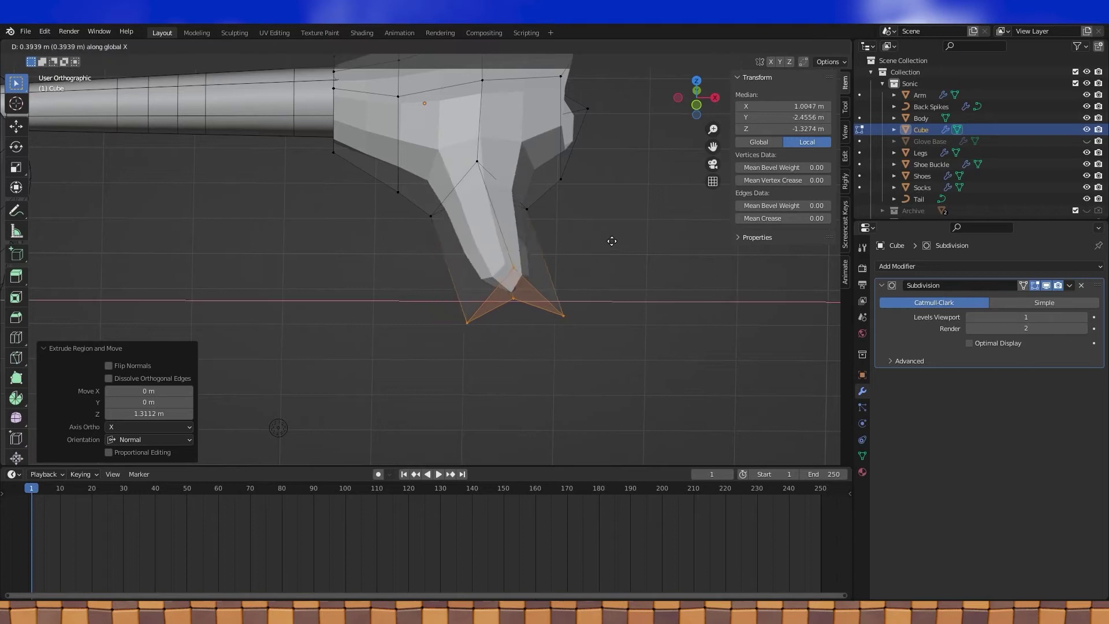
left_click(624, 240)
Step: Shift the thumb's bottom faces along the Y axis
middle_click_drag(612, 248, 629, 278)
key("g")
key("y")
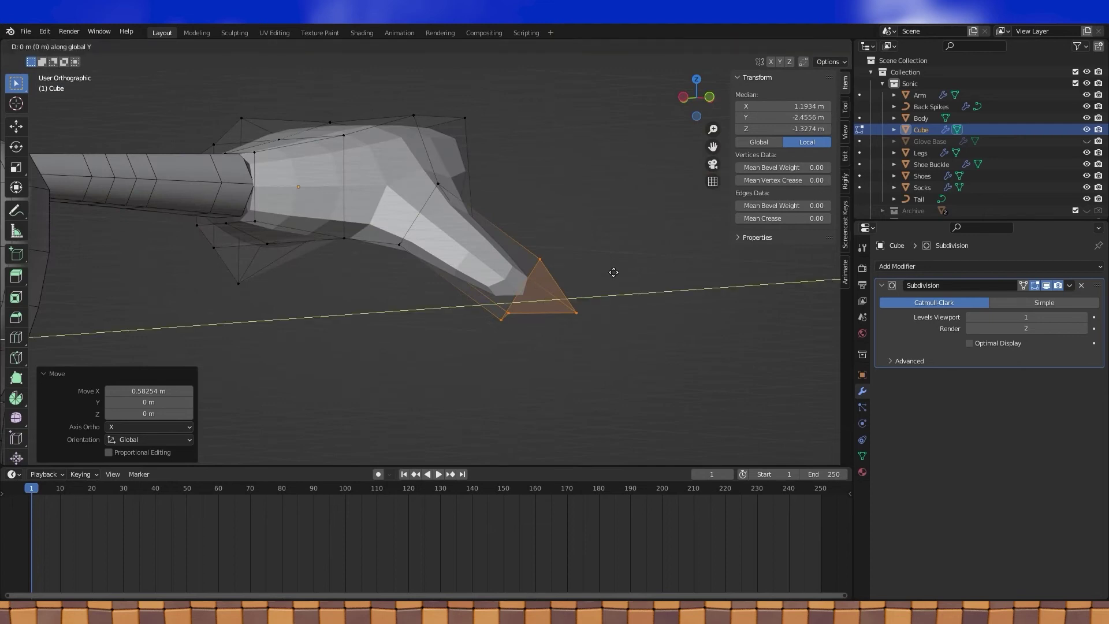
middle_click_drag(613, 272, 644, 305)
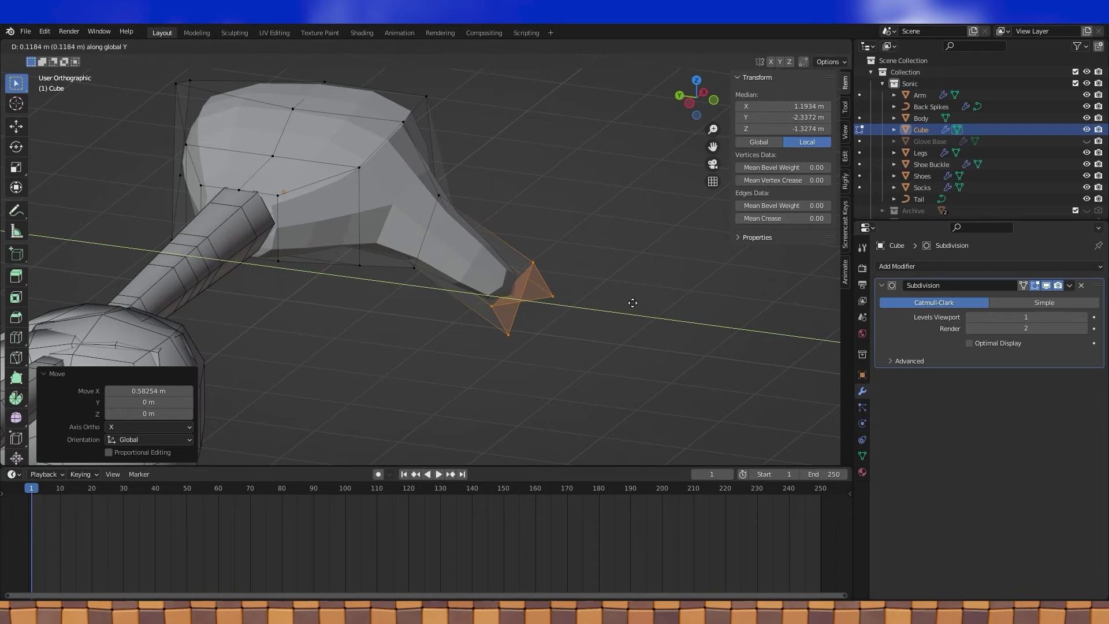
left_click(633, 303)
middle_click_drag(629, 303, 545, 331)
Step: From Top view, rotate the bottom faces -25.1° and raise them 0.087 m along Z
key("KP_7")
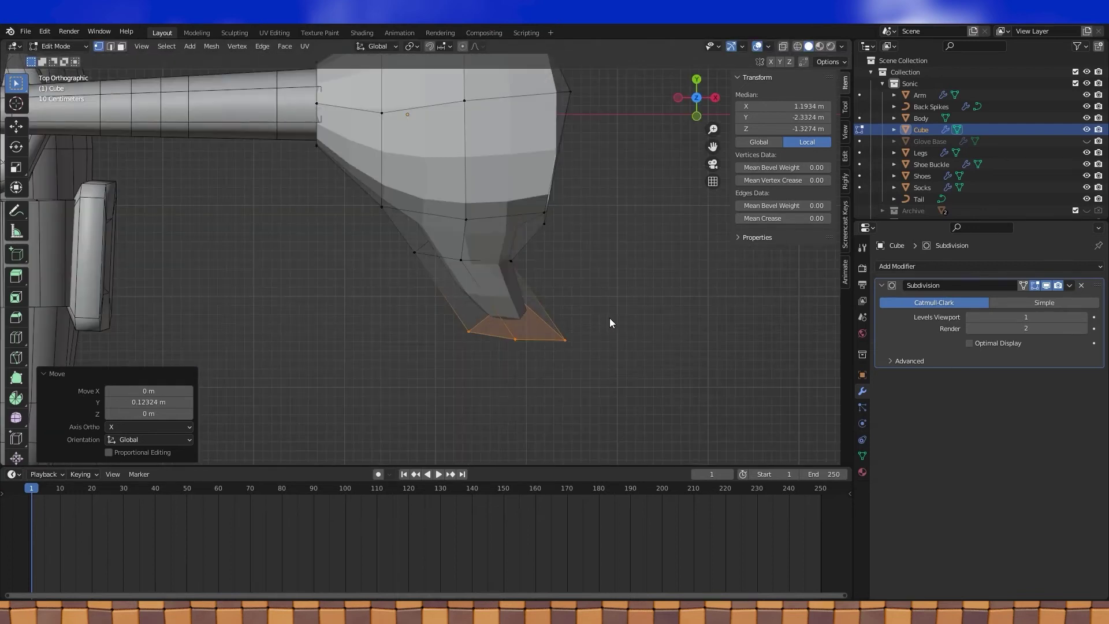
key("r")
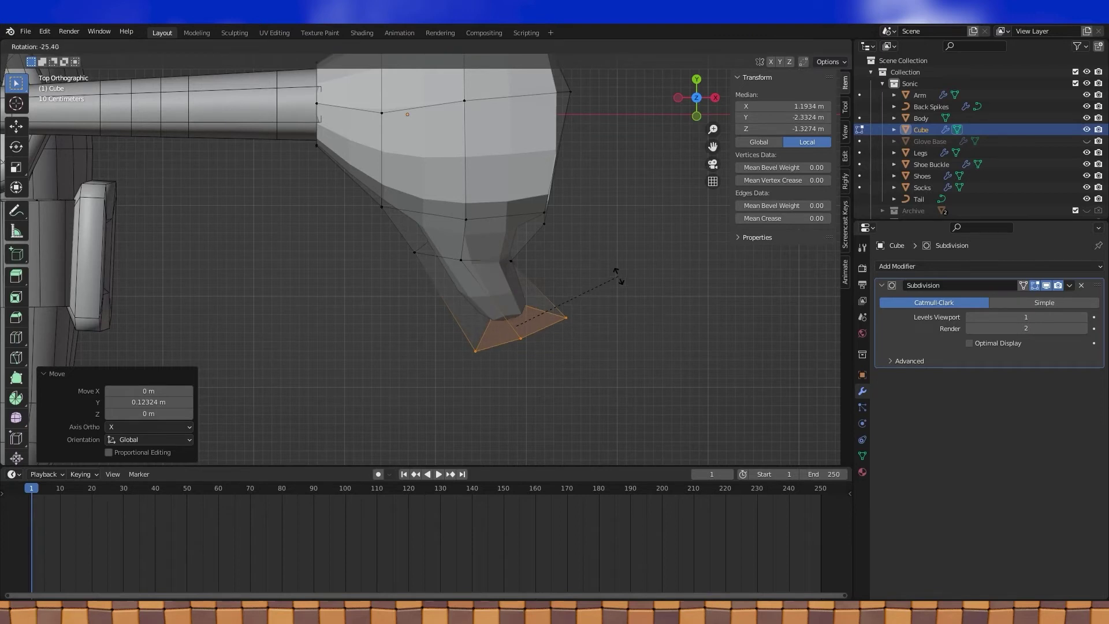
left_click(617, 287)
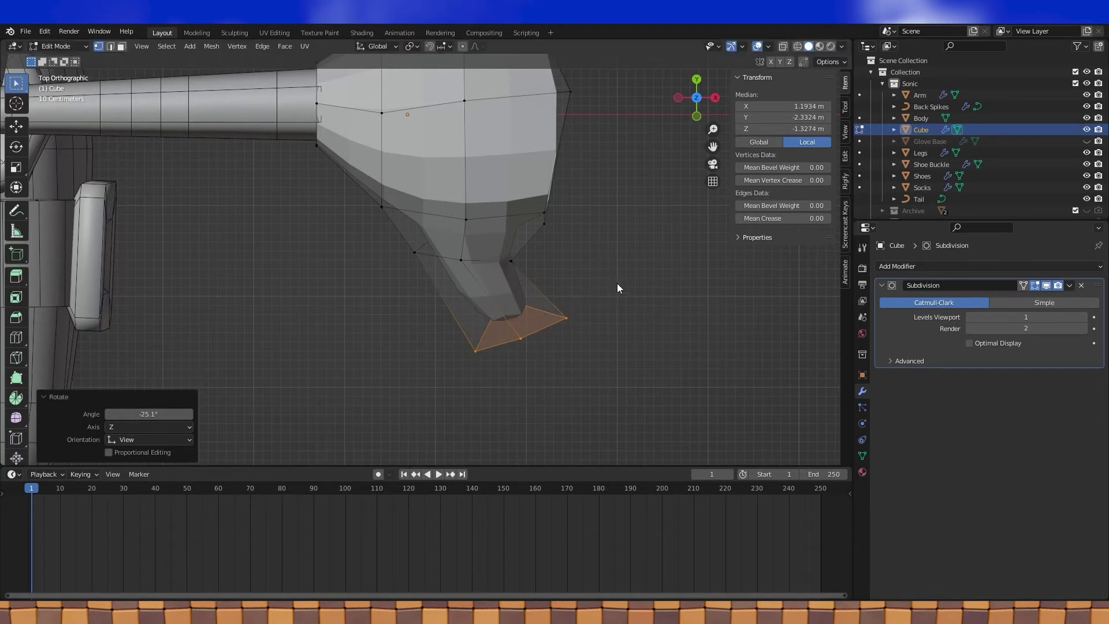
middle_click_drag(544, 330, 517, 206)
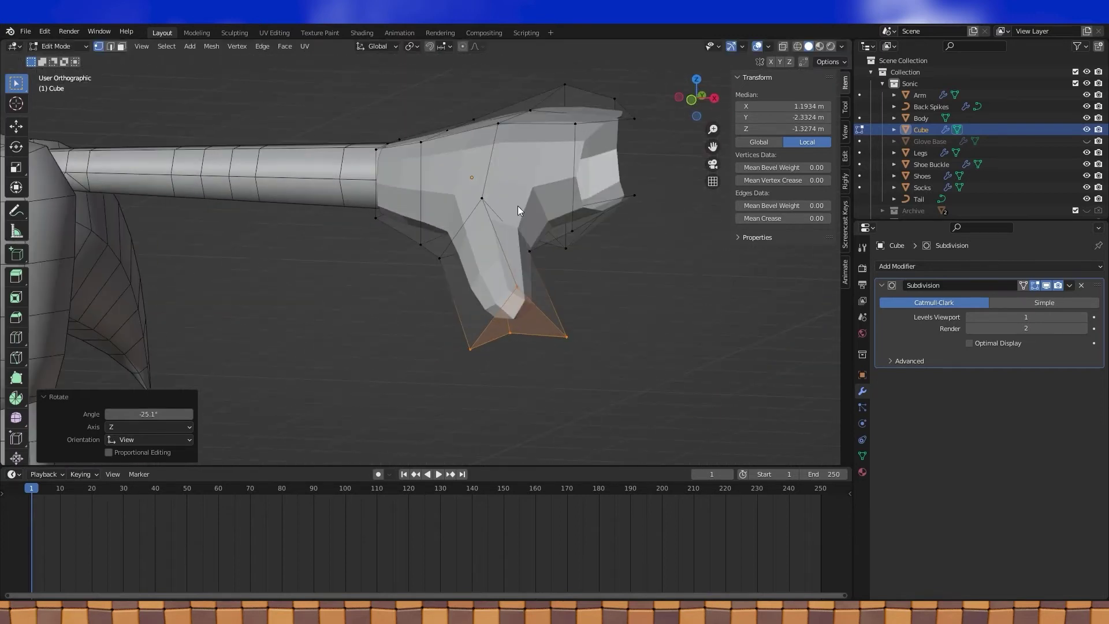
key("g")
key("z")
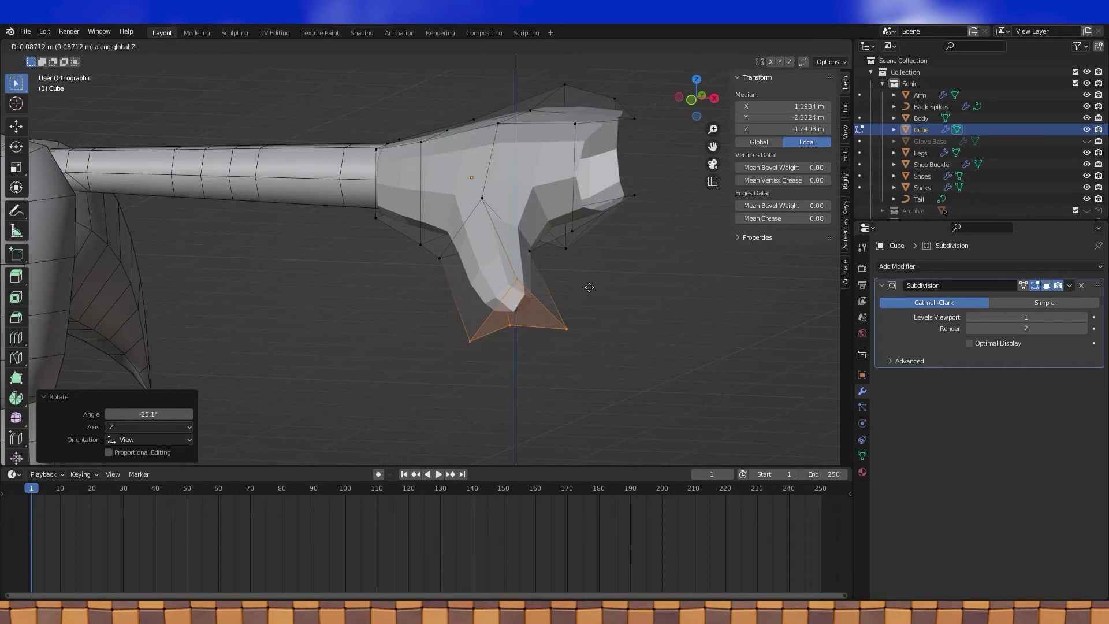
left_click(589, 288)
middle_click_drag(564, 283, 597, 228)
Step: In wireframe, lower a vertex under the hand along Z and slide it along its edge
left_click(800, 51)
left_click(386, 268)
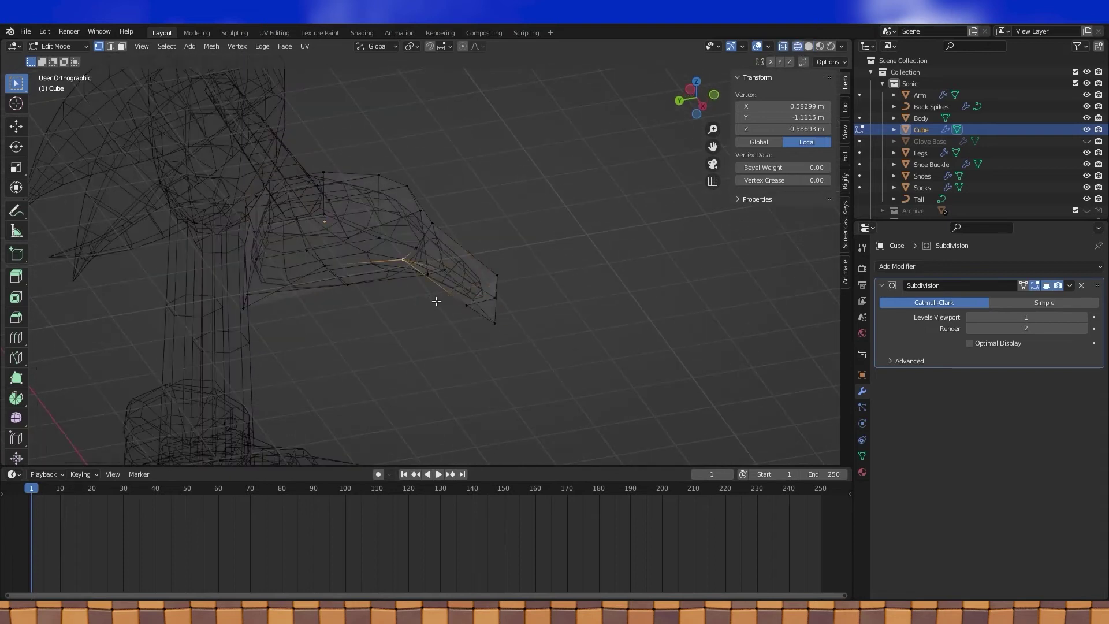
mouse_move(436, 299)
middle_mouse_down()
mouse_move(379, 362)
mouse_move(407, 379)
mouse_move(409, 362)
mouse_move(388, 339)
mouse_move(396, 314)
middle_mouse_up()
key("g")
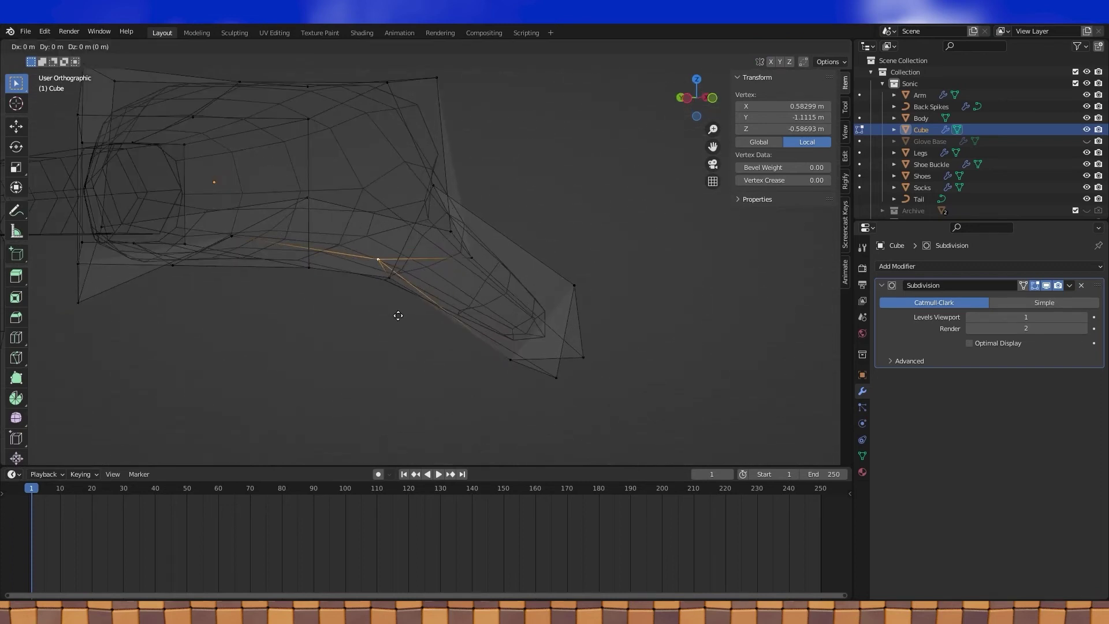
key("z")
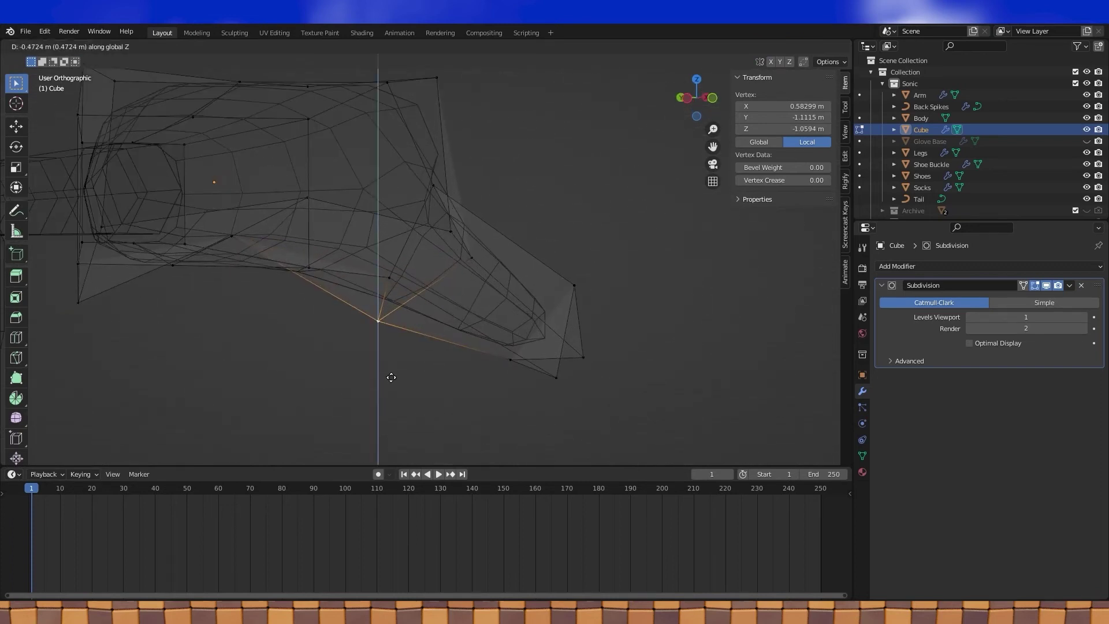
left_click(386, 384)
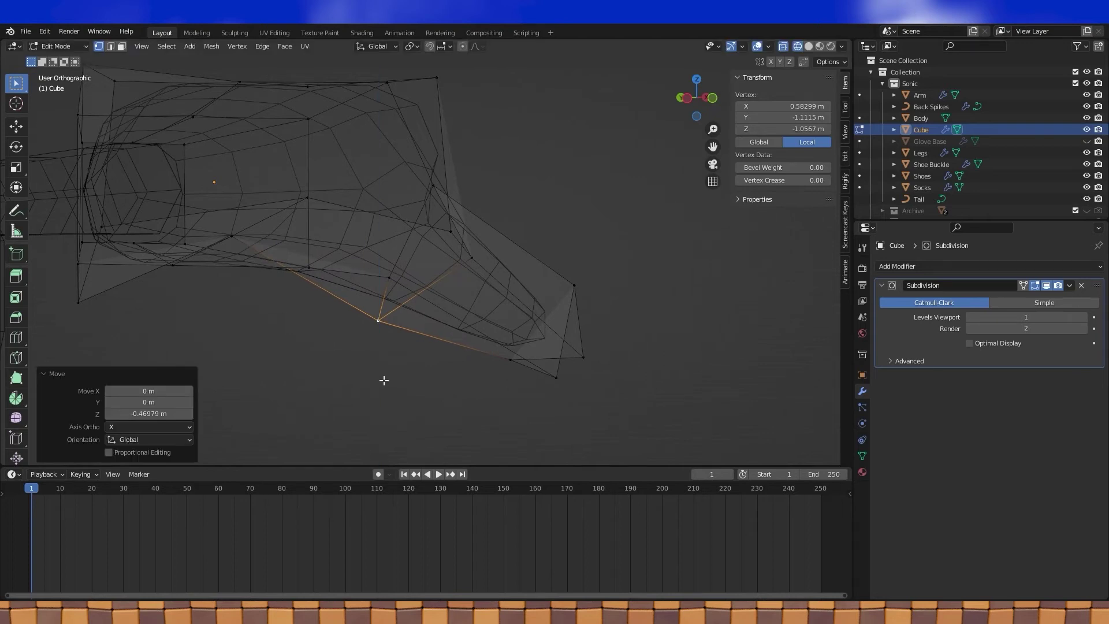
middle_click_drag(385, 380, 579, 295)
scroll(493, 307, "up", 1)
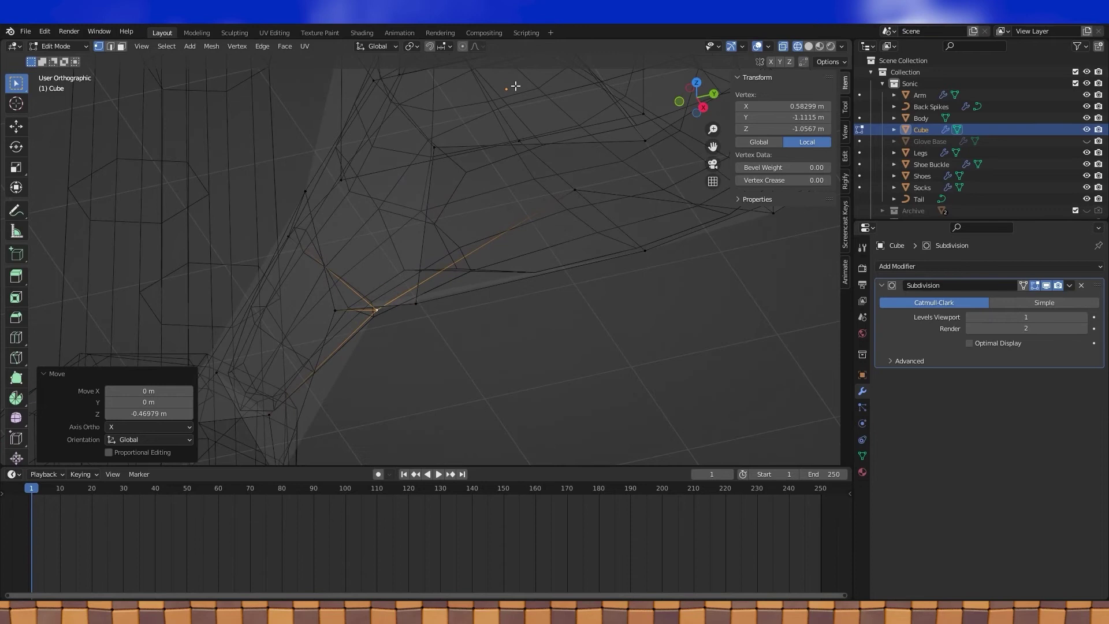
key("shift+v")
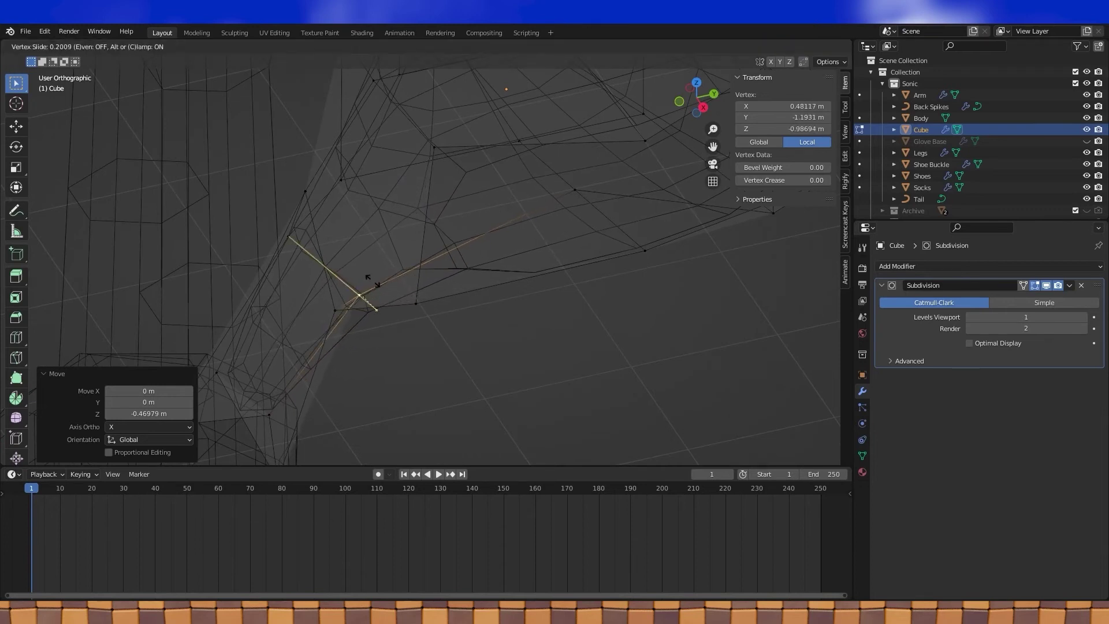
left_click(368, 281)
Step: Inspect the thumb base in solid and wireframe shading, cancelling an attempted vertical move
middle_click_drag(368, 281, 429, 269)
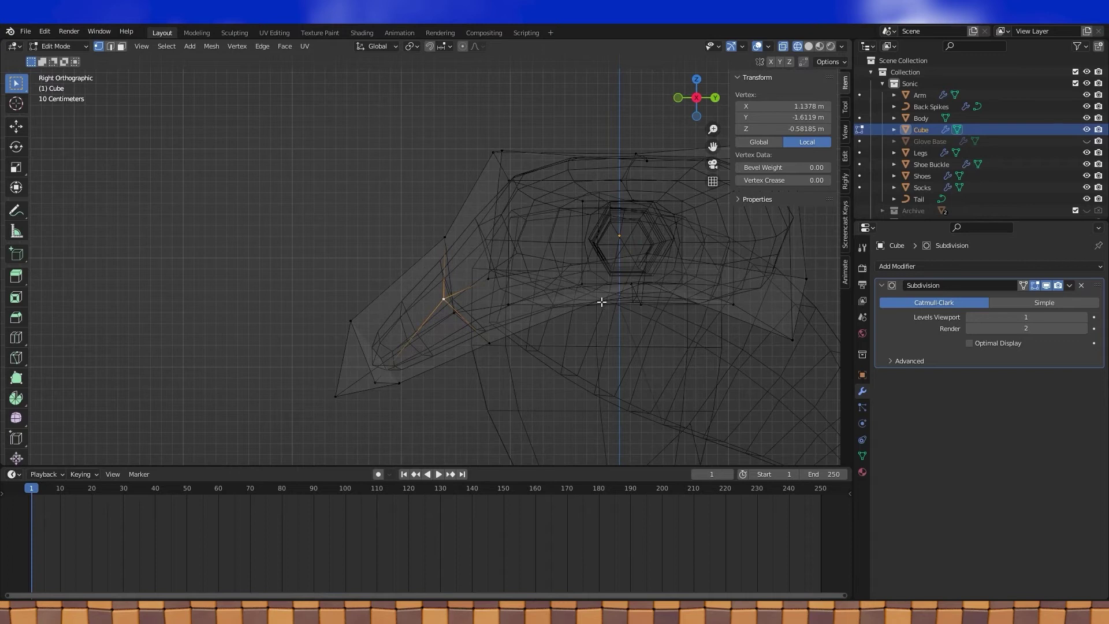
key("g")
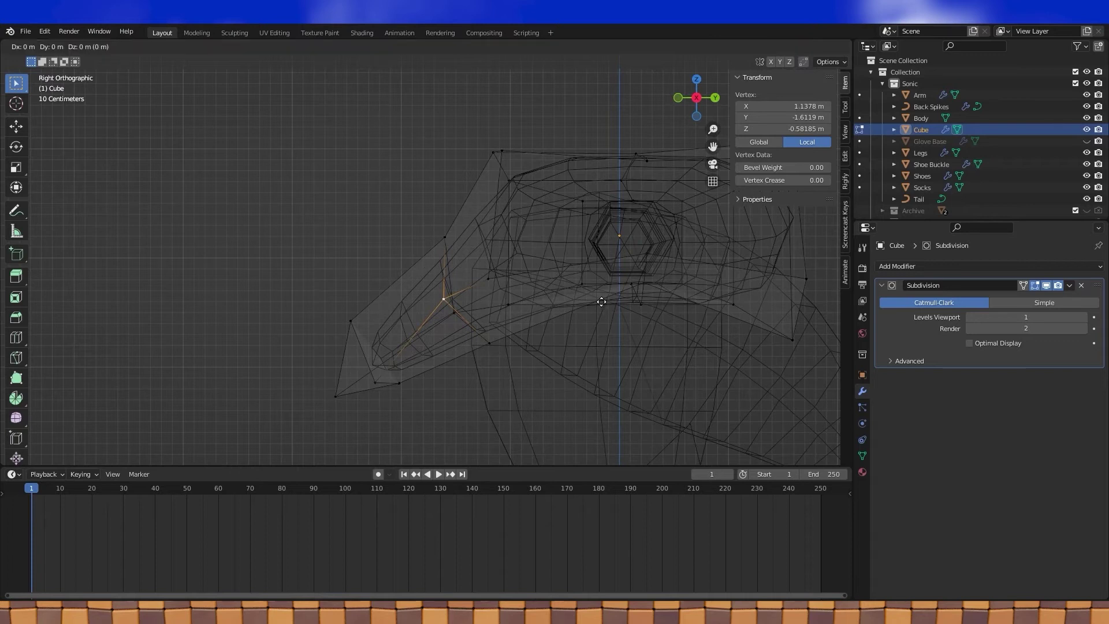
key("z")
key("Escape")
left_click(810, 46)
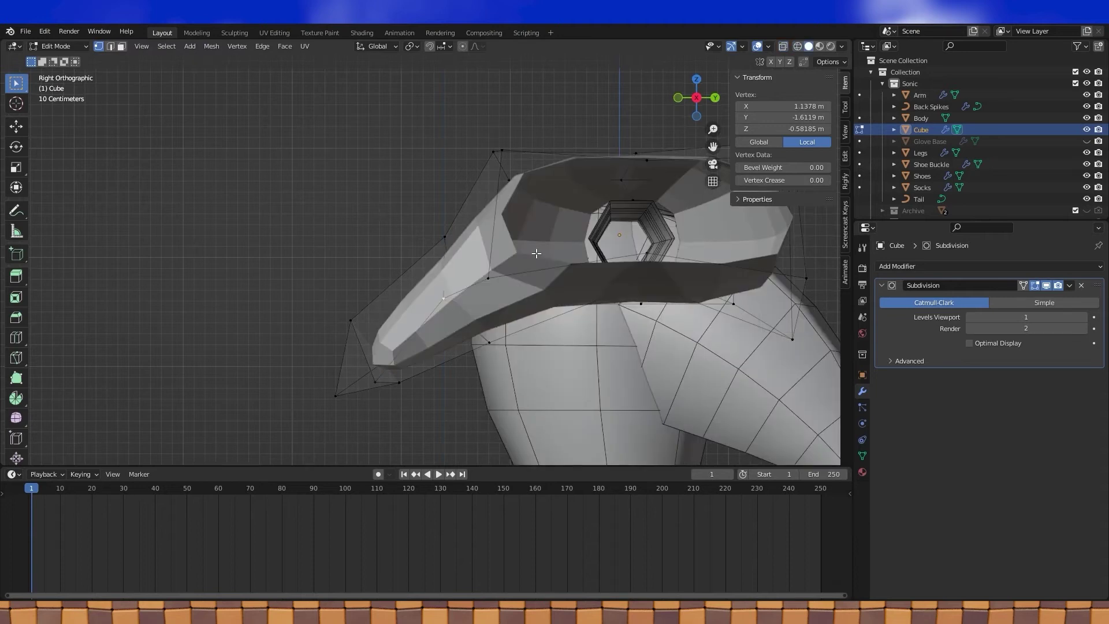
mouse_move(515, 270)
middle_mouse_down("shift")
mouse_move(479, 225)
mouse_move(423, 248)
mouse_move(513, 287)
mouse_move(487, 283)
mouse_move(498, 291)
mouse_move(487, 268)
mouse_move(460, 275)
middle_mouse_up("shift")
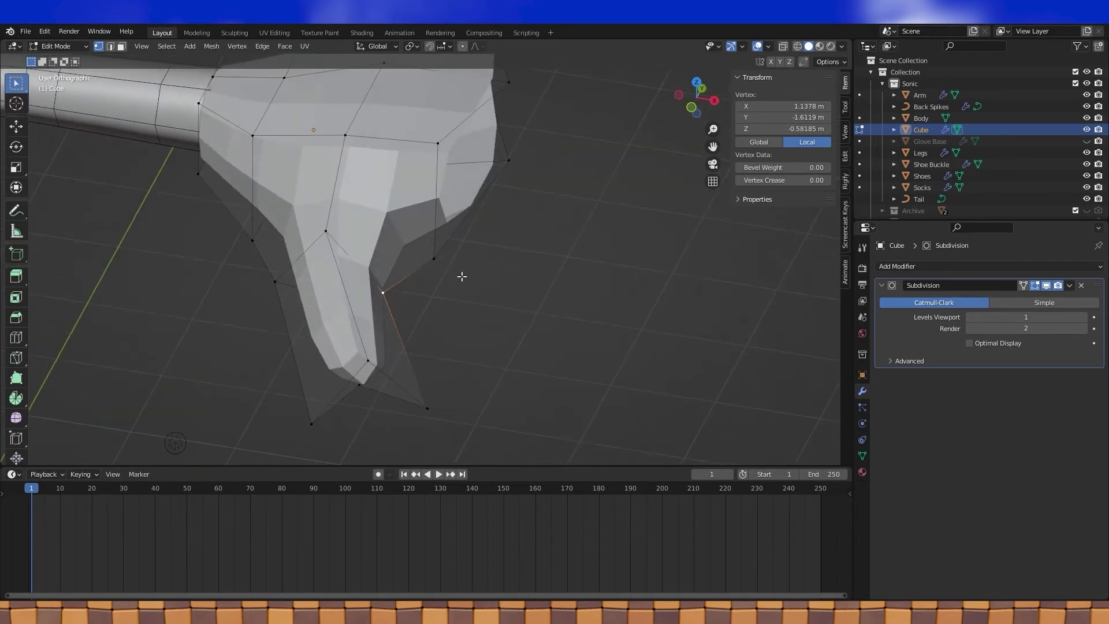
left_click(798, 47)
middle_click_drag(399, 237, 422, 255)
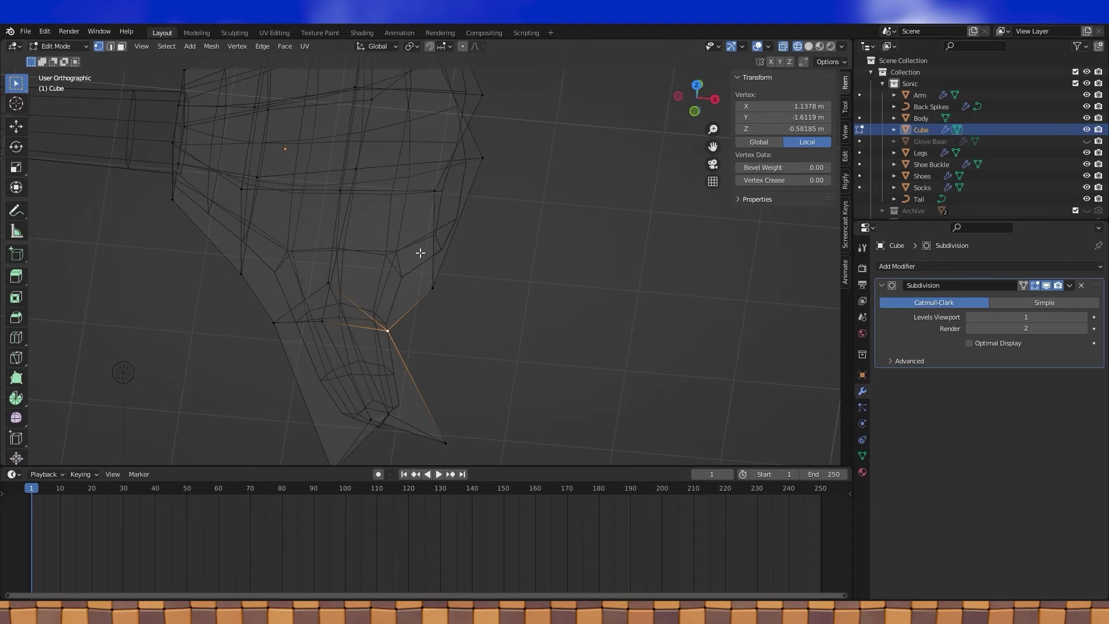
middle_click_drag(481, 272, 572, 302)
Step: Lower a palm vertex along Z, shift it about 0.094 m on X, then adjust it on Y
left_click(414, 260)
middle_click_drag(414, 260, 404, 293)
key("g")
key("z")
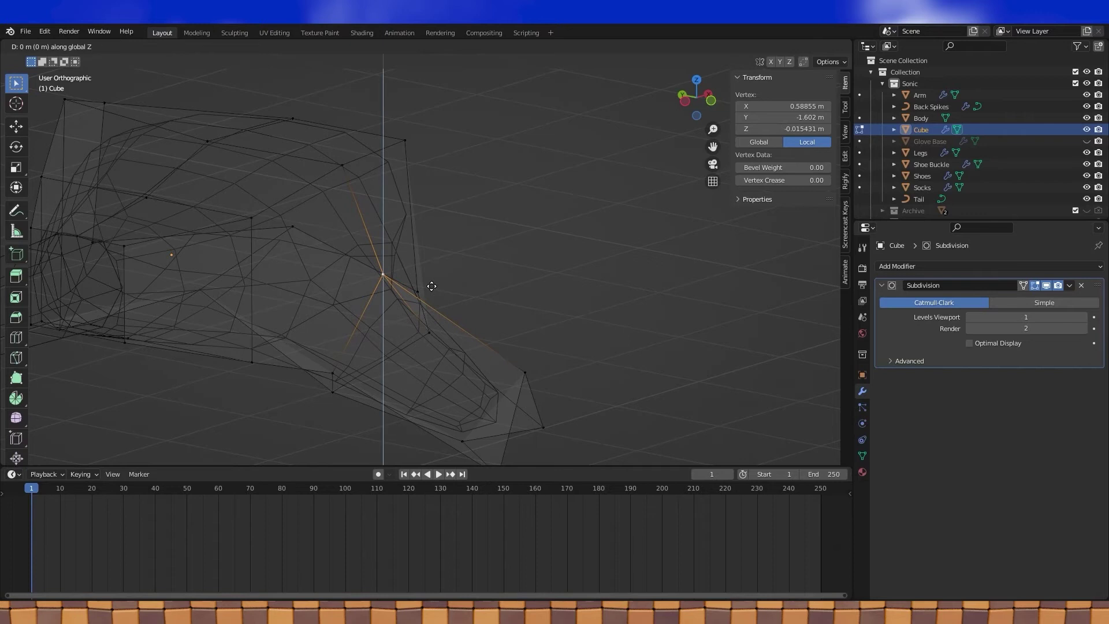
left_click(424, 316)
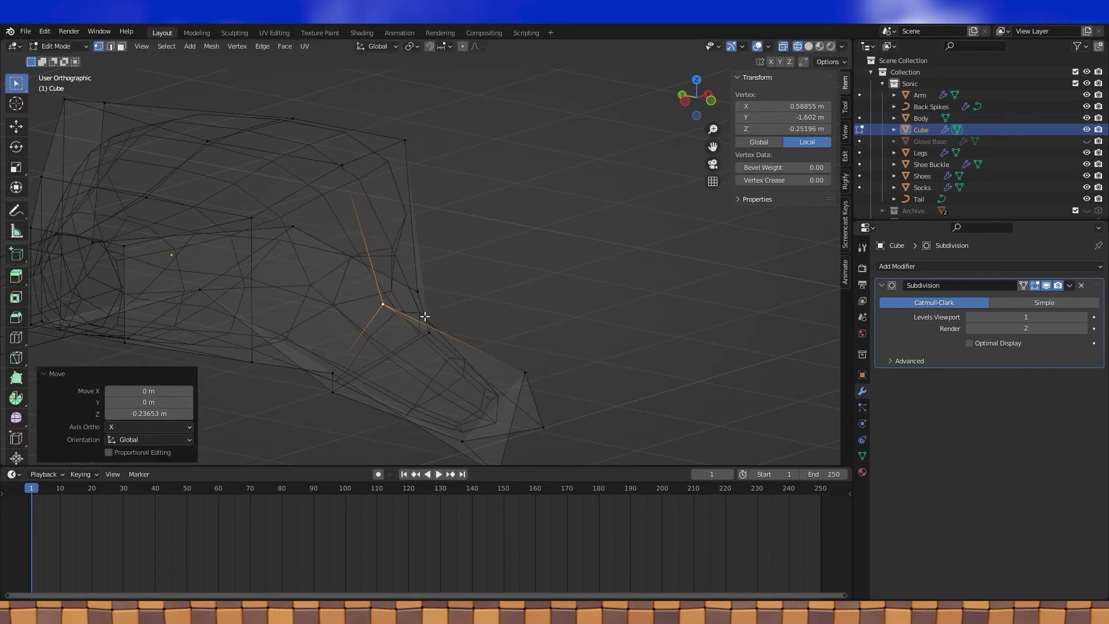
middle_click_drag(426, 317, 392, 314)
key("g")
key("x")
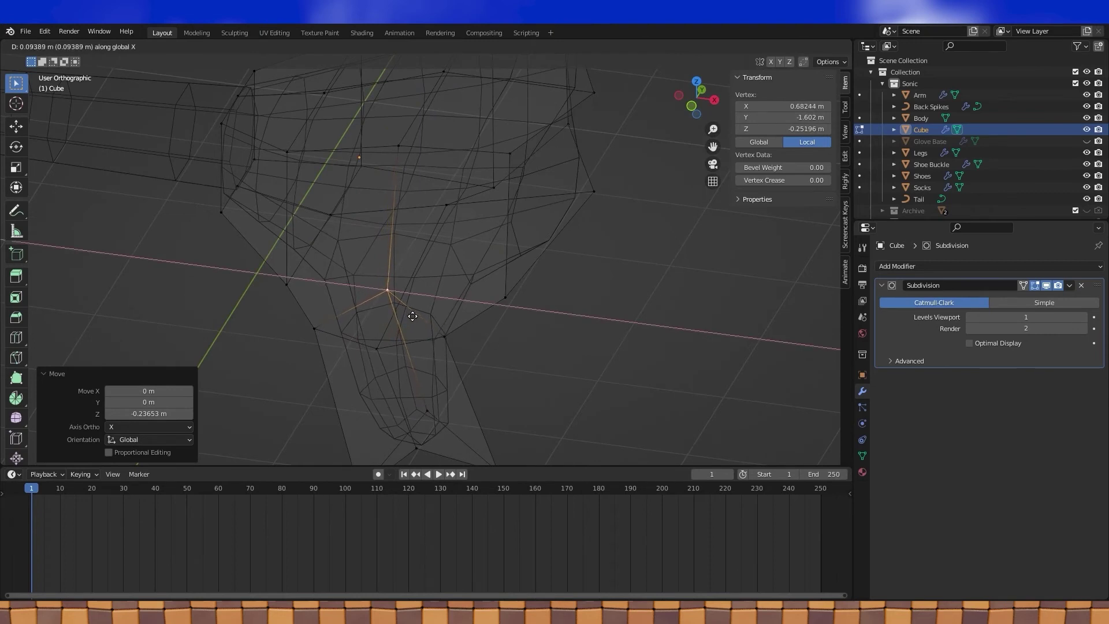
left_click(412, 316)
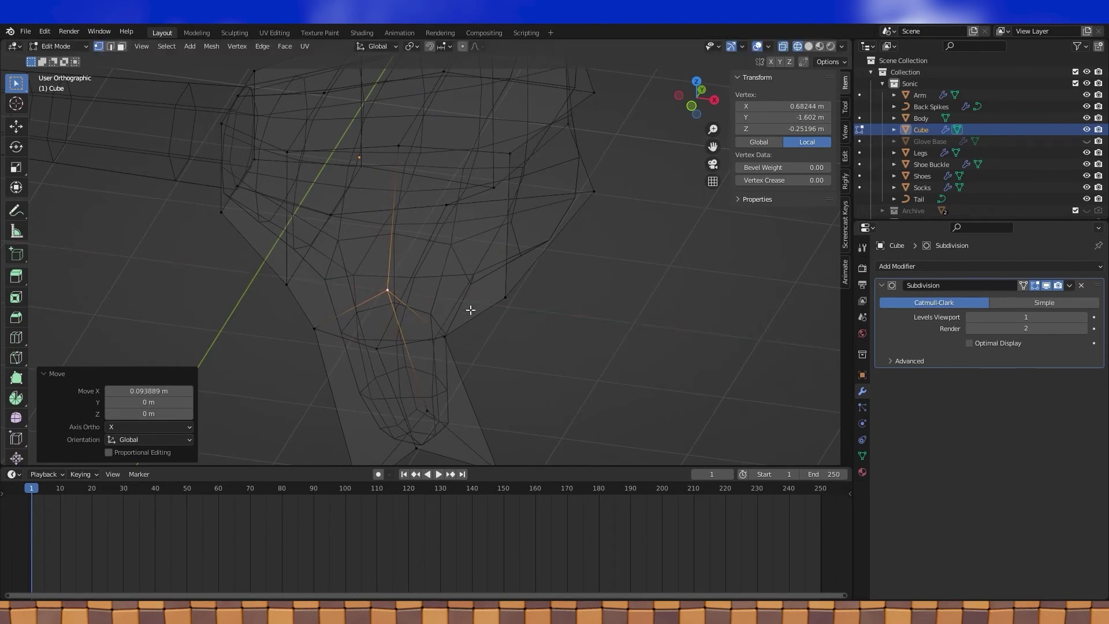
middle_click_drag(471, 310, 406, 297)
key("g")
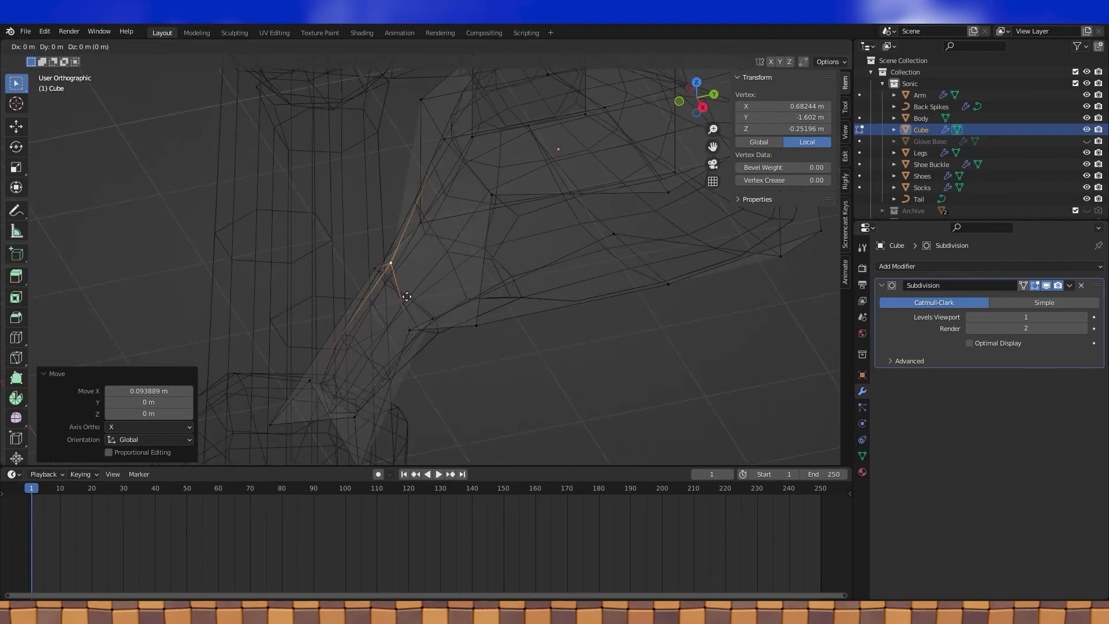
key("y")
left_click(413, 290)
middle_click_drag(416, 293, 520, 283)
Step: Move the vertex where thumb meets palm along Y and X, then raise it 0.093 m
left_click(502, 298)
key("g")
key("y")
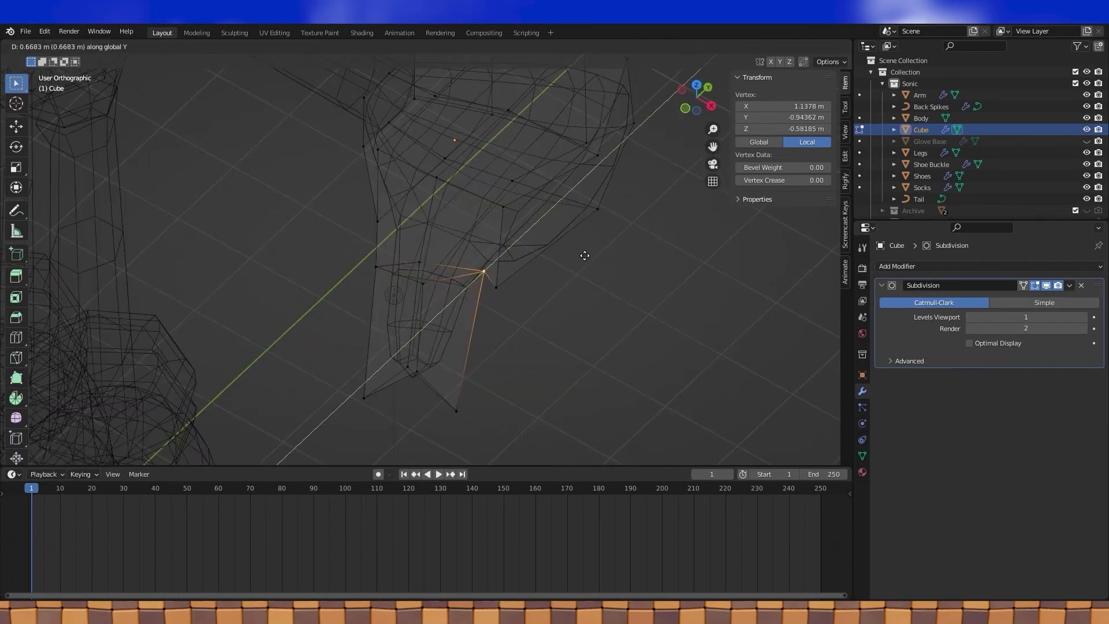
left_click(584, 255)
middle_click_drag(524, 279, 534, 250)
key("g")
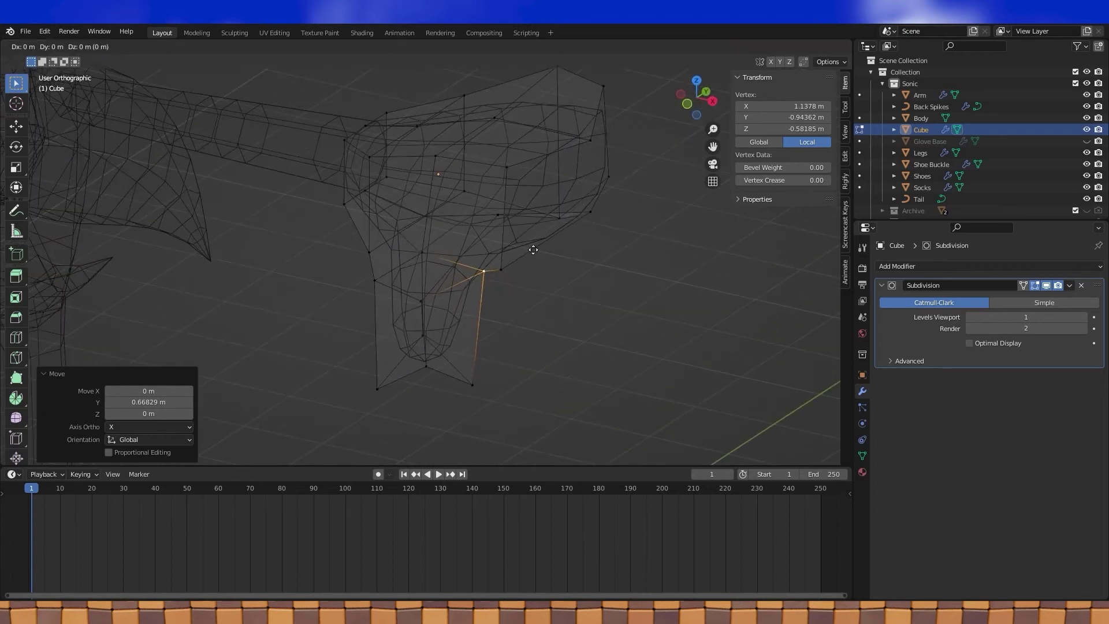
key("x")
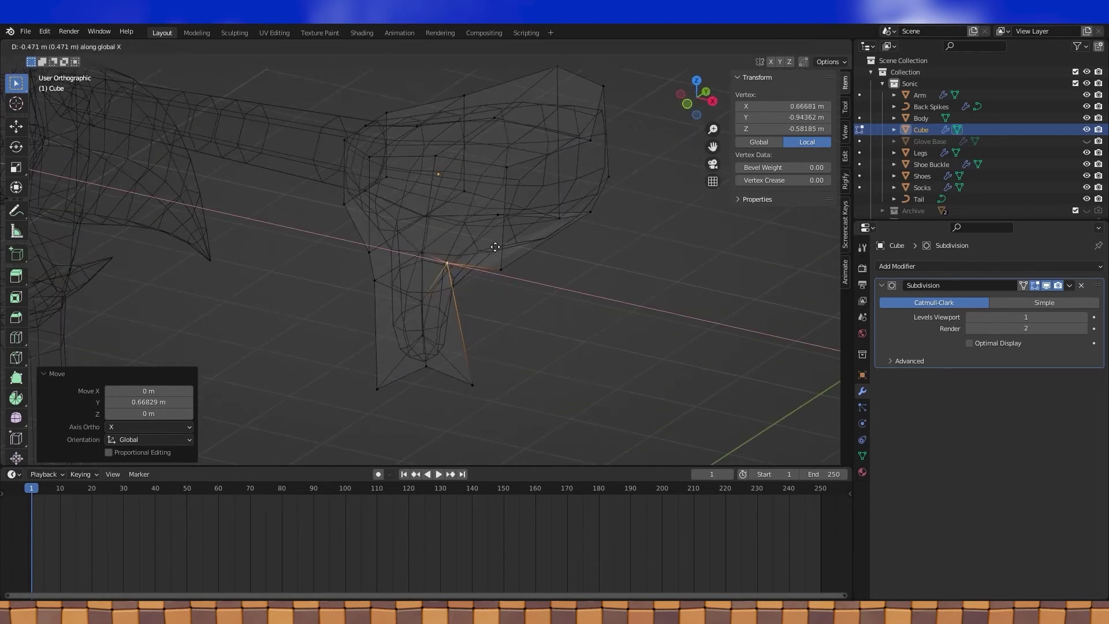
left_click(496, 247)
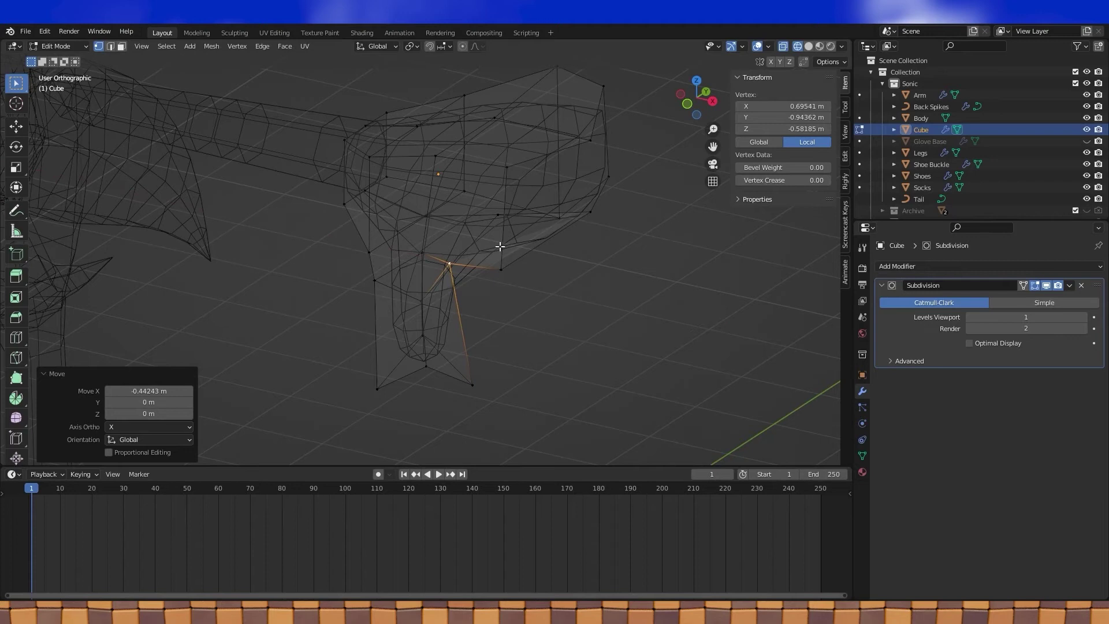
middle_click_drag(501, 246, 428, 240)
key("g")
key("z")
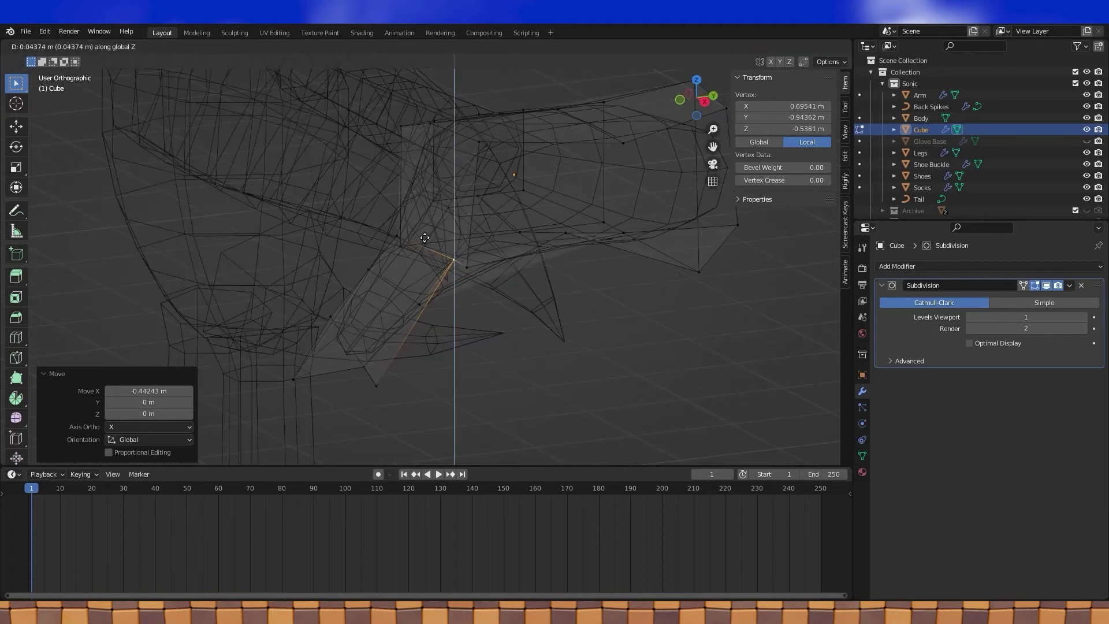
left_click(414, 233)
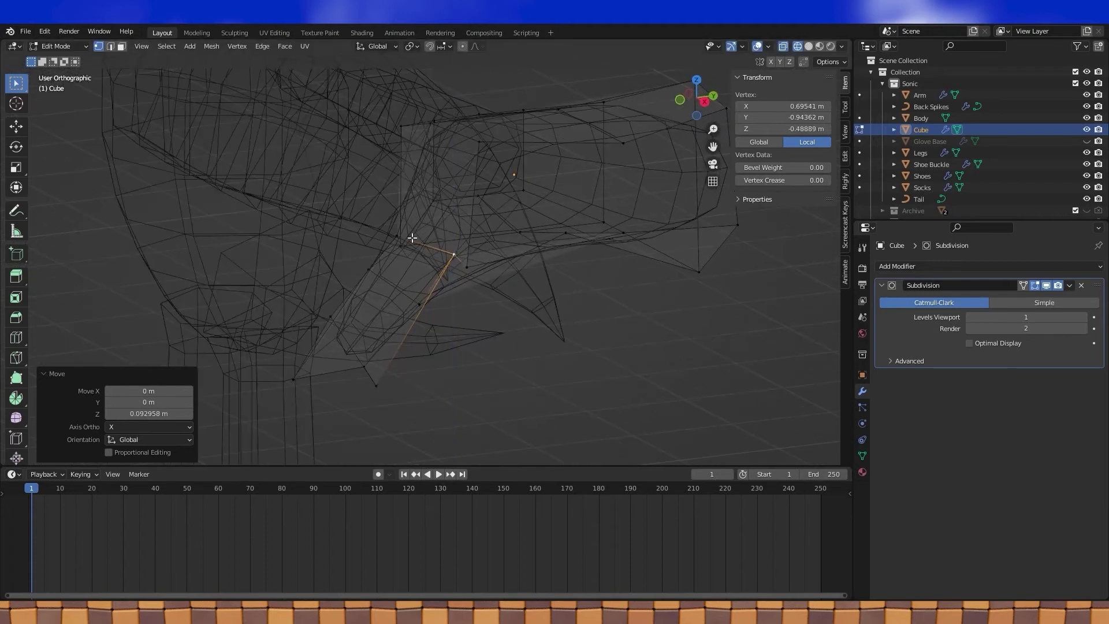
Step: Check the shape in solid shading, then cut a new edge loop around the thumb
key("shift+z")
middle_click_drag(408, 235, 591, 152)
left_click(799, 46)
middle_click_drag(509, 231, 540, 249)
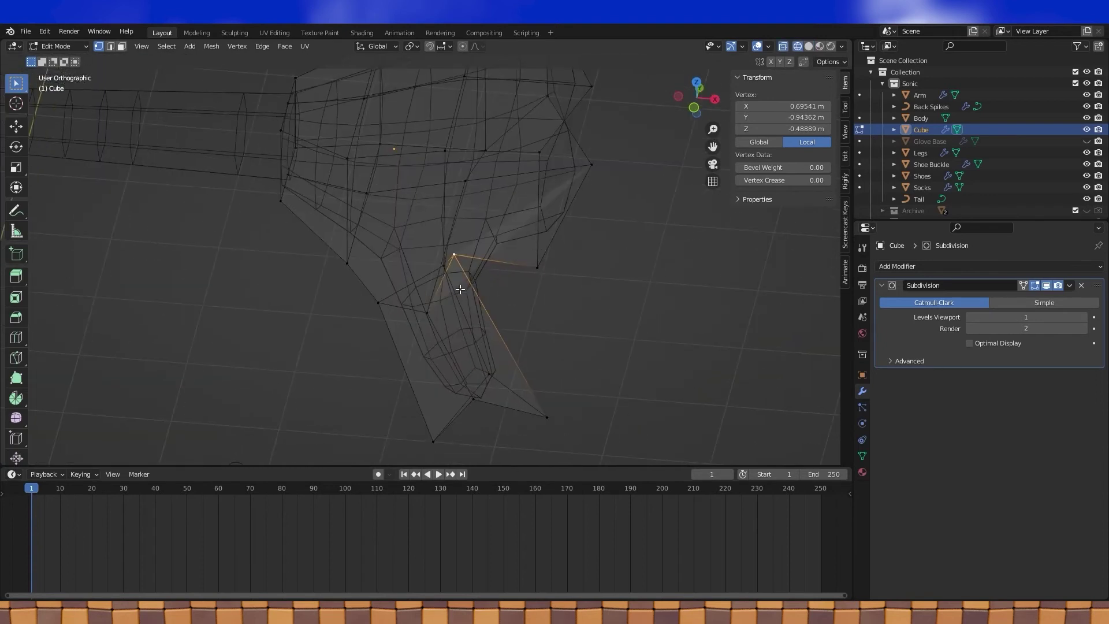
key("ctrl+r")
left_click(449, 306)
Step: Keep the new thumb loop centred and scale it up by 1.313
right_click(460, 309)
mouse_move(460, 309)
middle_mouse_down()
mouse_move(573, 288)
mouse_move(478, 304)
mouse_move(478, 316)
middle_mouse_up()
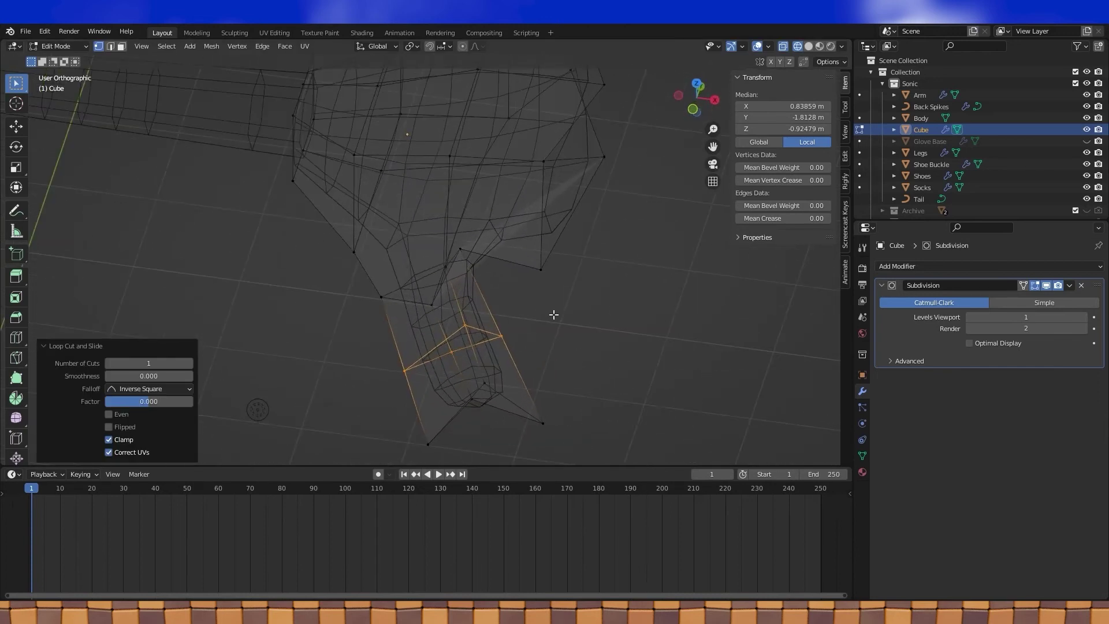
key("s")
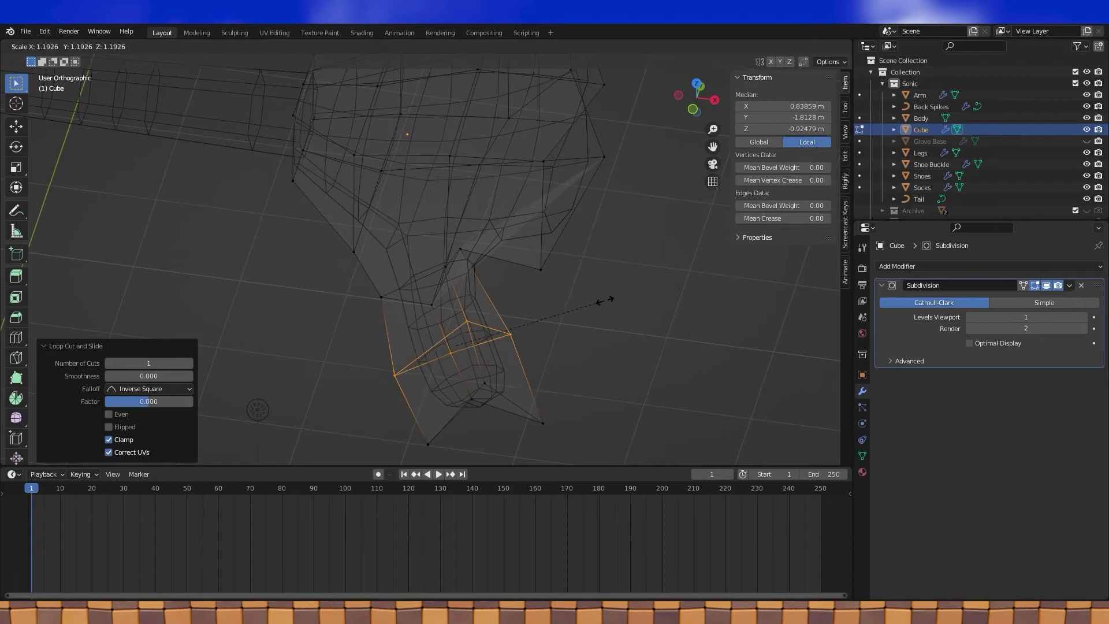
left_click(620, 294)
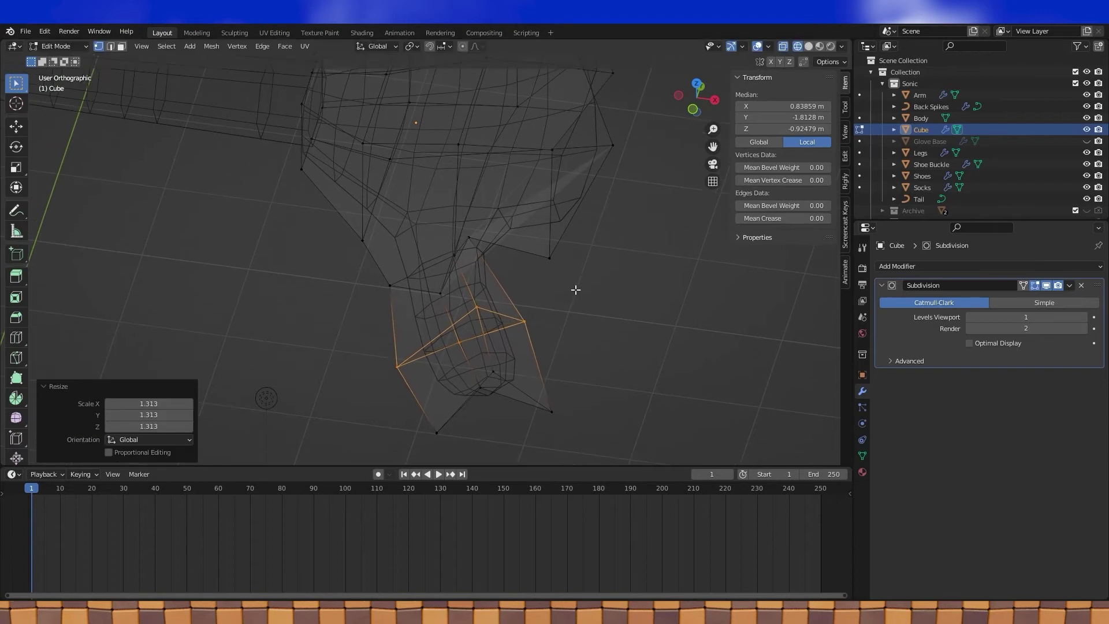
middle_click_drag(576, 289, 545, 279)
Step: Check the whole glove in Object Mode, then back in Edit Mode select the thumb tip's bottom edge
key("Tab")
scroll(555, 312, "down", 2)
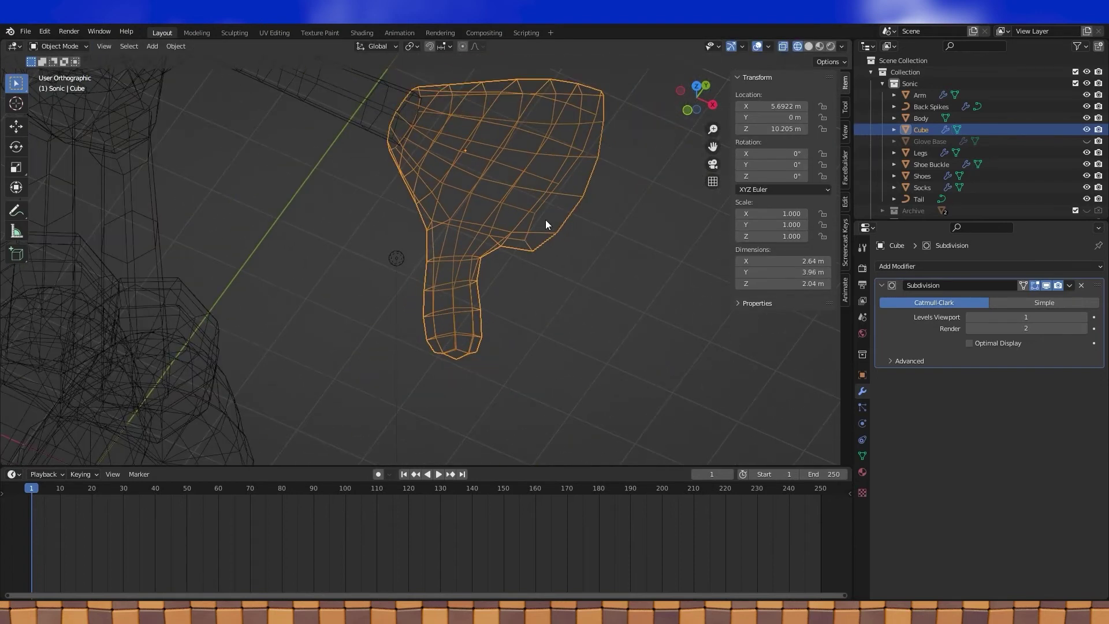
key("Tab")
scroll(577, 223, "down", 3)
middle_click_drag(607, 241, 542, 215)
left_click(458, 309)
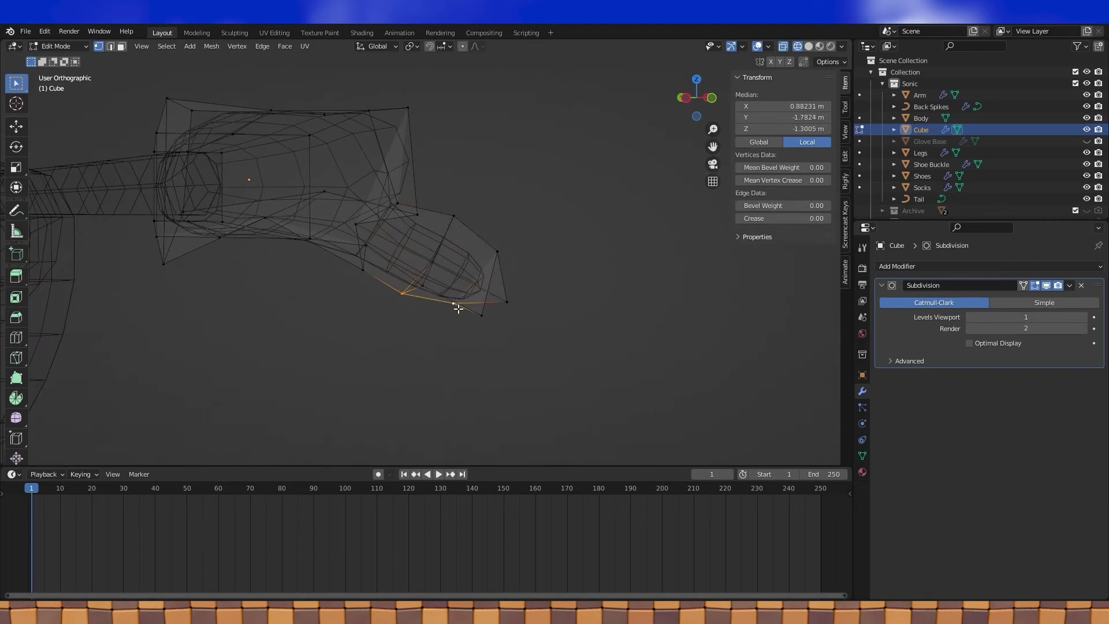
Step: In solid shading, lower the thumb's bottom edge along Z
left_click(809, 46)
middle_click_drag(572, 202, 545, 189)
key("g")
key("z")
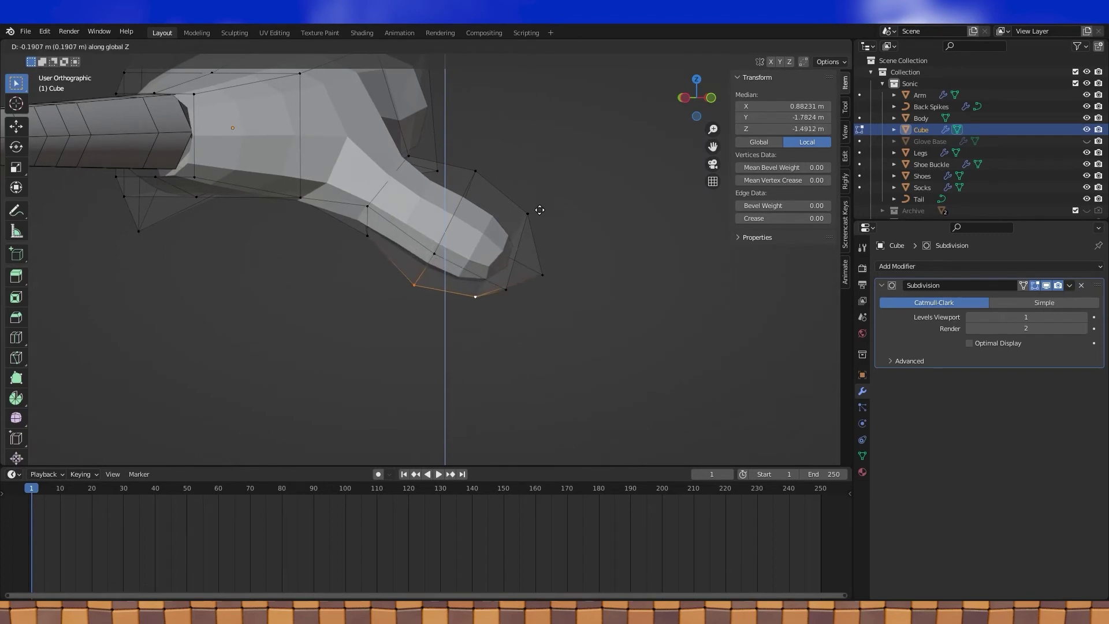
left_click(540, 206)
scroll(564, 208, "down", 4)
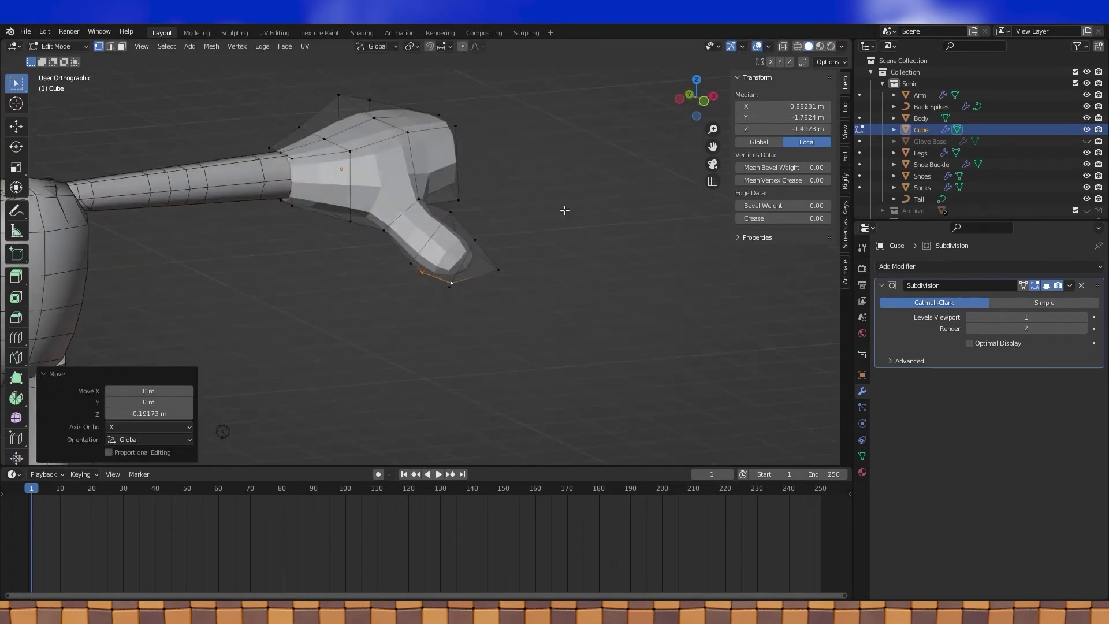
Step: Move one glove vertex -0.216 m on Y and 0.243 m on Z, then return to Object Mode
middle_click_drag(565, 208, 546, 274)
left_click(539, 275)
scroll(546, 274, "up", 3)
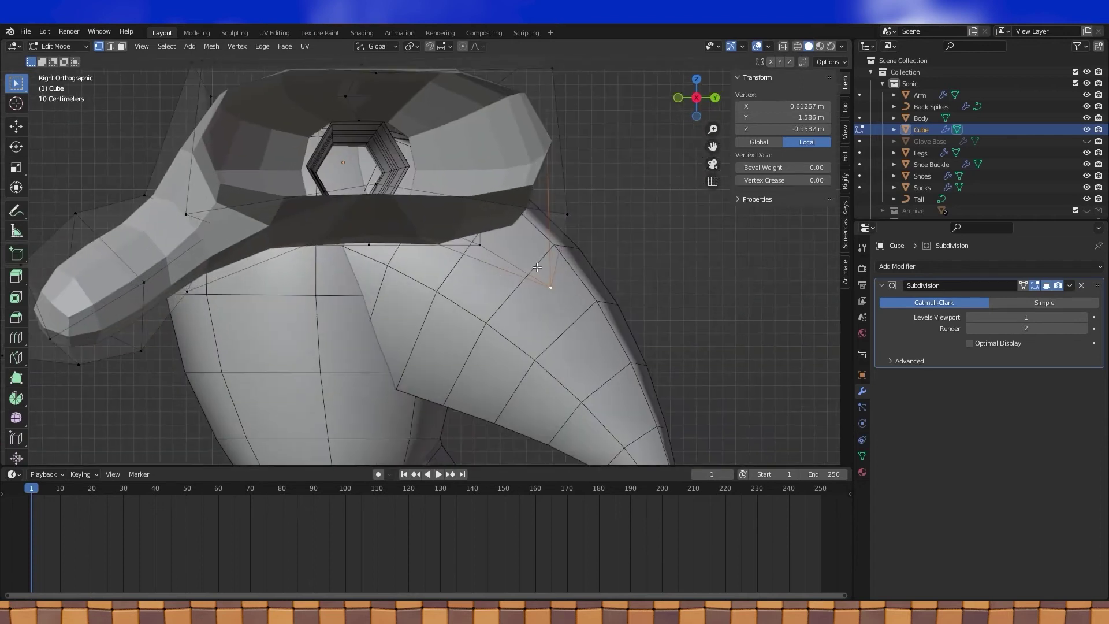
scroll(609, 265, "up", 1)
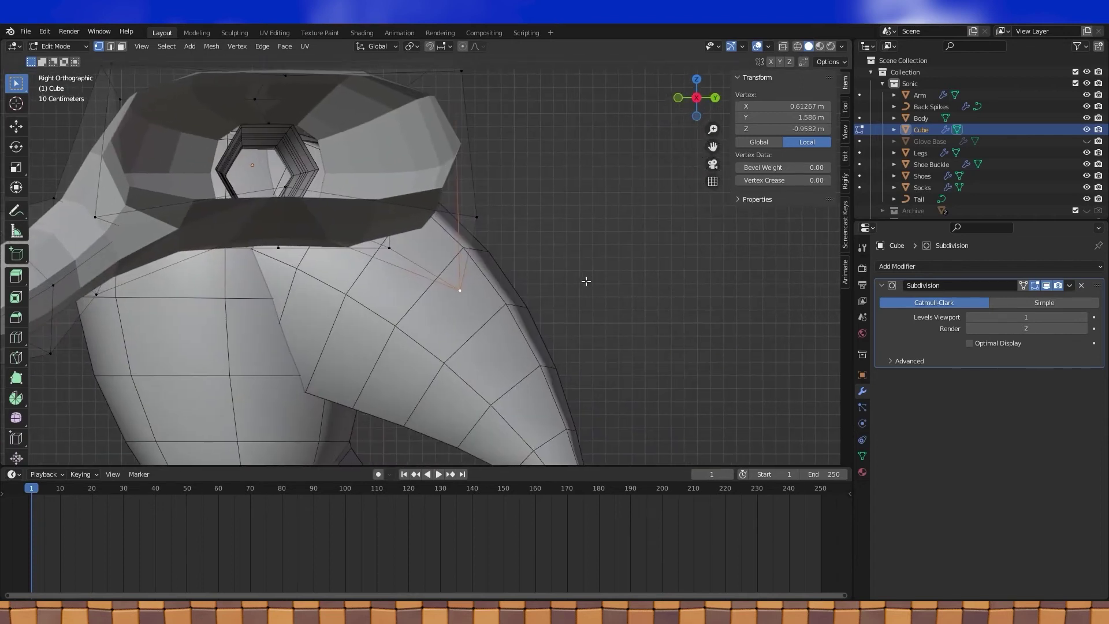
left_click(798, 46)
middle_click_drag(543, 186, 576, 191, "shift")
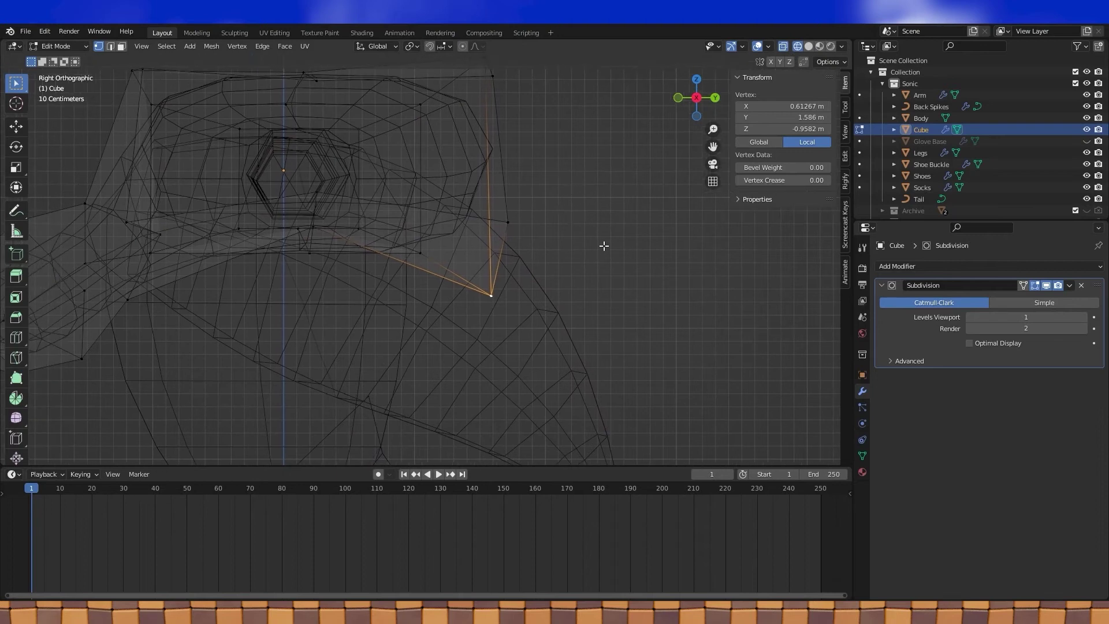
key("g")
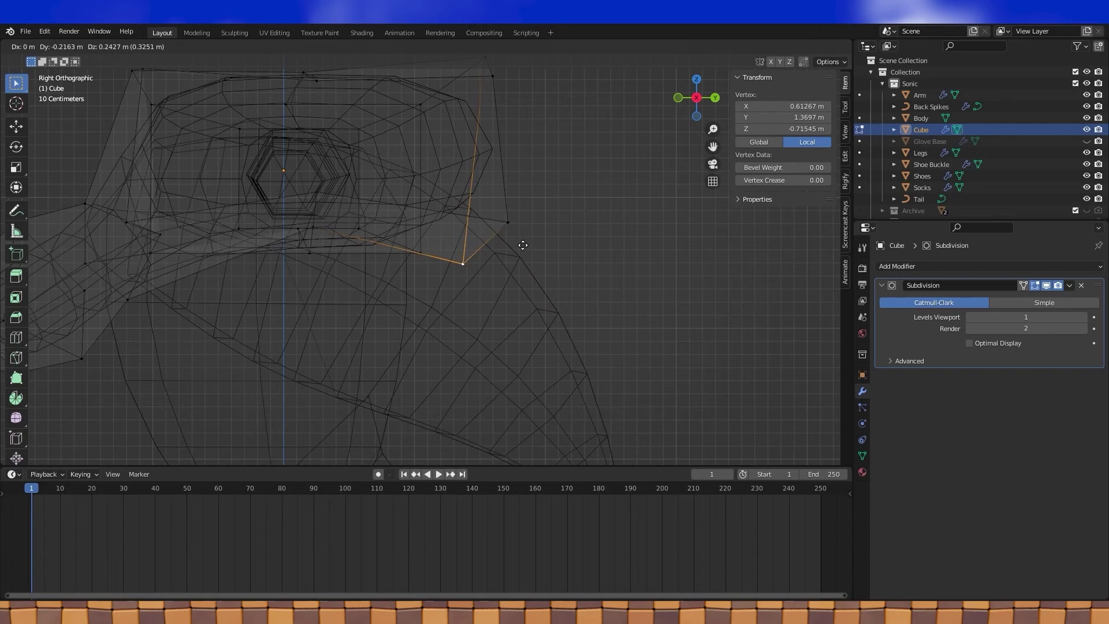
left_click(523, 245)
left_click(809, 46)
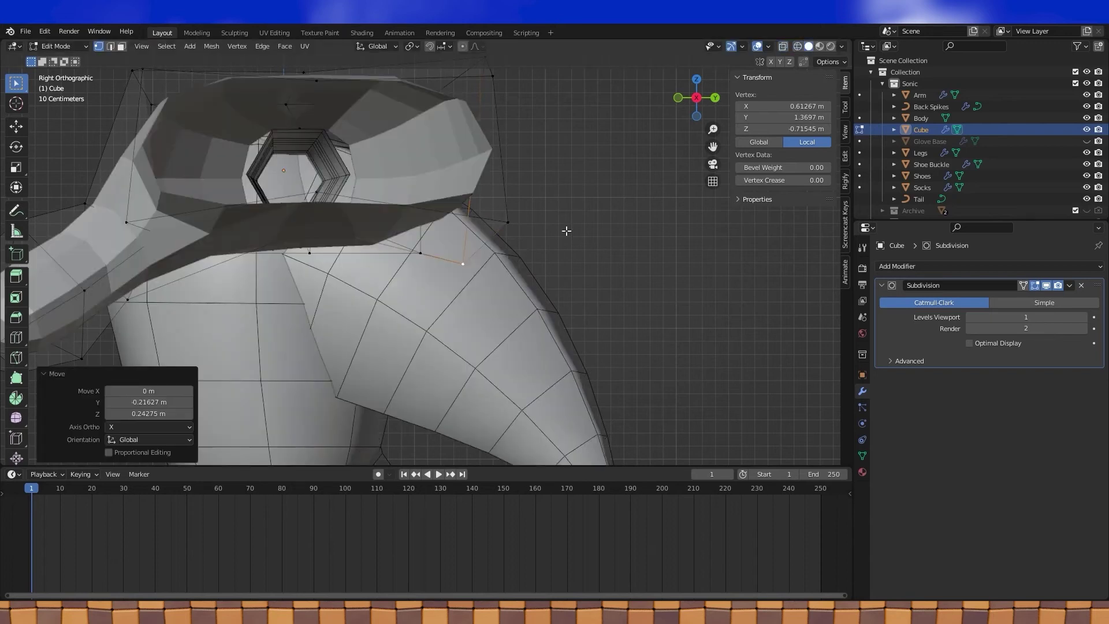
mouse_move(567, 231)
middle_mouse_down()
mouse_move(609, 250)
mouse_move(537, 239)
middle_mouse_up()
key("Tab")
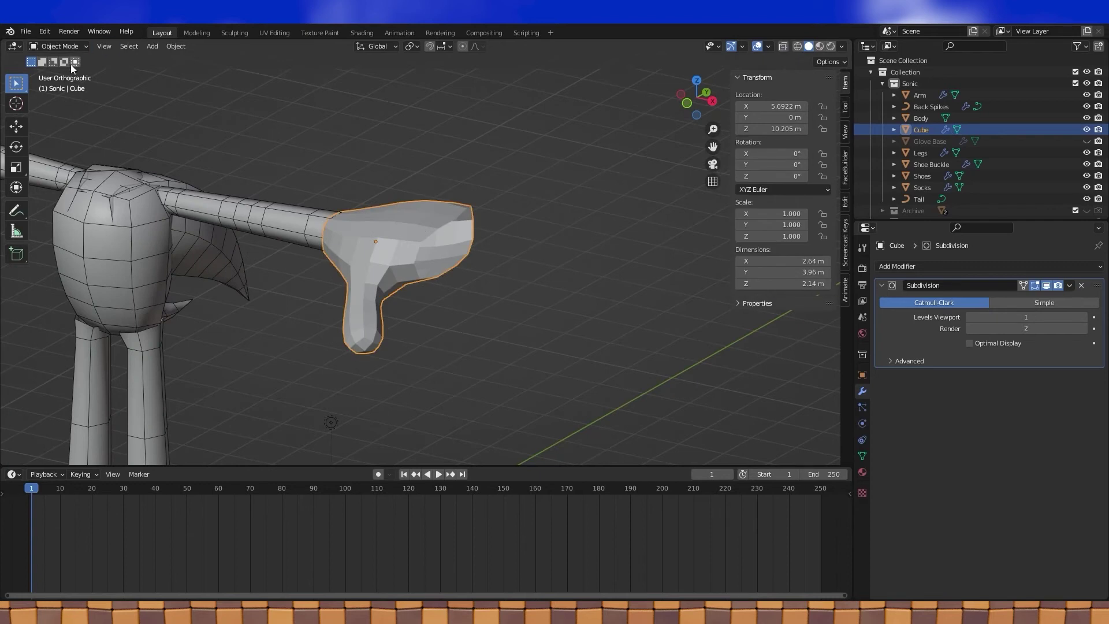
Step: Save the blend file via File > Save
left_click(25, 32)
left_click(34, 109)
middle_click_drag(456, 228, 470, 220)
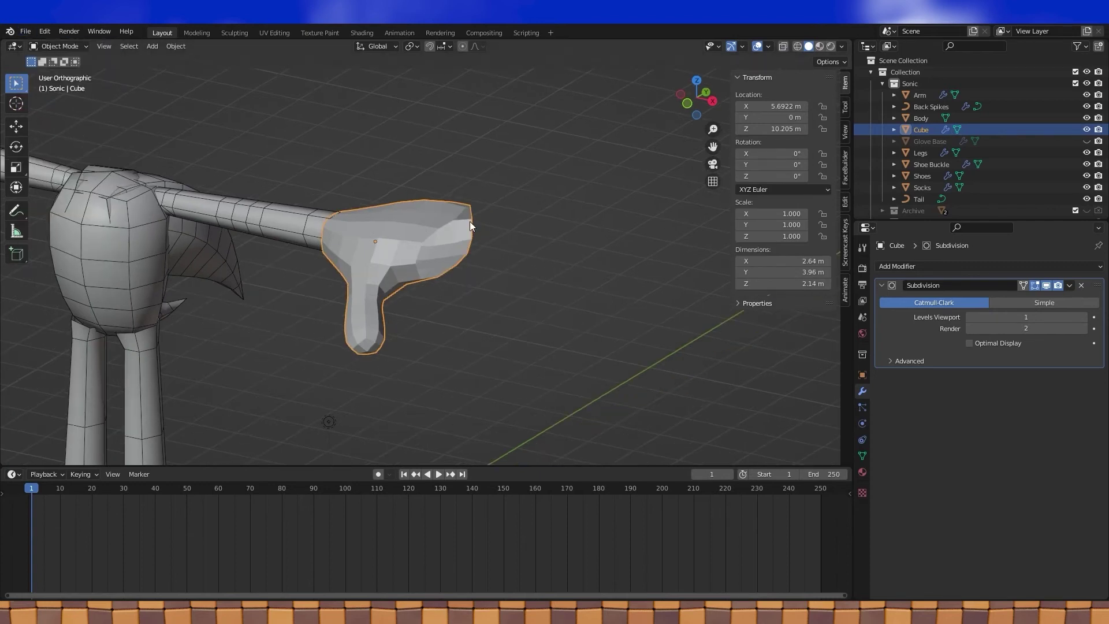
Step: Rename the Cube object to 'Hand' in the Outliner
double_click(934, 130)
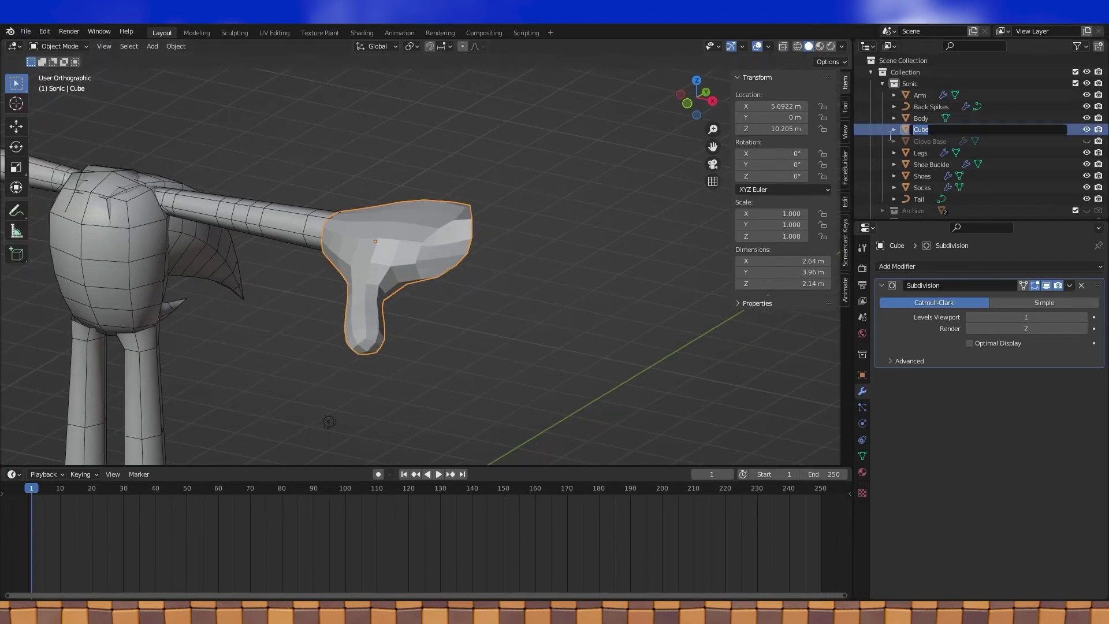
type("Hand")
key("Return")
middle_click_drag(376, 300, 514, 259)
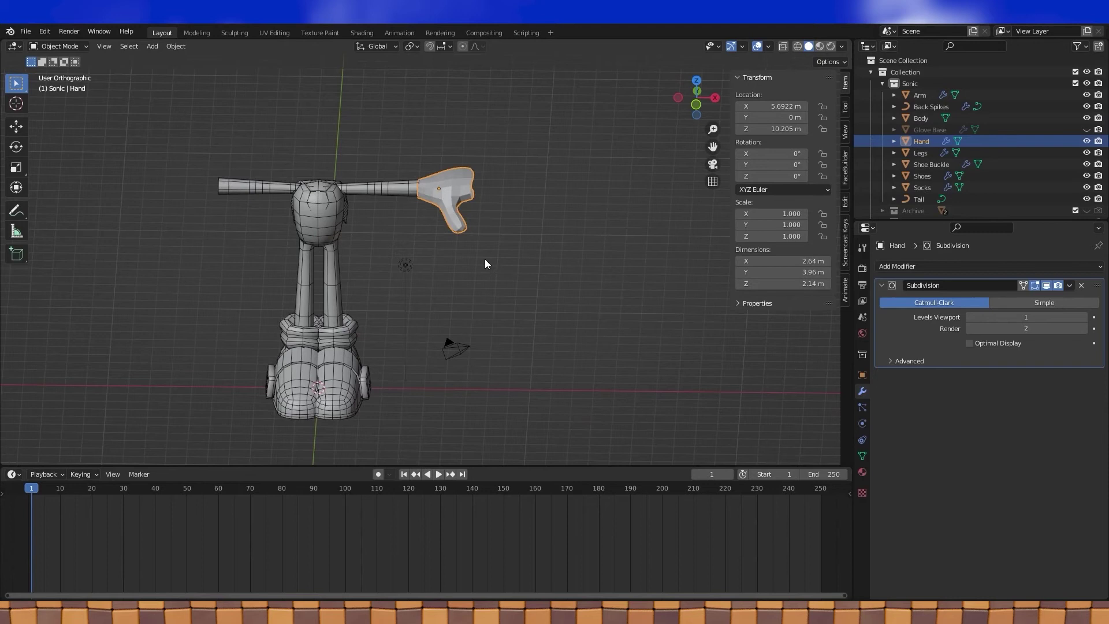
key("shift+a")
Step: Add a 2 m plane and rotate its mesh 90° in Front view so it stands upright
mouse_move(485, 260)
left_click(527, 259)
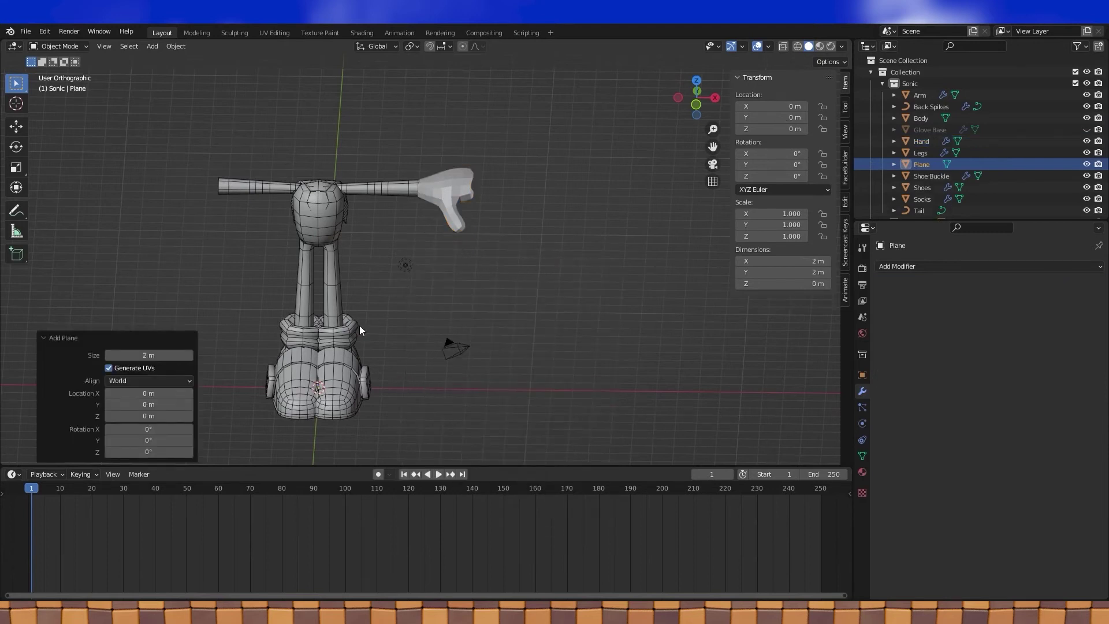
key("KP_1")
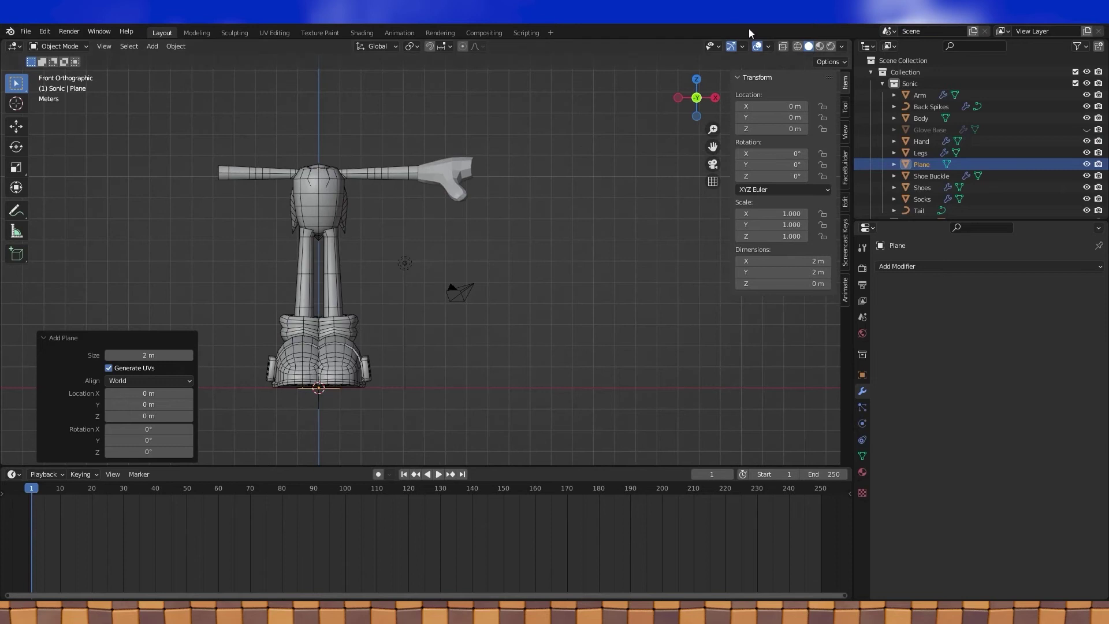
left_click(798, 46)
key("Tab")
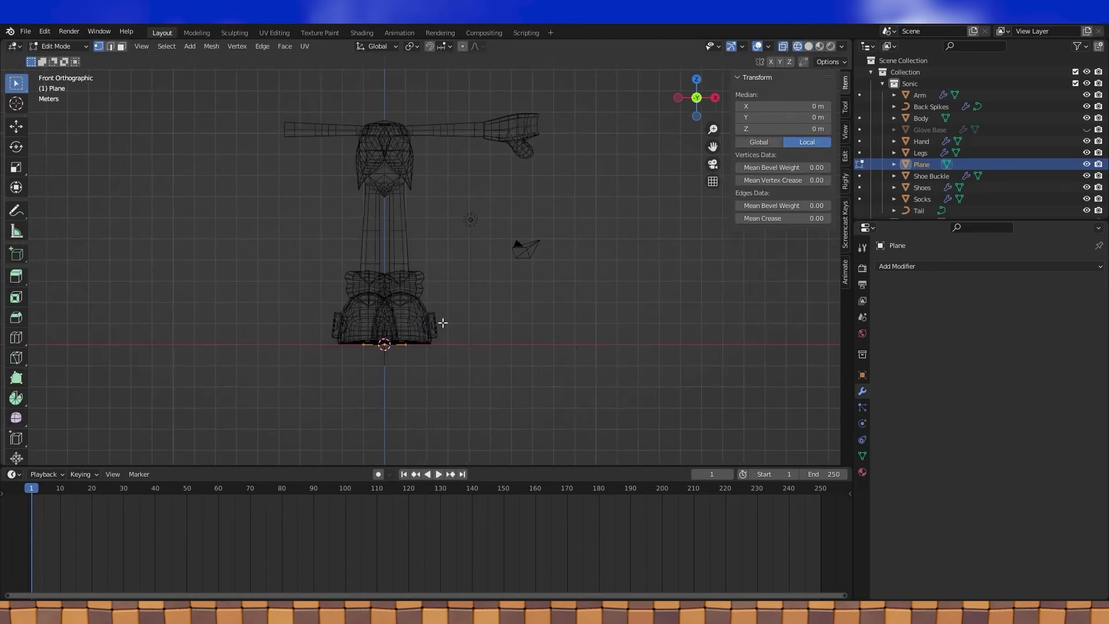
key("r")
left_click(442, 322)
key("Tab")
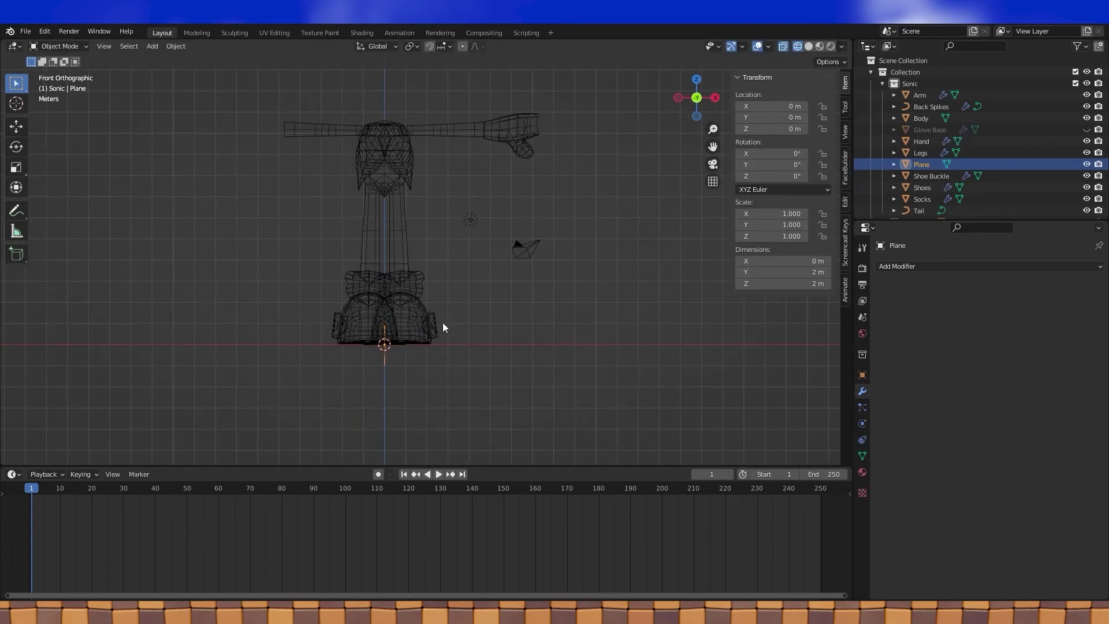
scroll(491, 315, "up", 1)
middle_click_drag(491, 316, 418, 370, "shift")
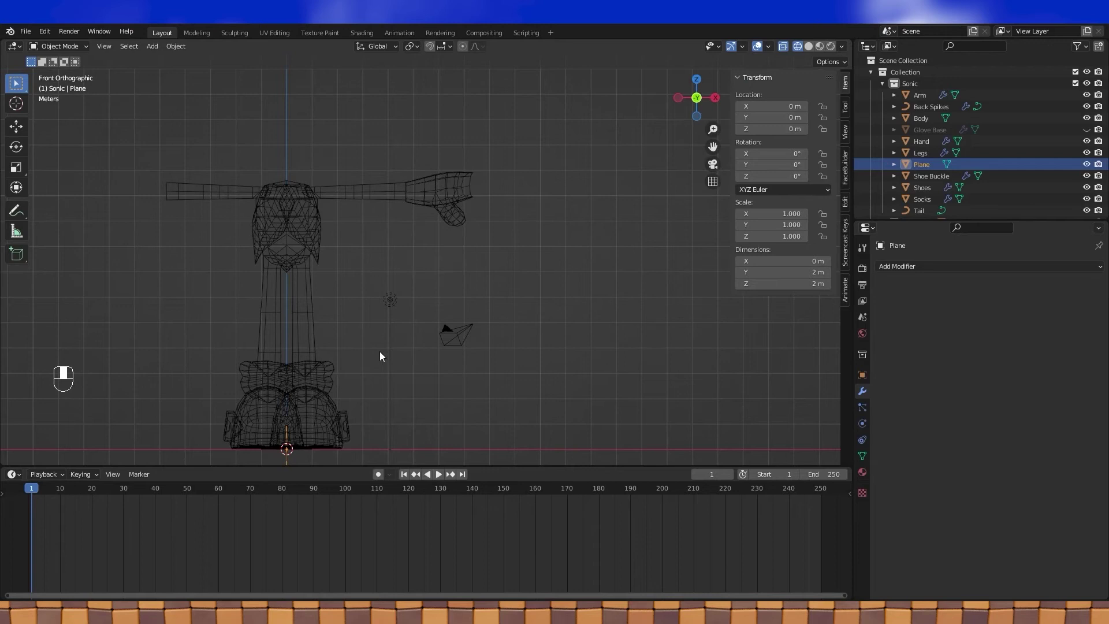
Step: Move the upright plane beside the hand and nudge it into place
middle_click_drag(362, 310, 341, 397, "shift")
key("g")
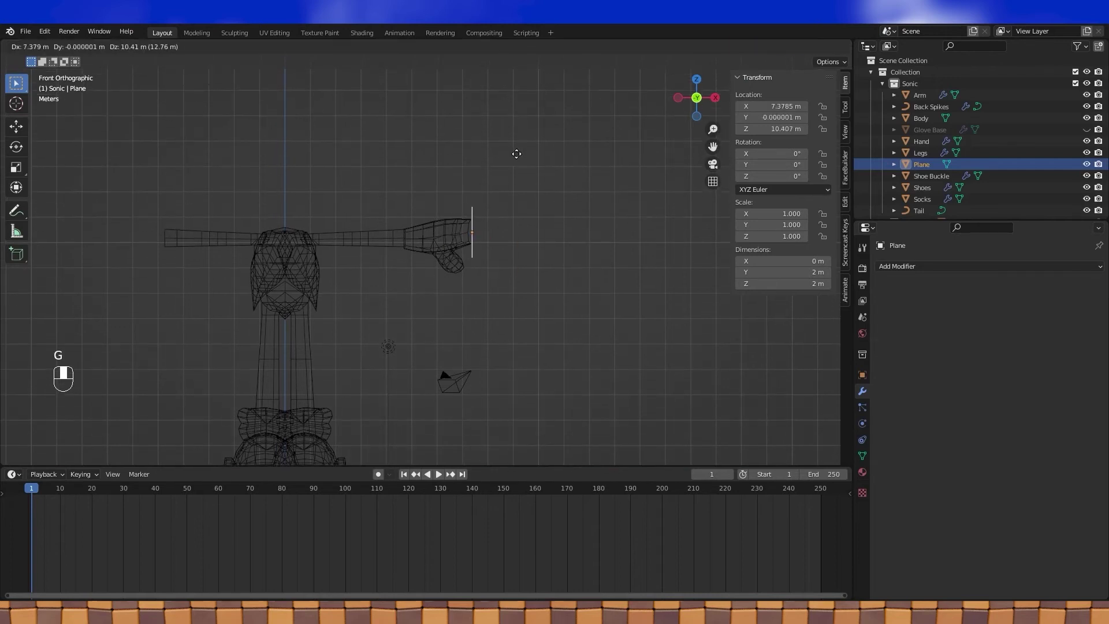
left_click(511, 158)
scroll(462, 228, "up", 3)
middle_click_drag(462, 228, 509, 165, "shift")
scroll(532, 195, "up", 1)
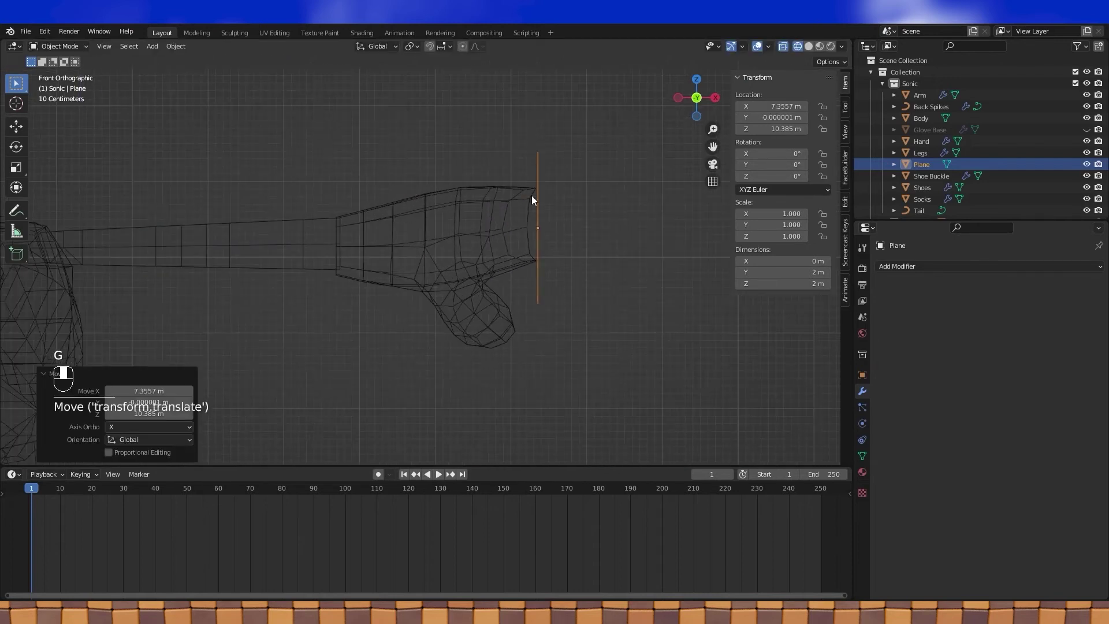
scroll(520, 225, "up", 2)
middle_click_drag(532, 243, 493, 250, "shift")
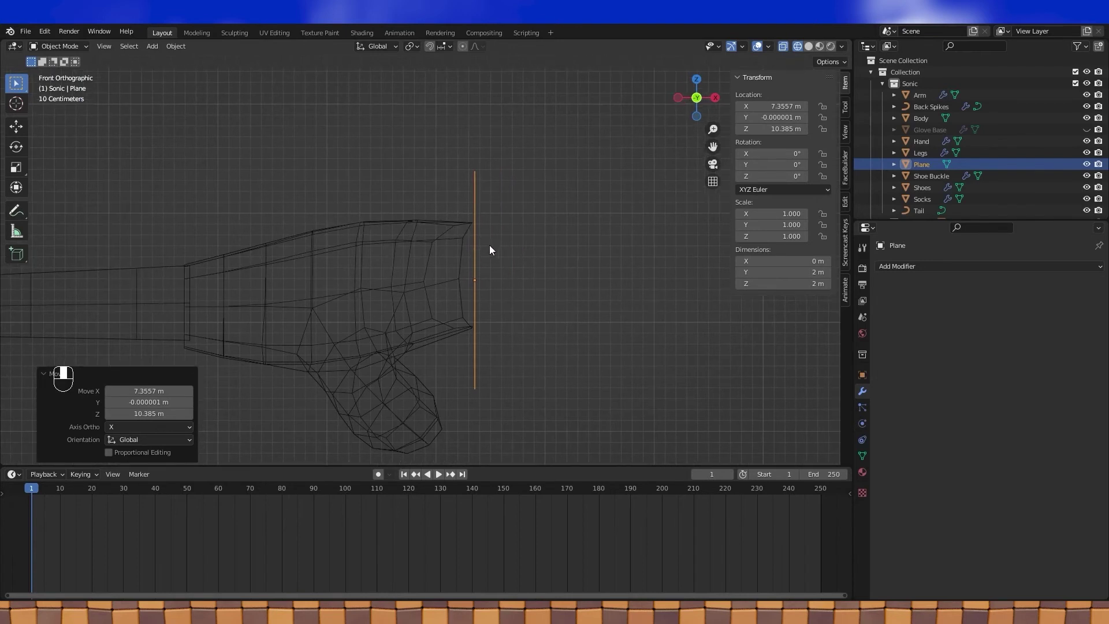
key("g")
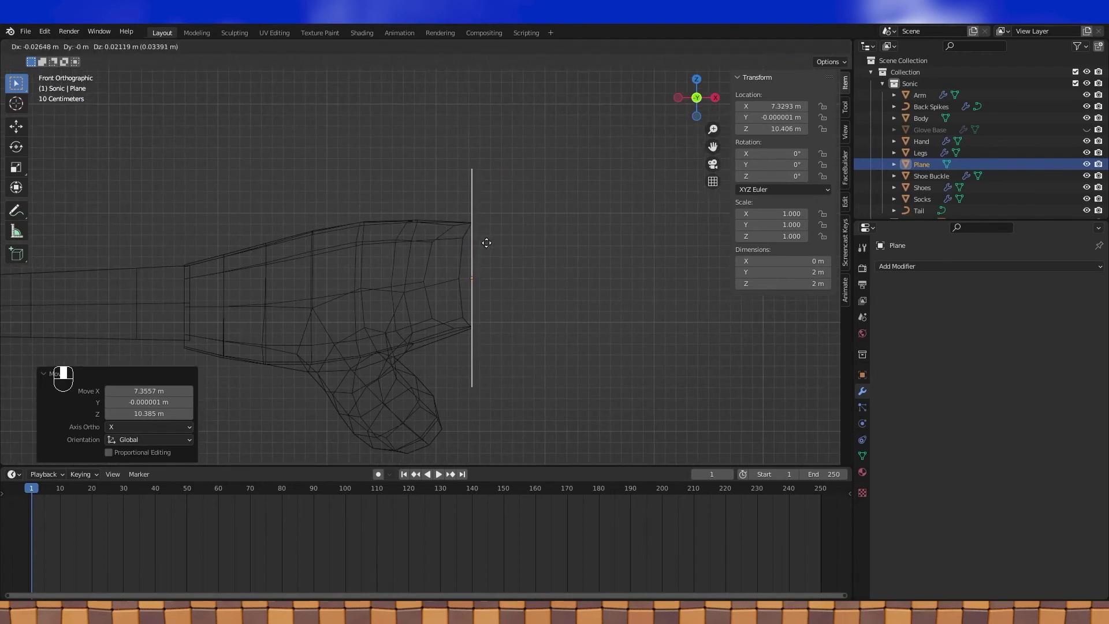
left_click(486, 242)
Step: Slide the plane along X against the glove's edge
key("g")
key("x")
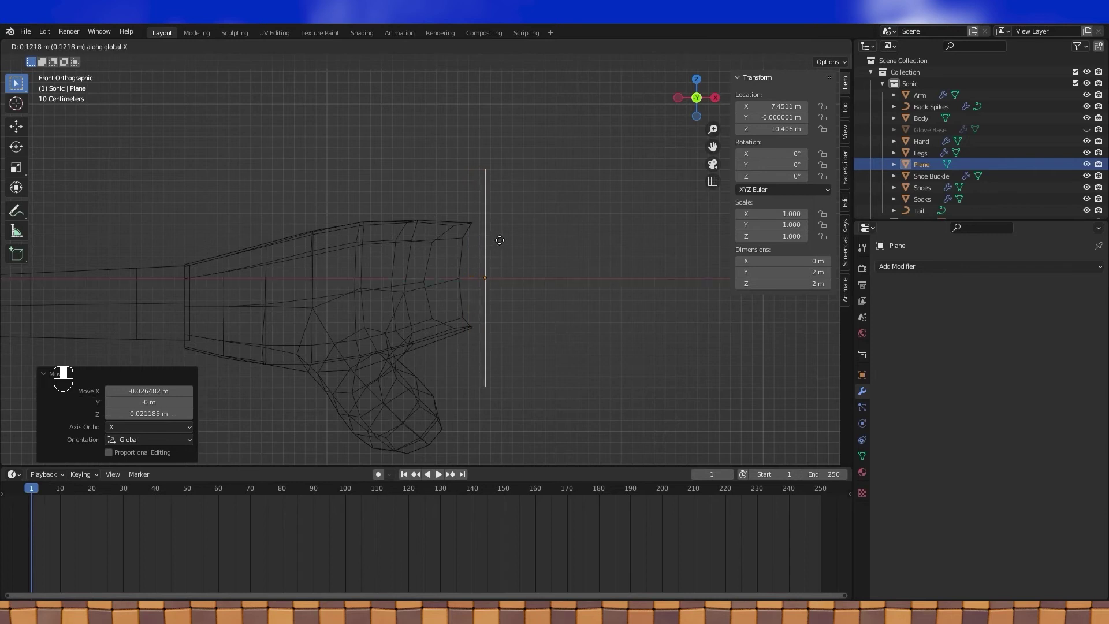
left_click(500, 240)
scroll(446, 217, "down", 2)
mouse_move(446, 216)
middle_mouse_down()
mouse_move(541, 315)
mouse_move(521, 296)
mouse_move(532, 257)
mouse_move(555, 249)
mouse_move(499, 279)
mouse_move(547, 225)
mouse_move(385, 207)
mouse_move(399, 200)
middle_mouse_up()
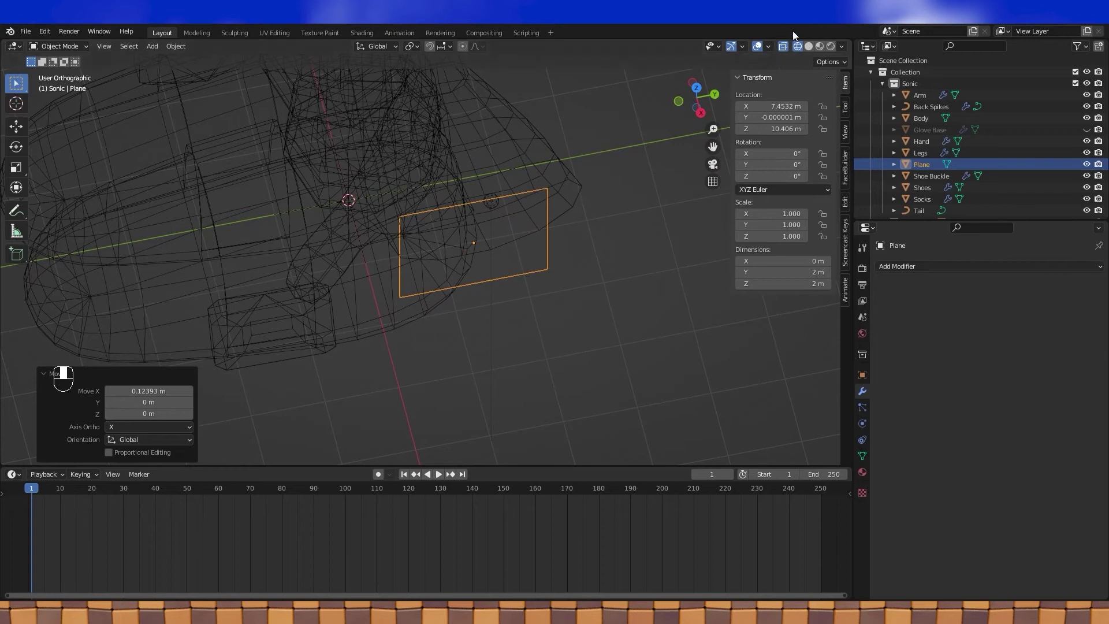
Step: In solid shading, slide the plane -0.73438 m along Y to the hand's tip, then enter Edit Mode
left_click(809, 46)
mouse_move(664, 133)
middle_mouse_down()
mouse_move(609, 154)
mouse_move(547, 209)
middle_mouse_up()
key("g")
key("y")
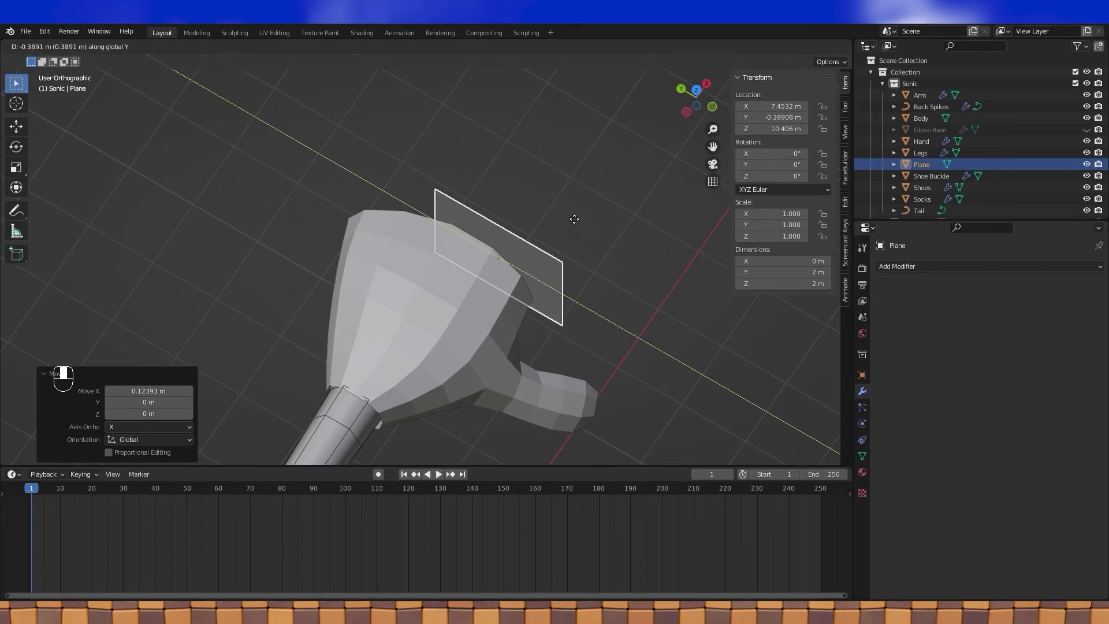
key("shift")
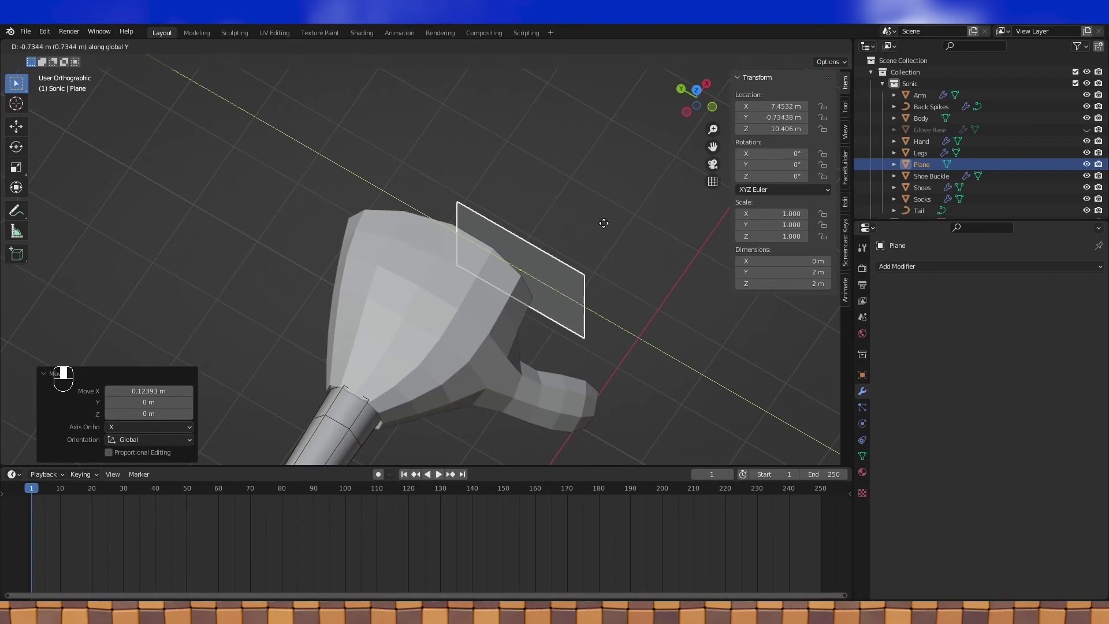
left_click(604, 223)
middle_click_drag(645, 231, 606, 199)
key("Tab")
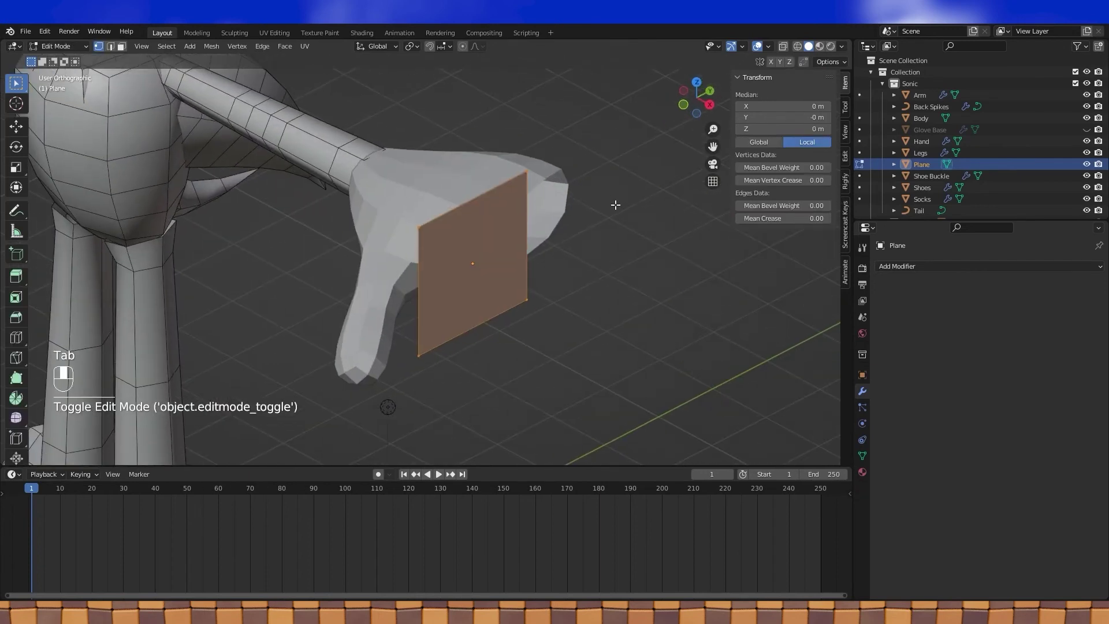
Step: Scale the plane down to 0.426 of its size
key("s")
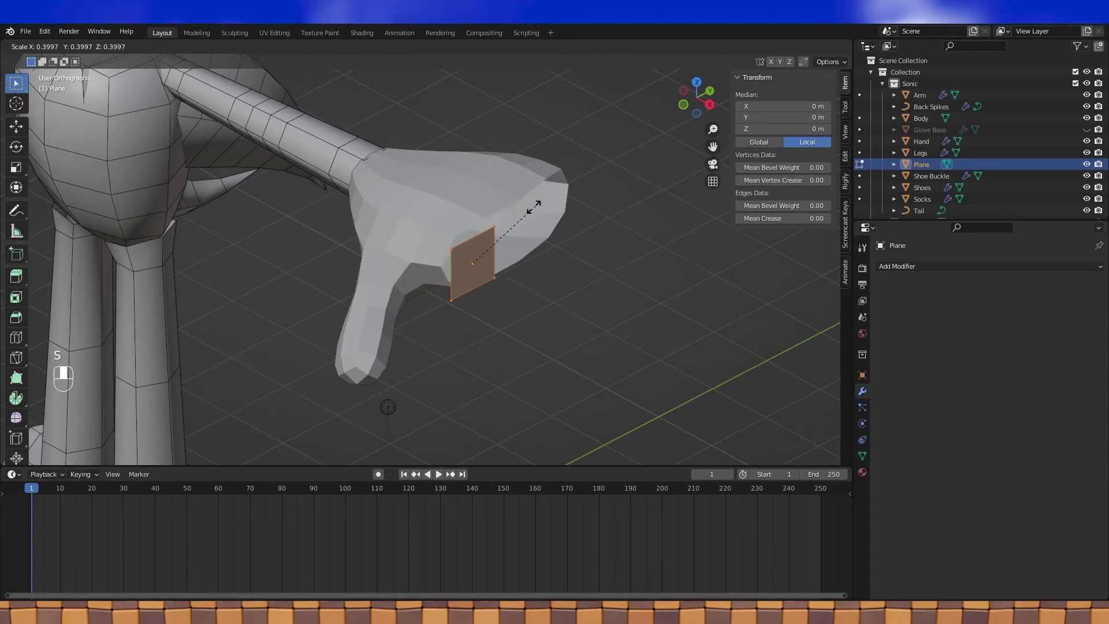
key("shift")
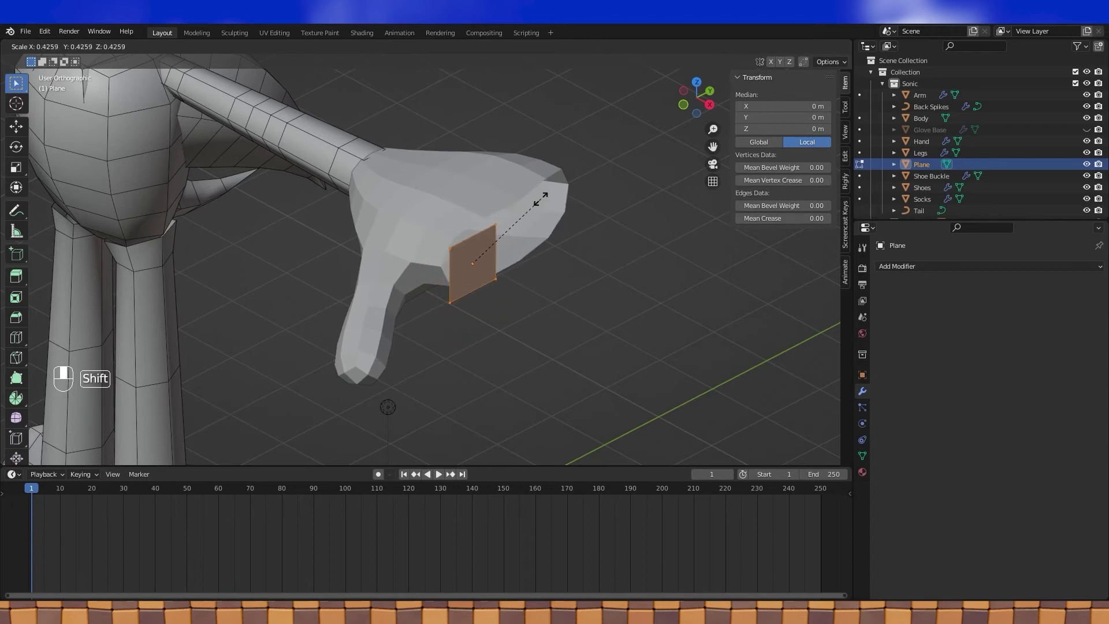
left_click(541, 199)
middle_click_drag(541, 199, 512, 244)
Step: Narrow the plane to 0.793 along Y
key("s")
key("y")
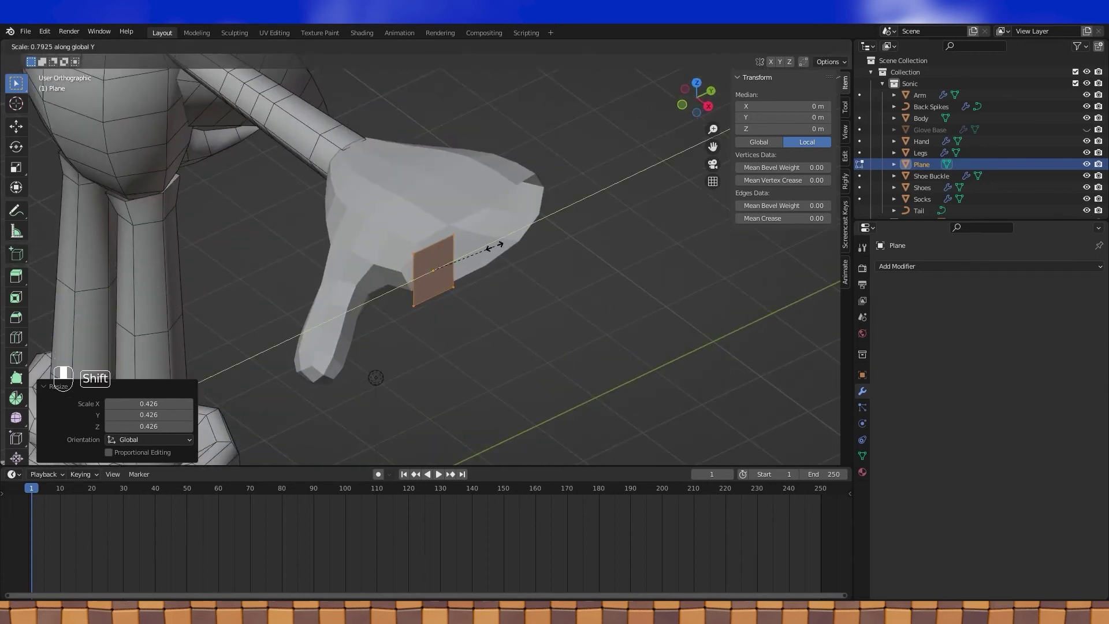
left_click(492, 247)
middle_click_drag(492, 247, 480, 252)
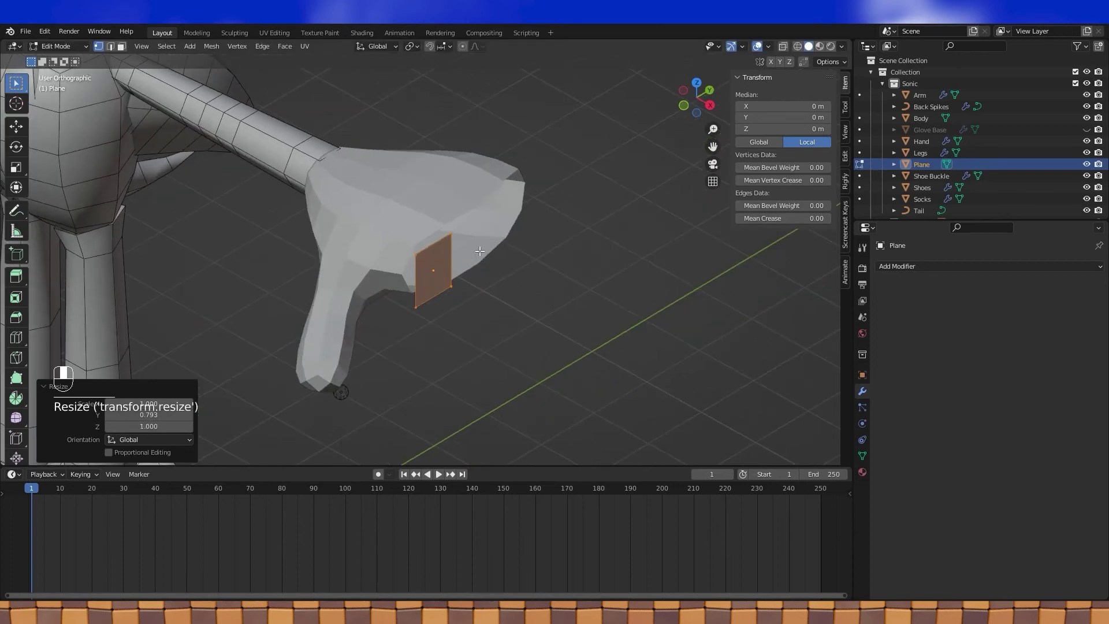
Step: Extrude the plane 1.9578 m along X into a finger block
key("KP_1")
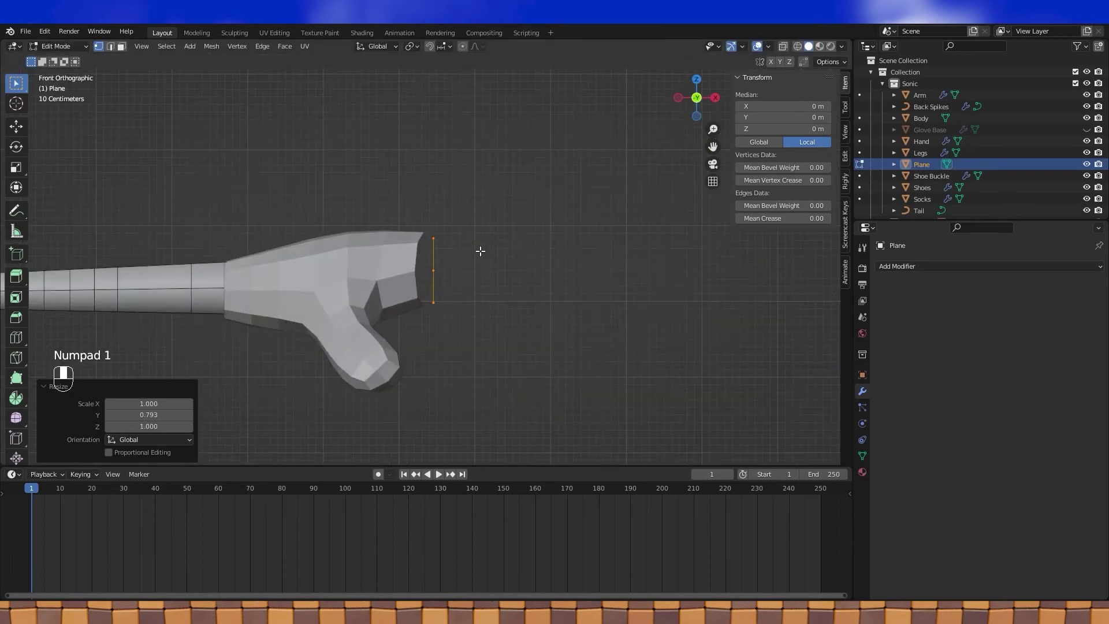
middle_click_drag(447, 251, 401, 248, "shift")
key("e")
key("g")
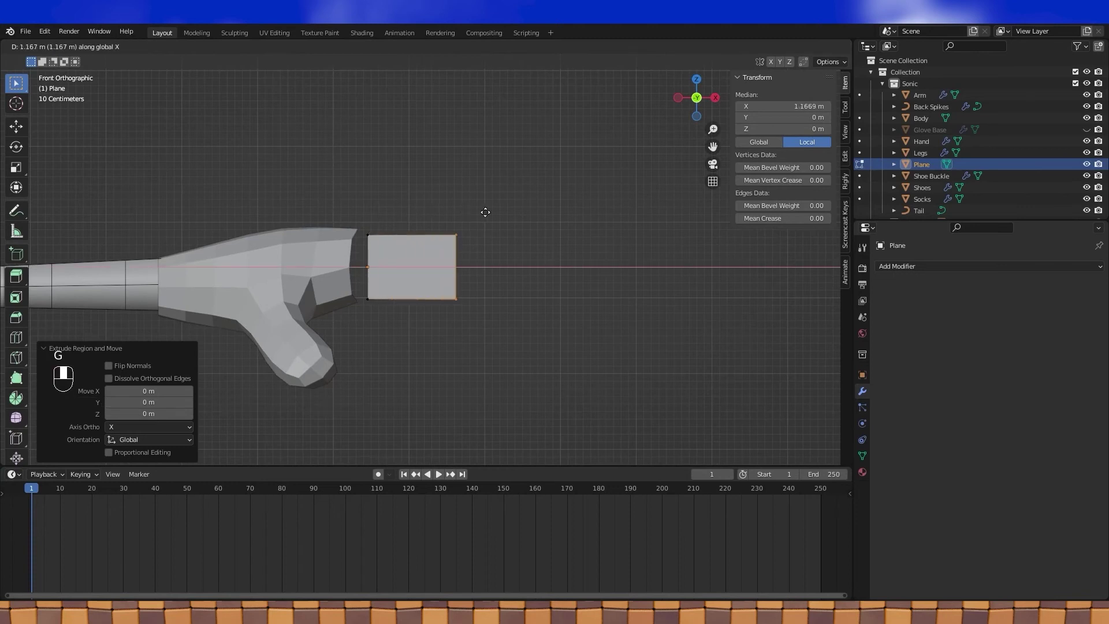
left_click(546, 201)
middle_click_drag(506, 187, 525, 176, "shift")
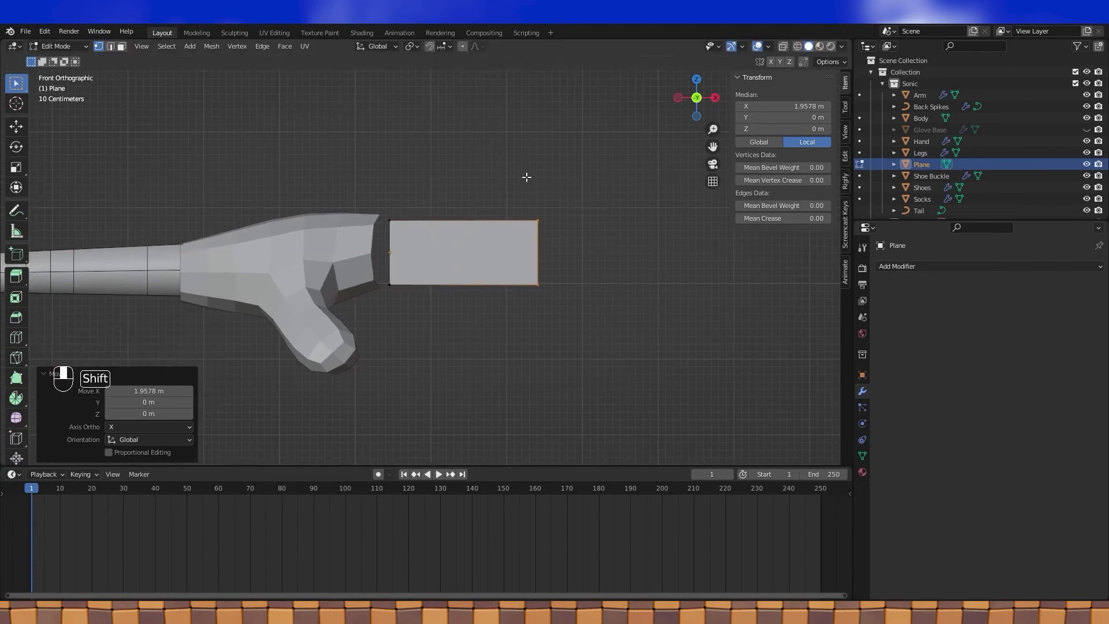
Step: Add two loop cuts across the finger block
key("ctrl+r")
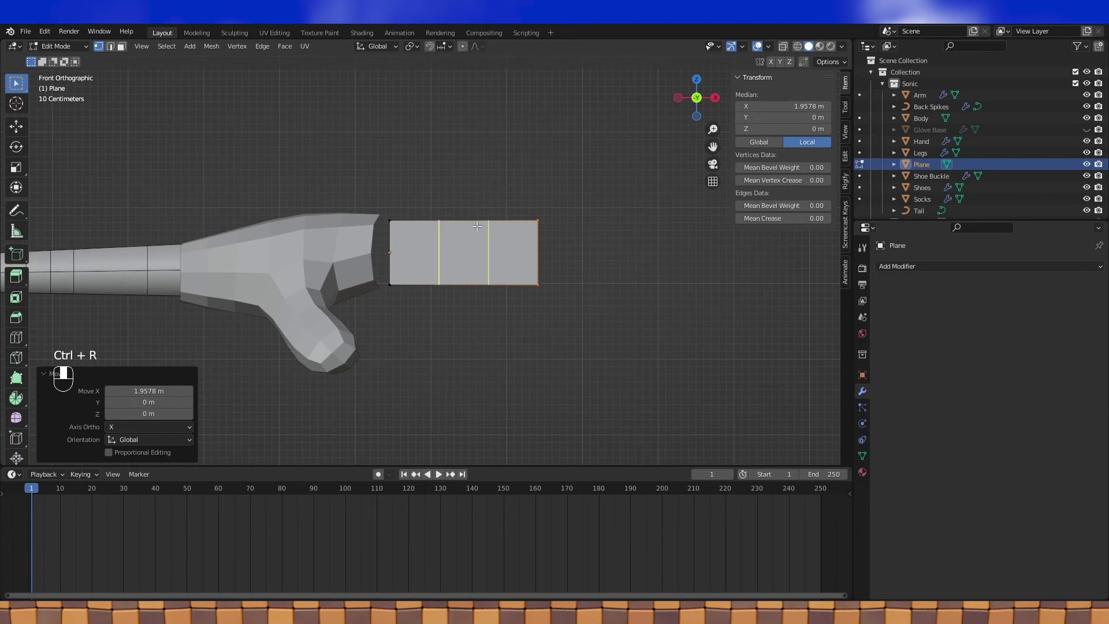
left_click(476, 226)
left_click(476, 226)
scroll(476, 198, "down", 1)
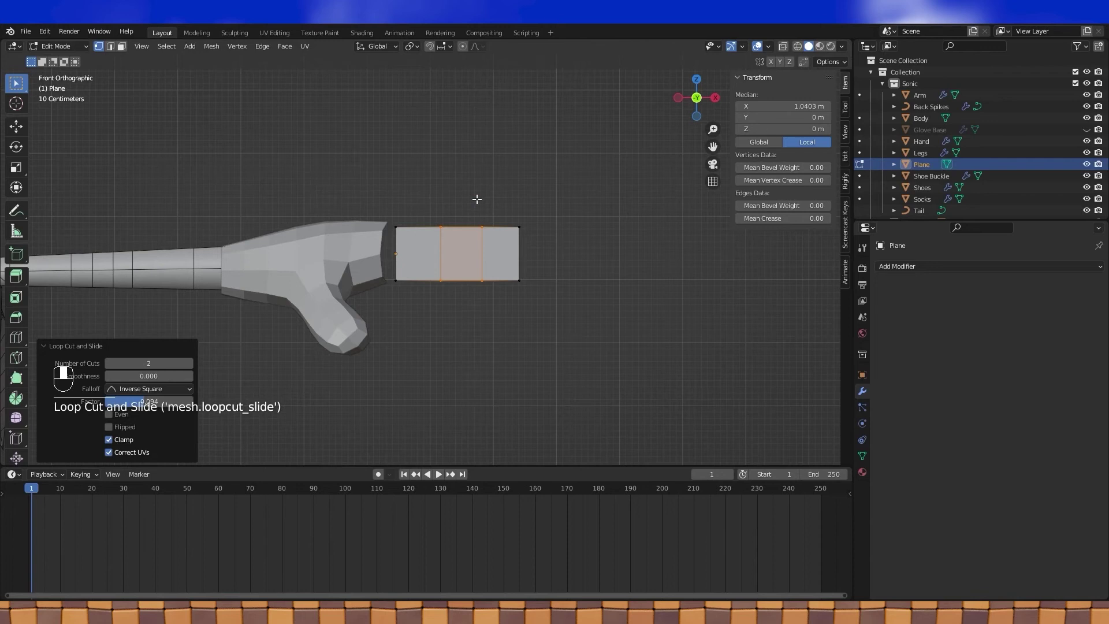
middle_click_drag(466, 193, 296, 156)
Step: Delete the block's end face next to the hand
key("3")
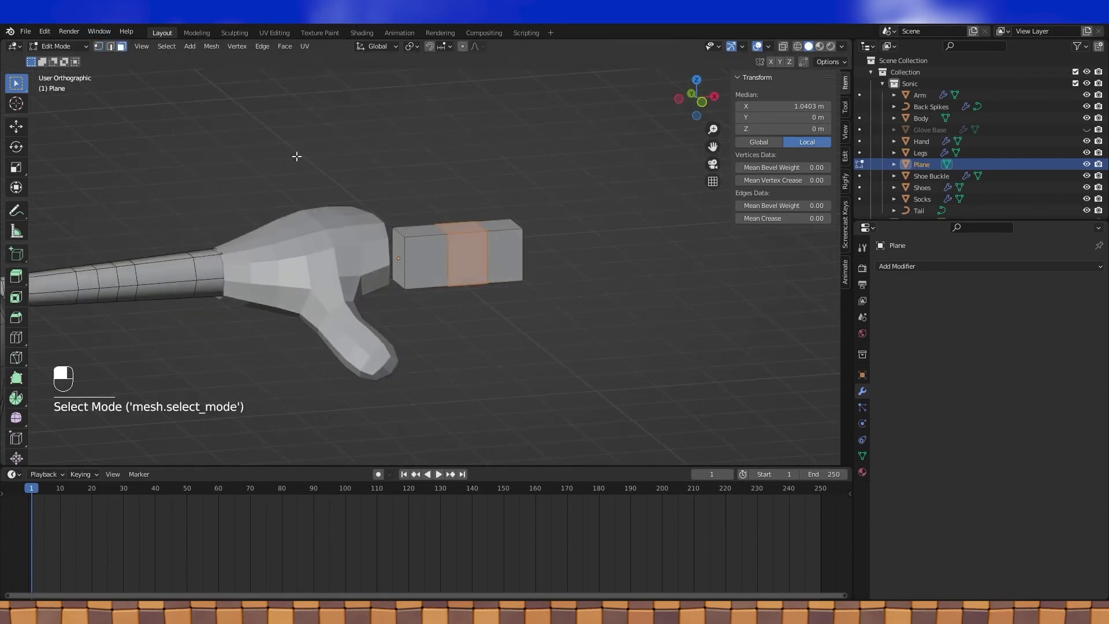
left_click(398, 250)
key("x")
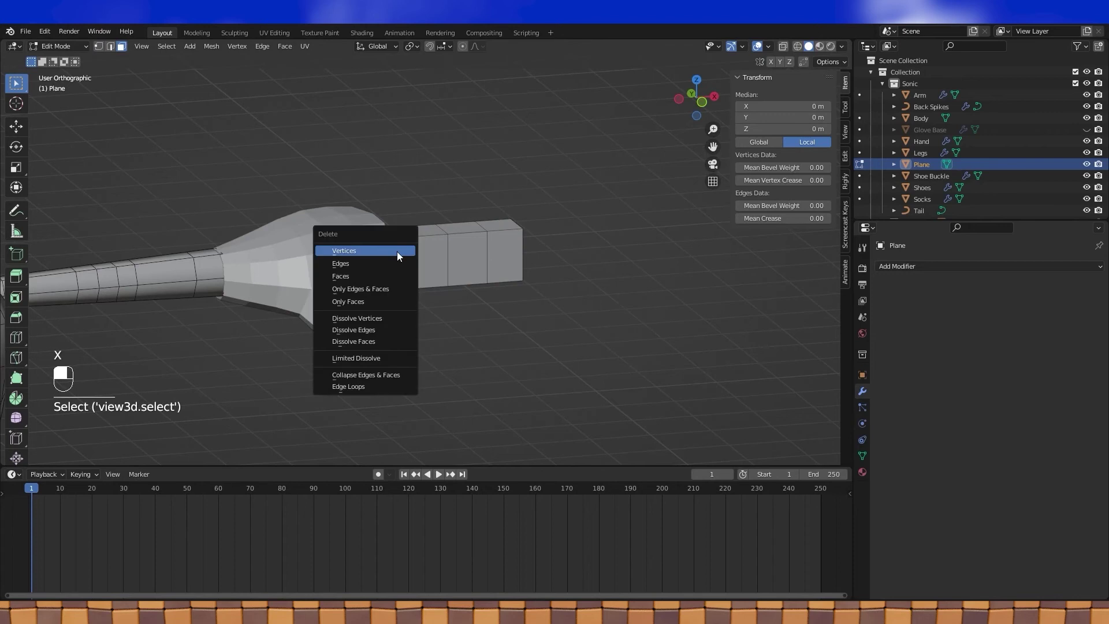
left_click(397, 276)
Step: Add a Subdivision Surface modifier to the finger block
left_click(934, 266)
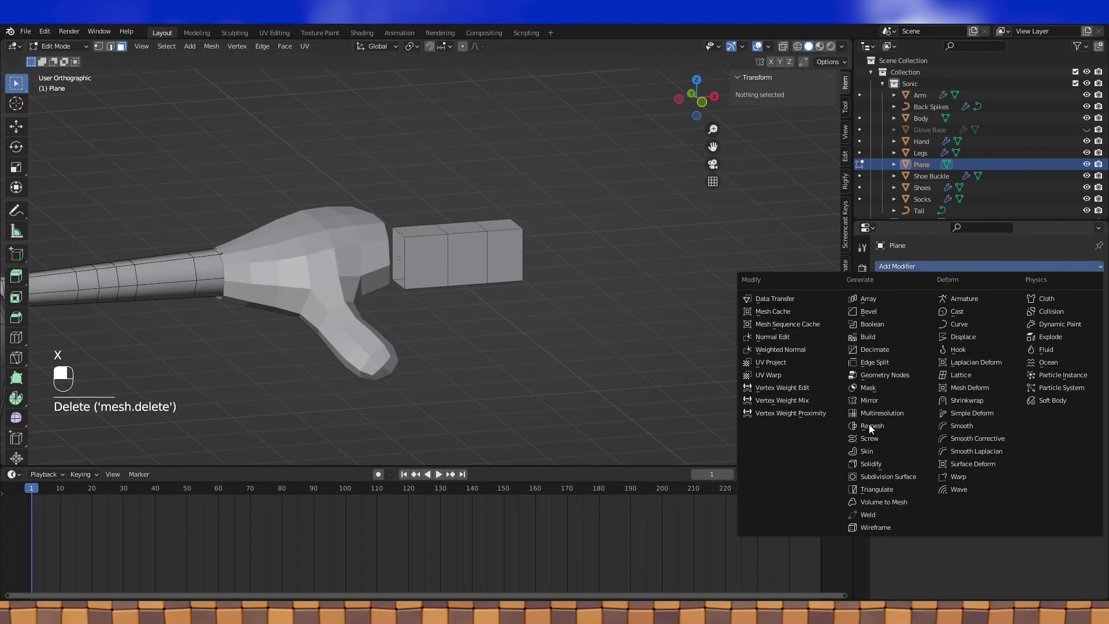
left_click(882, 478)
scroll(651, 272, "up", 3)
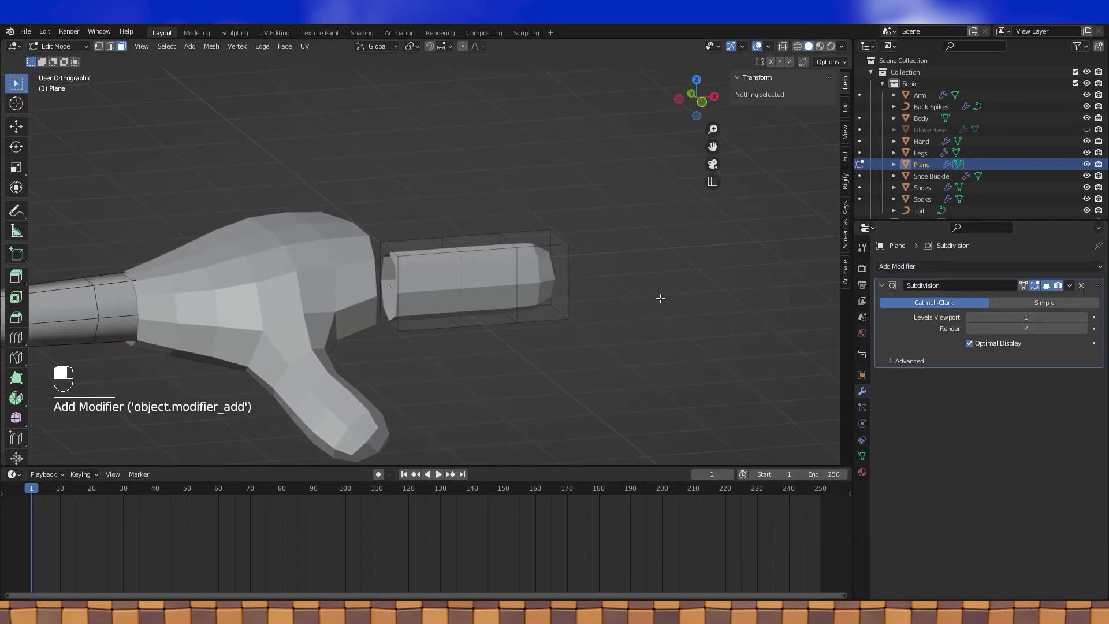
key("KP_1")
Step: In wireframe, select the second segment's lower edge and raise it slightly along Z
left_click(798, 46)
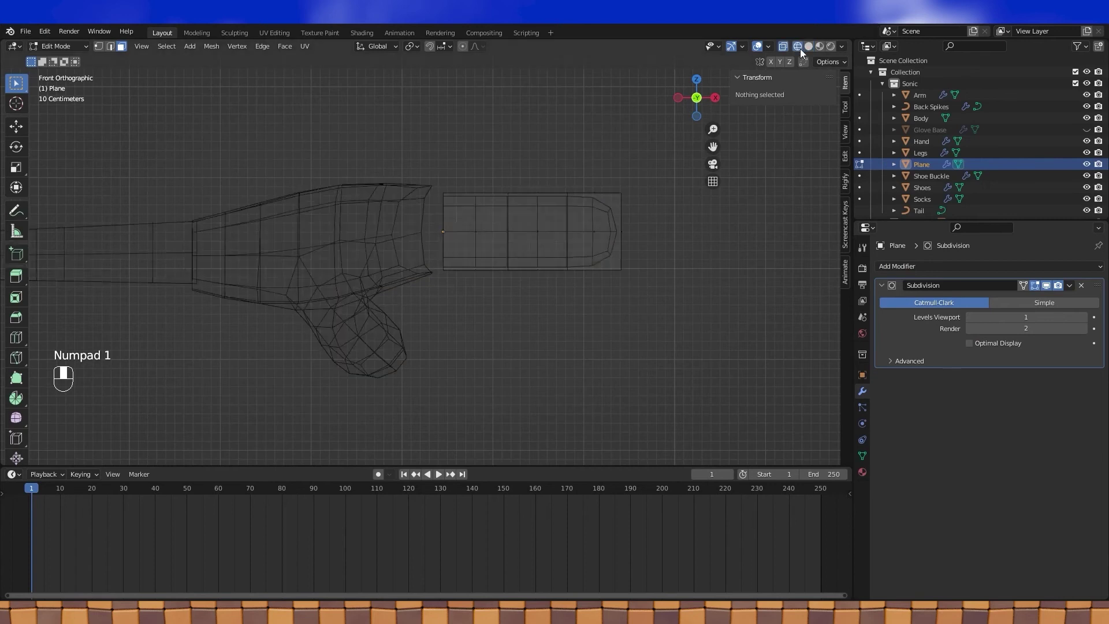
middle_click_drag(342, 125, 269, 124, "shift")
left_click(98, 47)
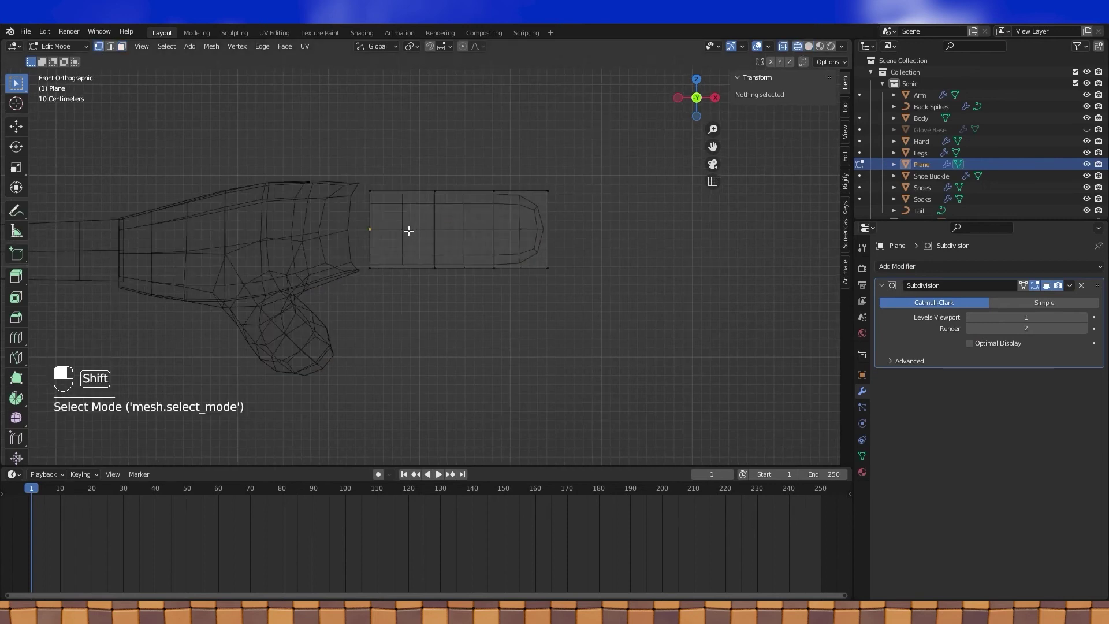
middle_click_drag(409, 233, 360, 235, "shift")
key("a")
key("a")
key("c")
left_click_drag(376, 265, 387, 196)
scroll(404, 277, "up", 2)
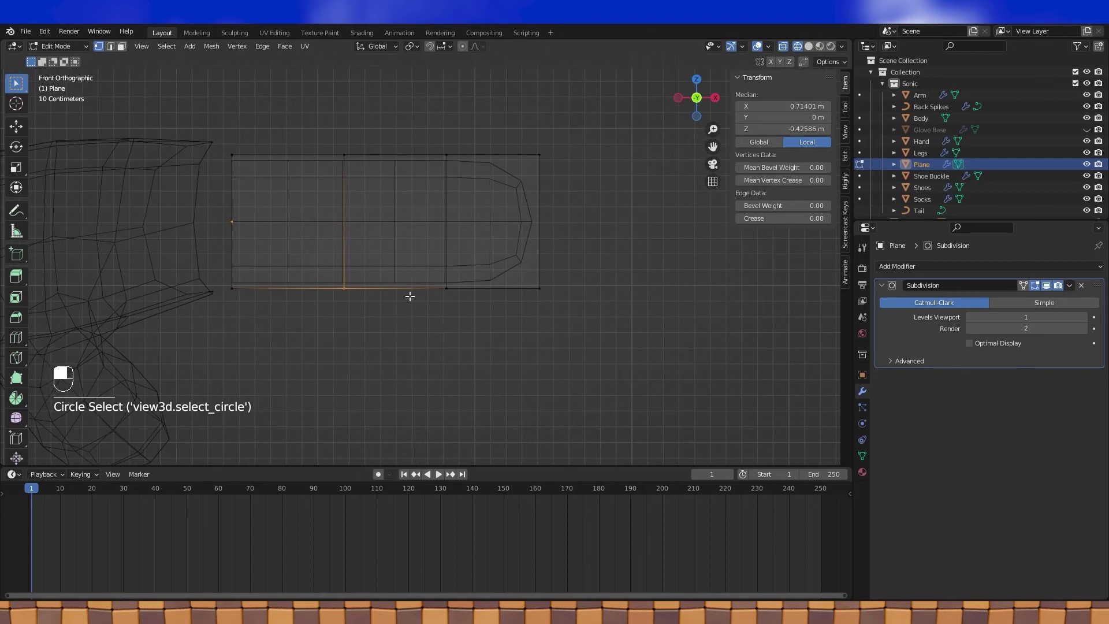
key("g")
key("z")
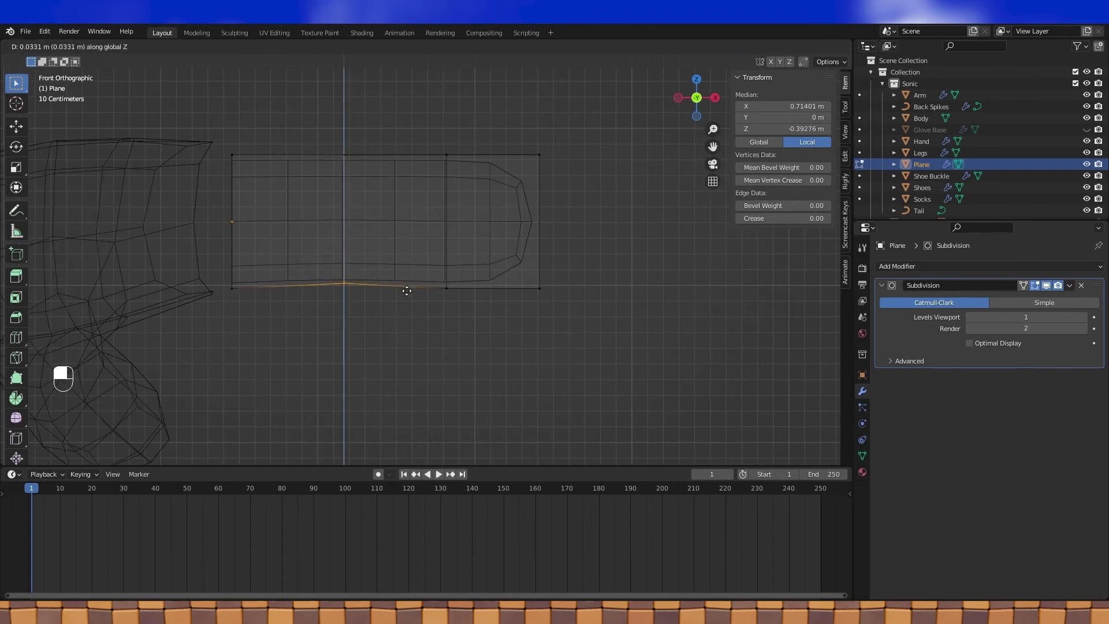
left_click(408, 290)
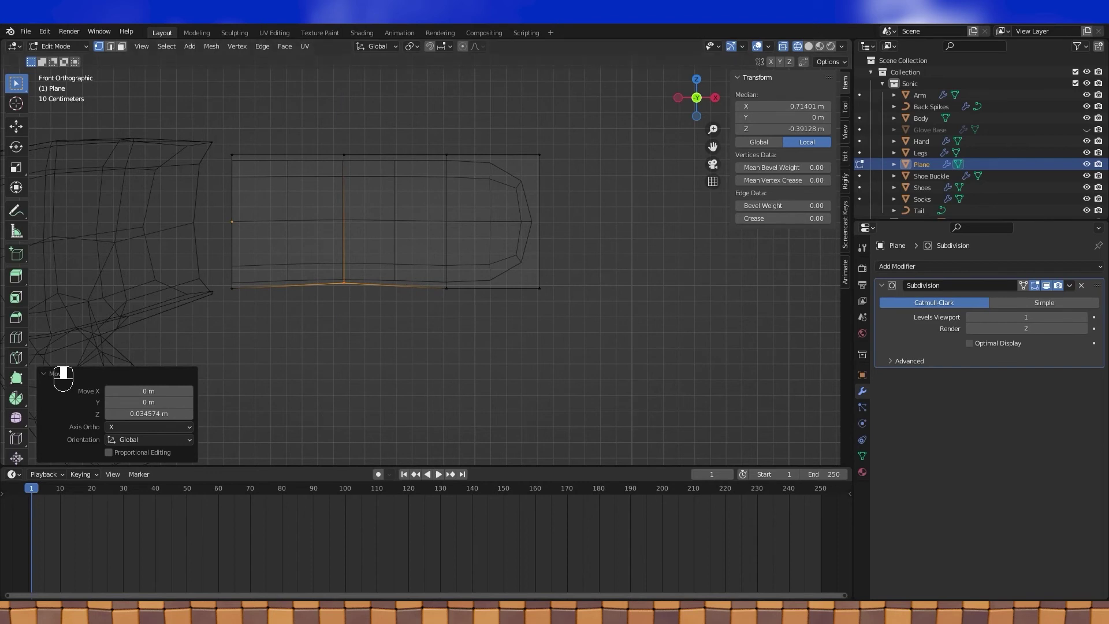
Step: Select the knuckle ring, move it up and tilt it 2.02°
key("a")
key("a")
key("c")
left_click_drag(457, 139, 445, 228)
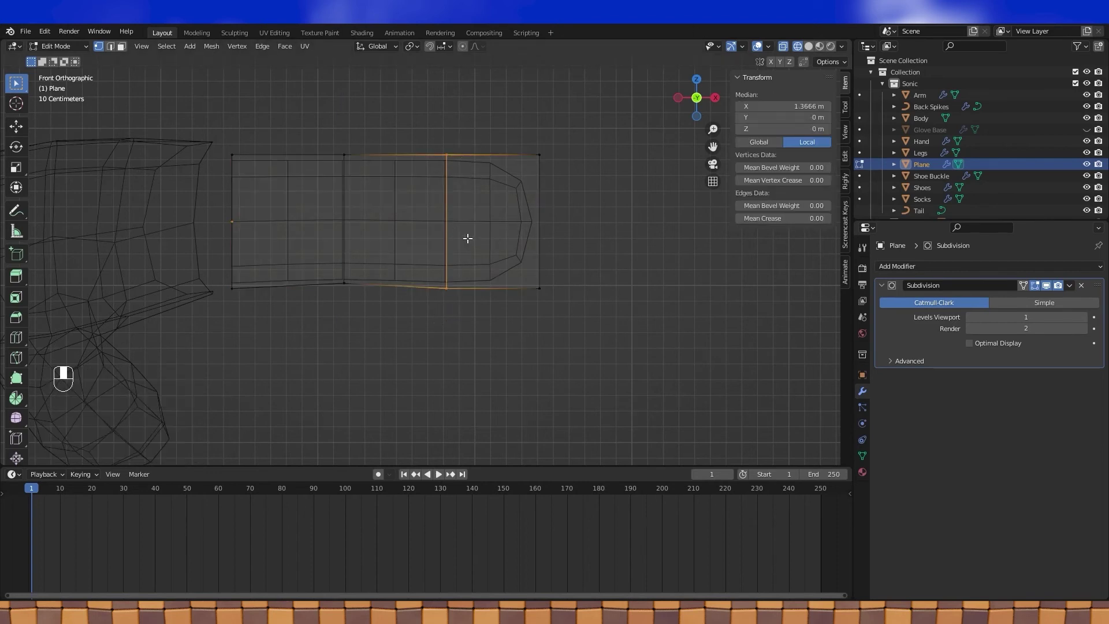
key("g")
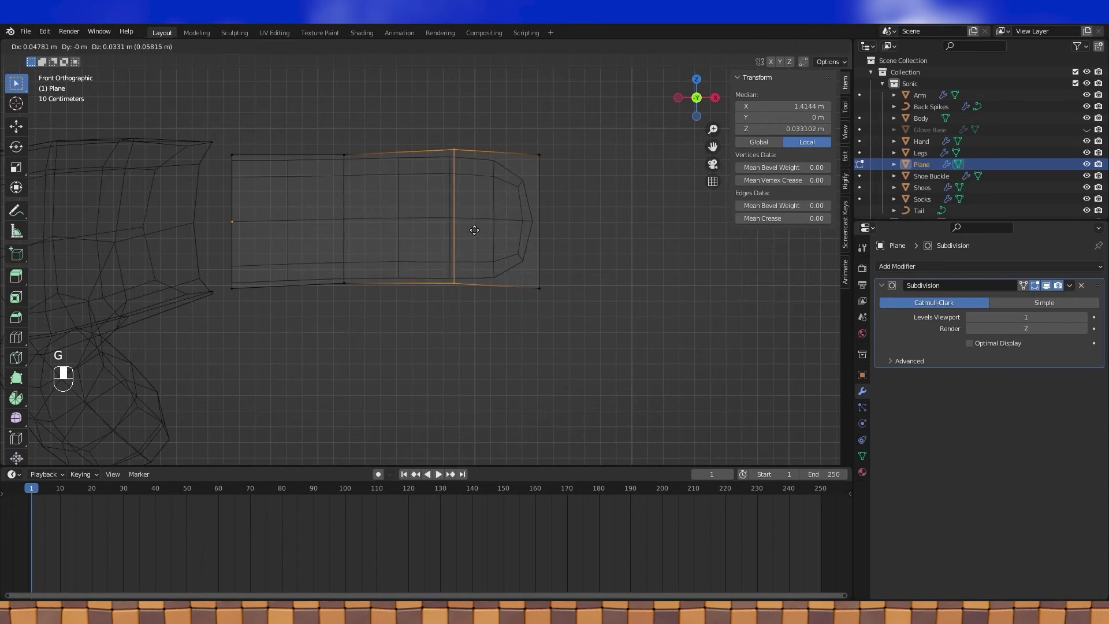
left_click(474, 218)
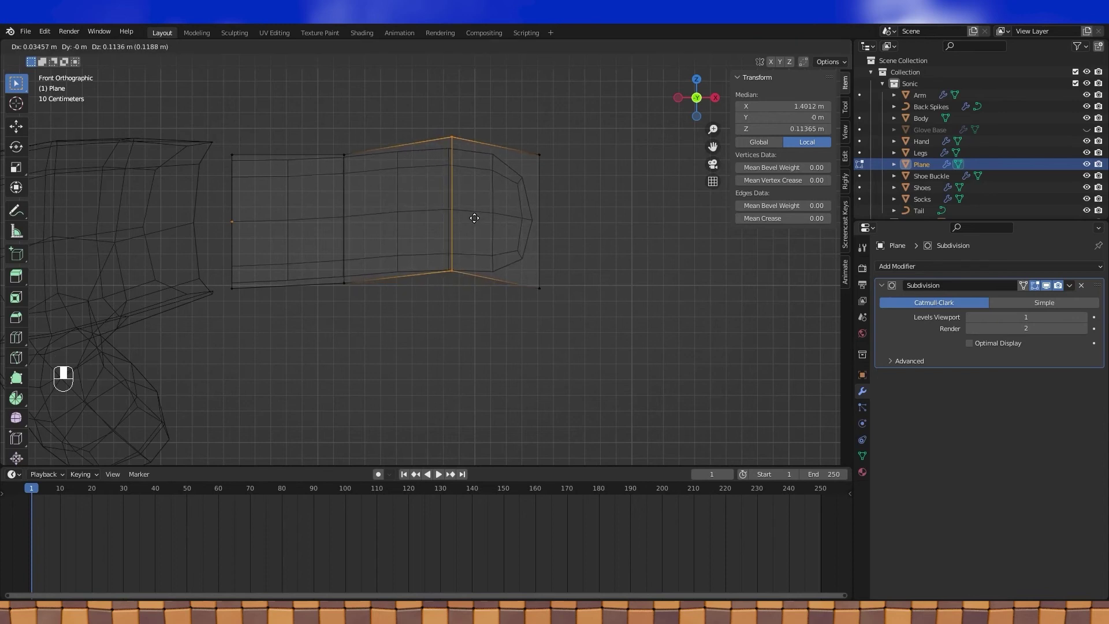
key("r")
left_click(586, 100)
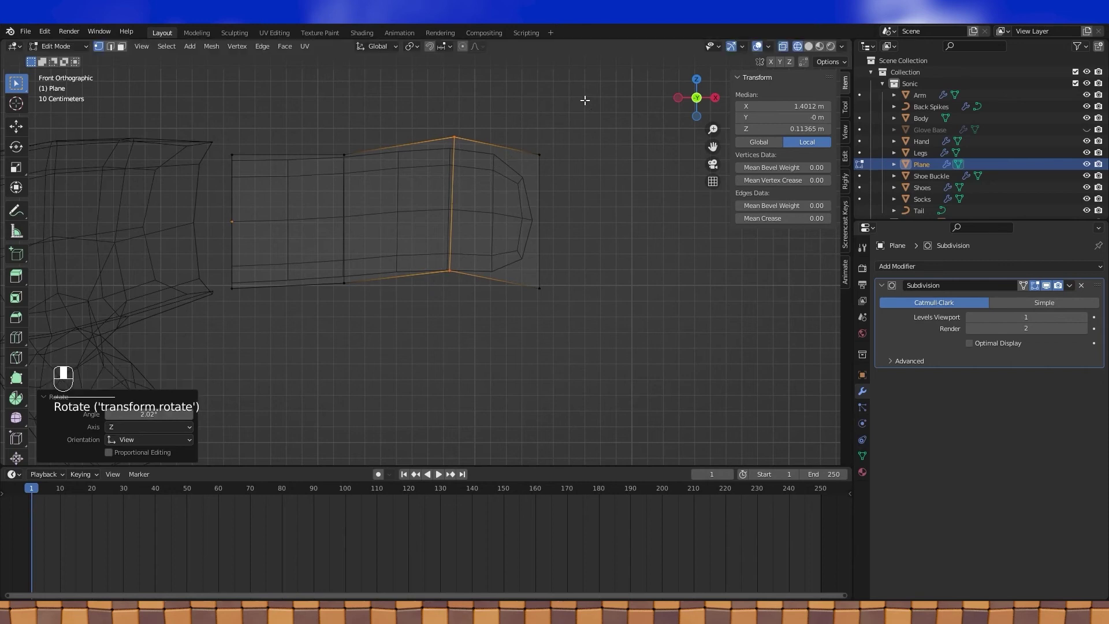
Step: Shrink the knuckle ring to 0.853, then widen it to 1.292 along Y
key("s")
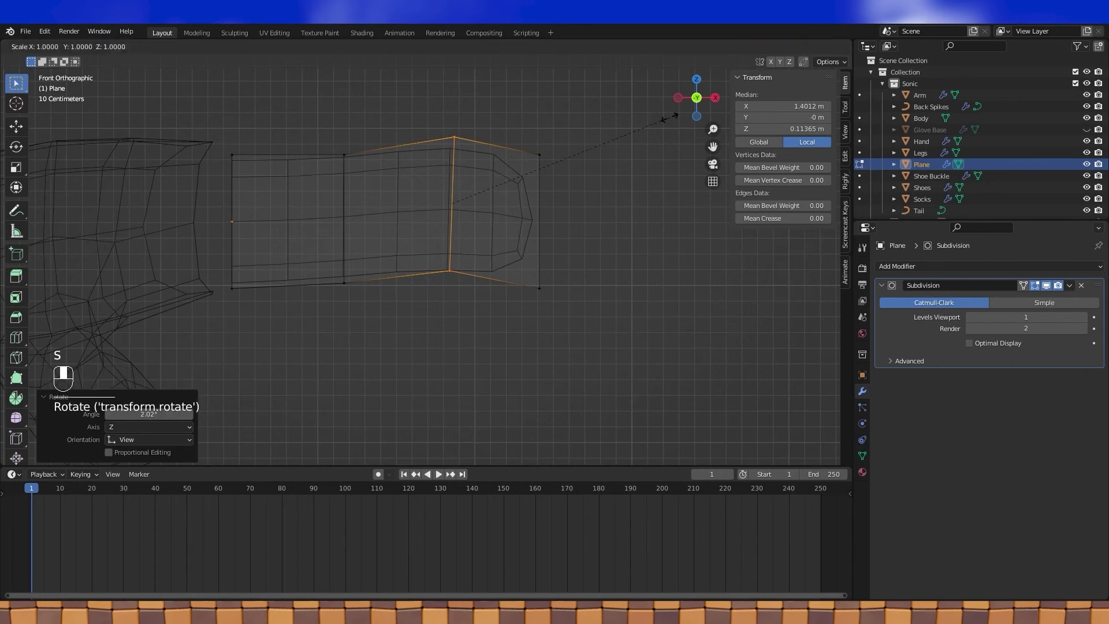
left_click(631, 124)
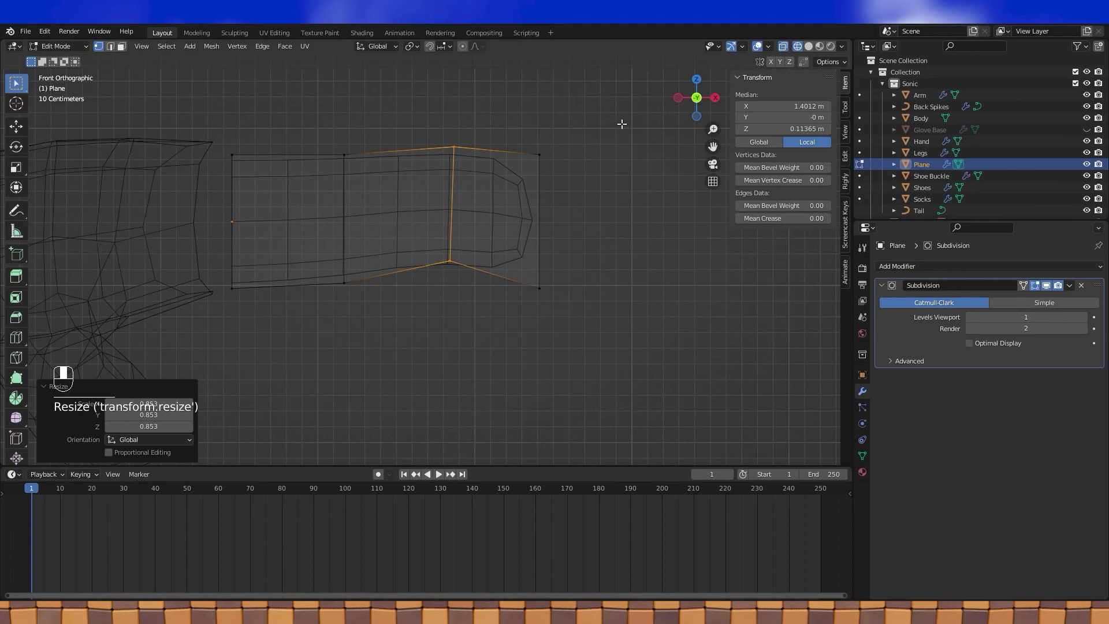
middle_click_drag(621, 124, 575, 195)
key("s")
key("y")
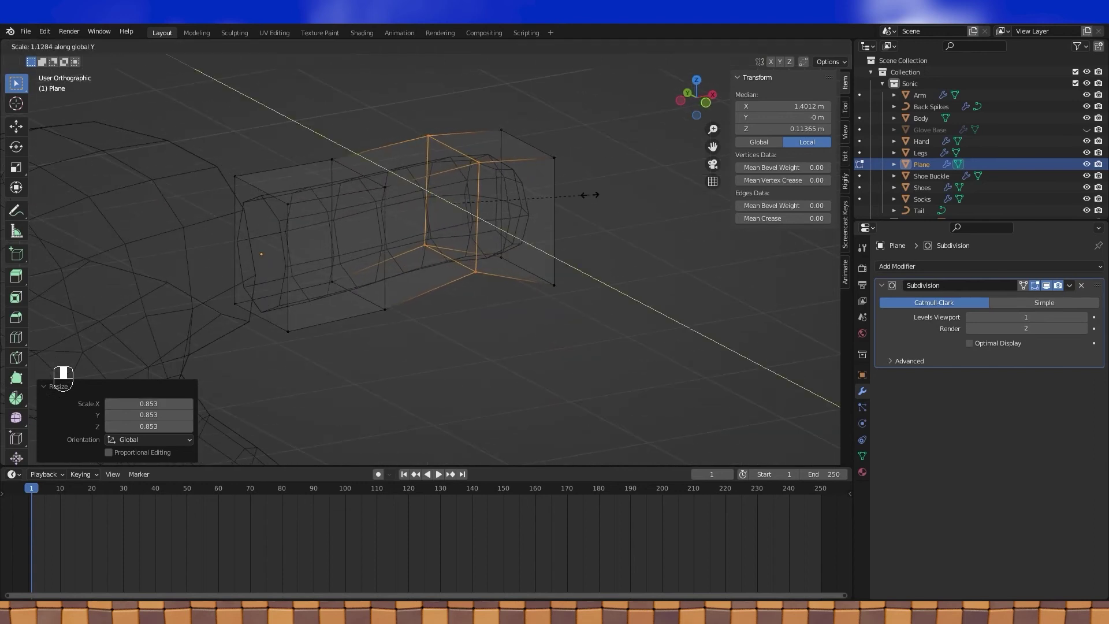
left_click(610, 189)
middle_click_drag(610, 189, 449, 169)
Step: Select an edge at the finger's base end and shift it 0.072704 m along Y
key("KP_1")
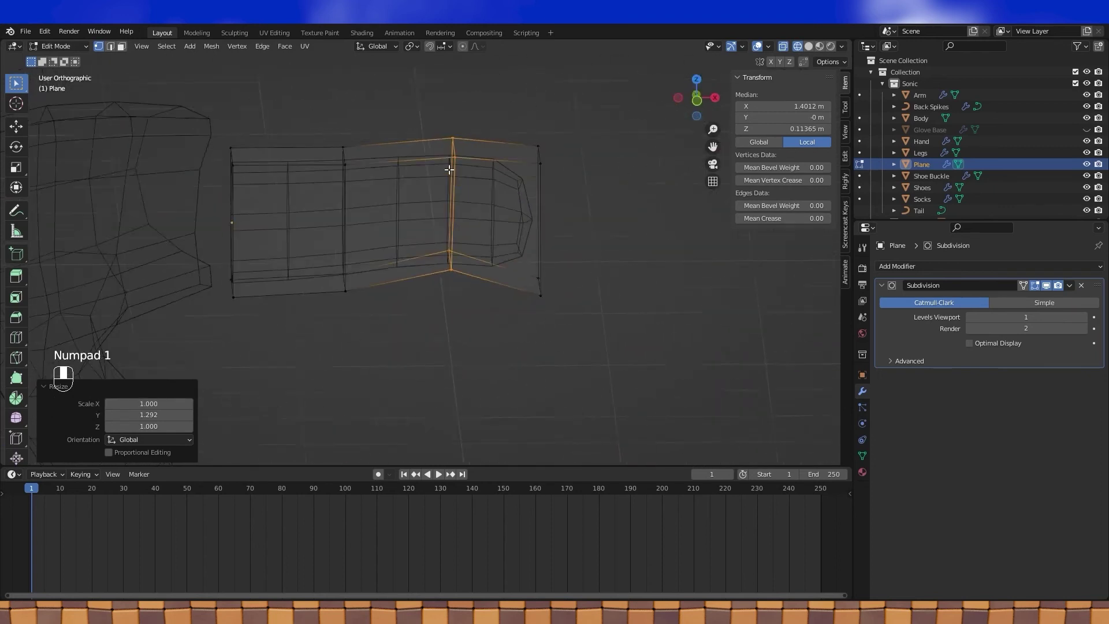
middle_click_drag(599, 141, 331, 252, "shift")
left_click(122, 46)
left_click(101, 46)
left_click(327, 243)
left_click(327, 169, "shift")
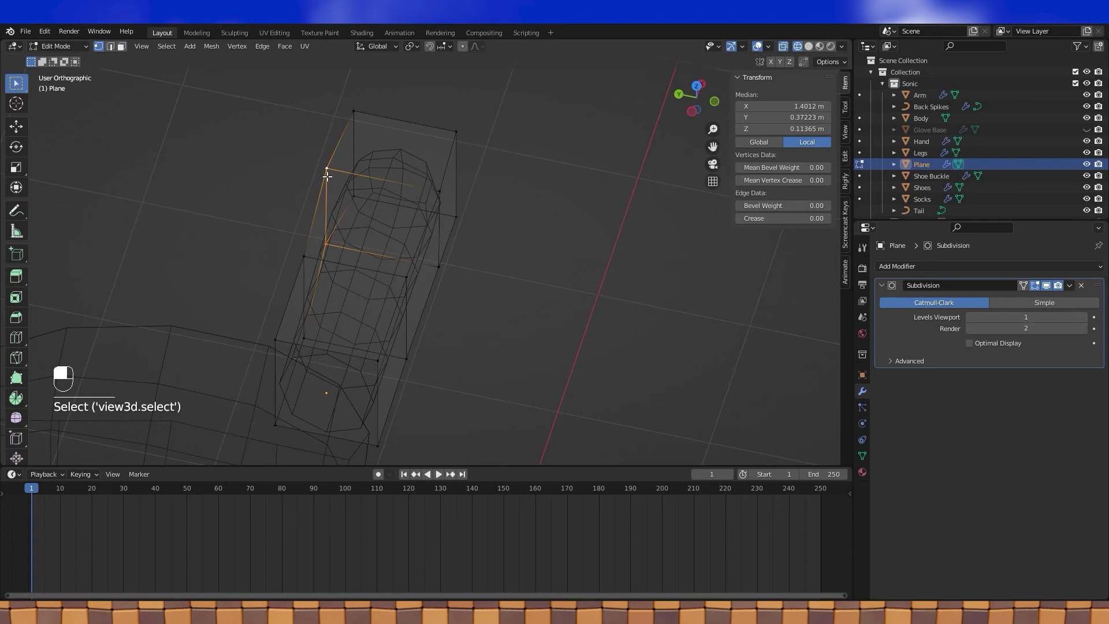
middle_click_drag(307, 178, 386, 200, "shift")
key("g")
key("y")
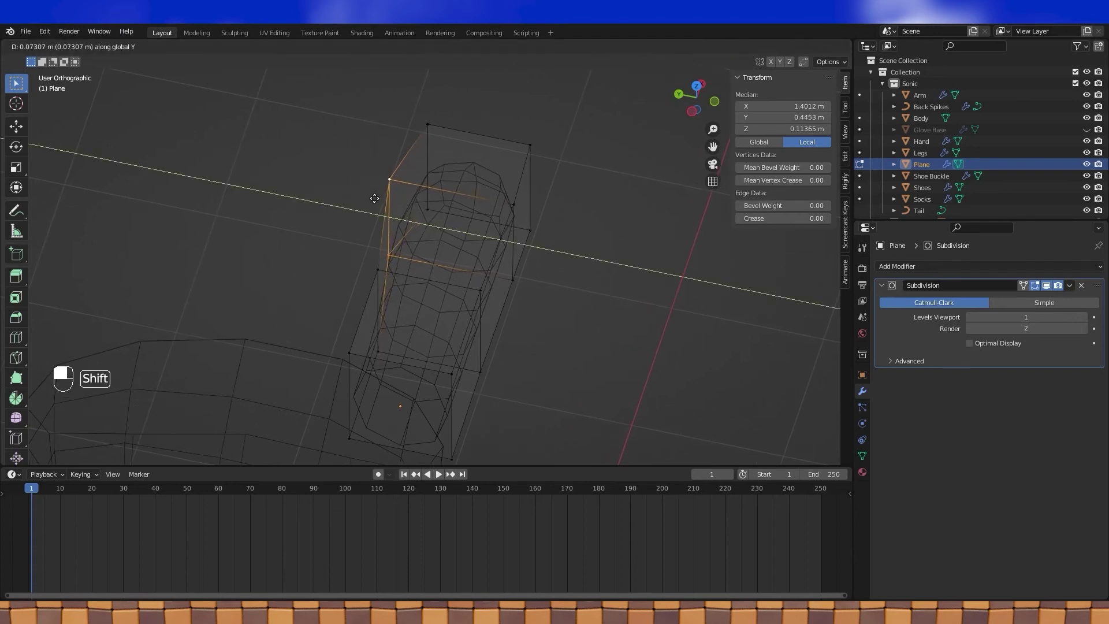
left_click(375, 197)
middle_click_drag(375, 196, 524, 191)
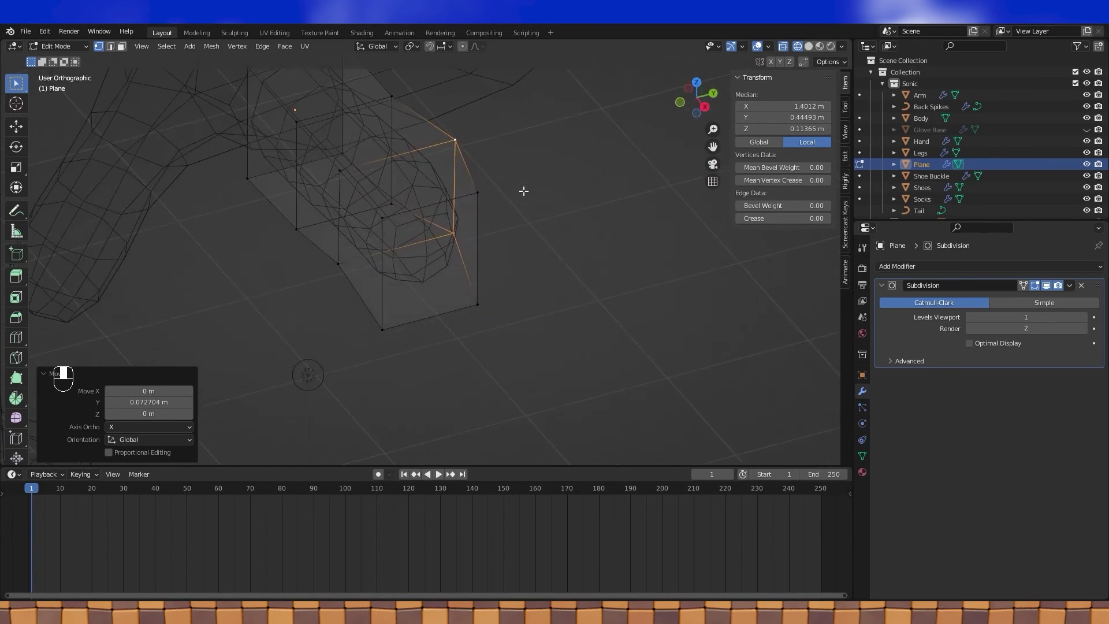
Step: In solid shading, slide the fingertip's end edge 0.096149 m along Y
left_click(476, 231)
middle_click_drag(533, 250, 539, 276, "shift")
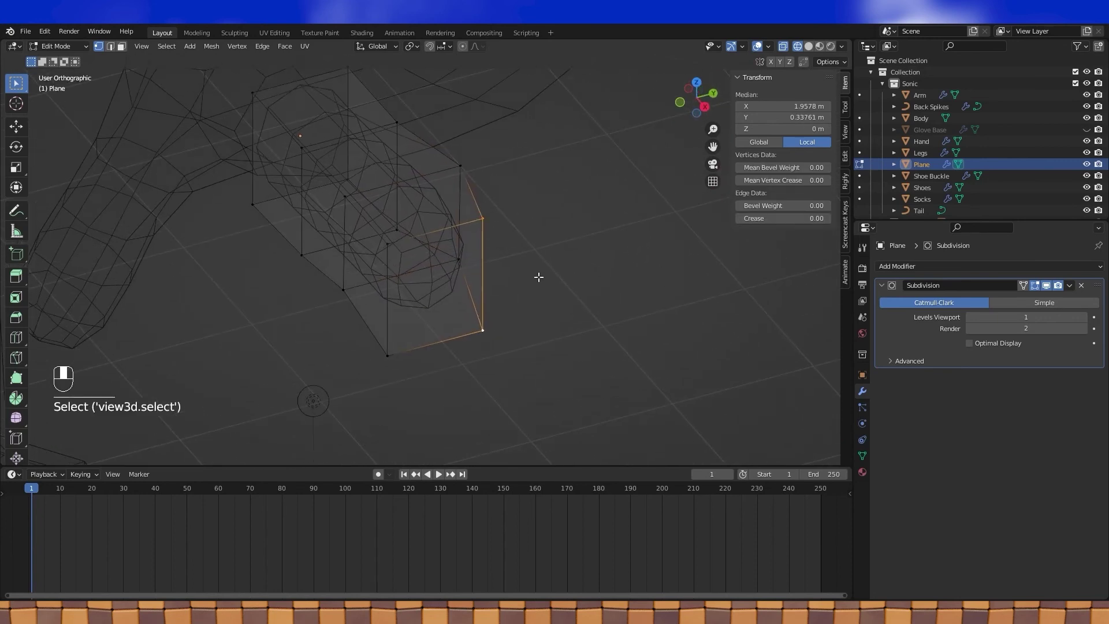
left_click(809, 46)
scroll(590, 220, "up", 3)
mouse_move(575, 227)
middle_mouse_down("shift")
mouse_move(564, 255)
mouse_move(625, 242)
middle_mouse_up("shift")
scroll(578, 251, "down", 3)
key("g")
key("y")
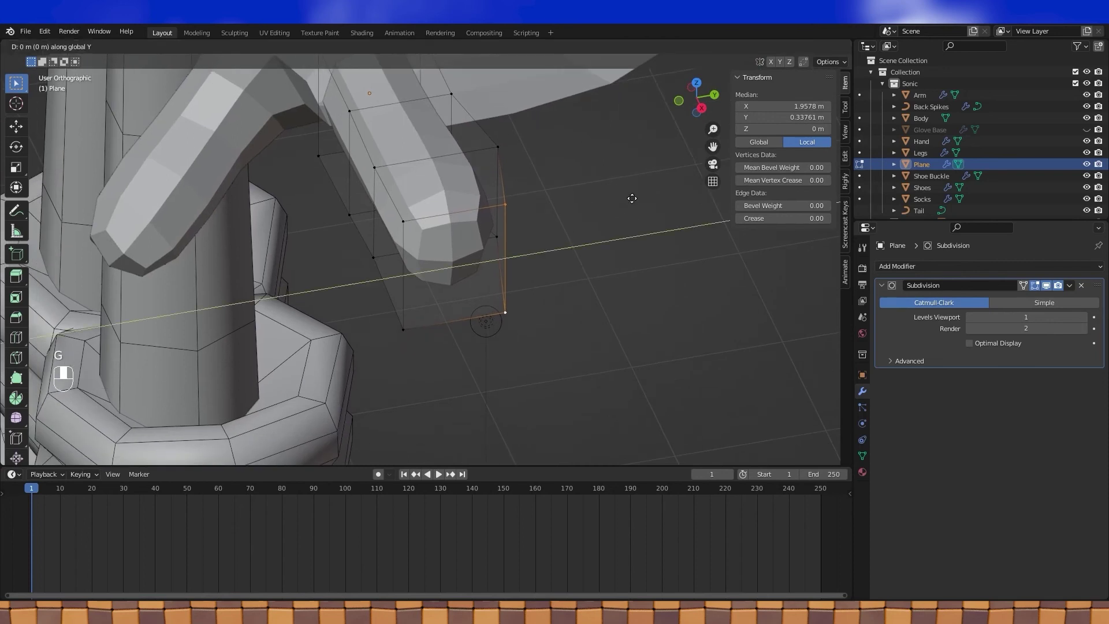
left_click(646, 196)
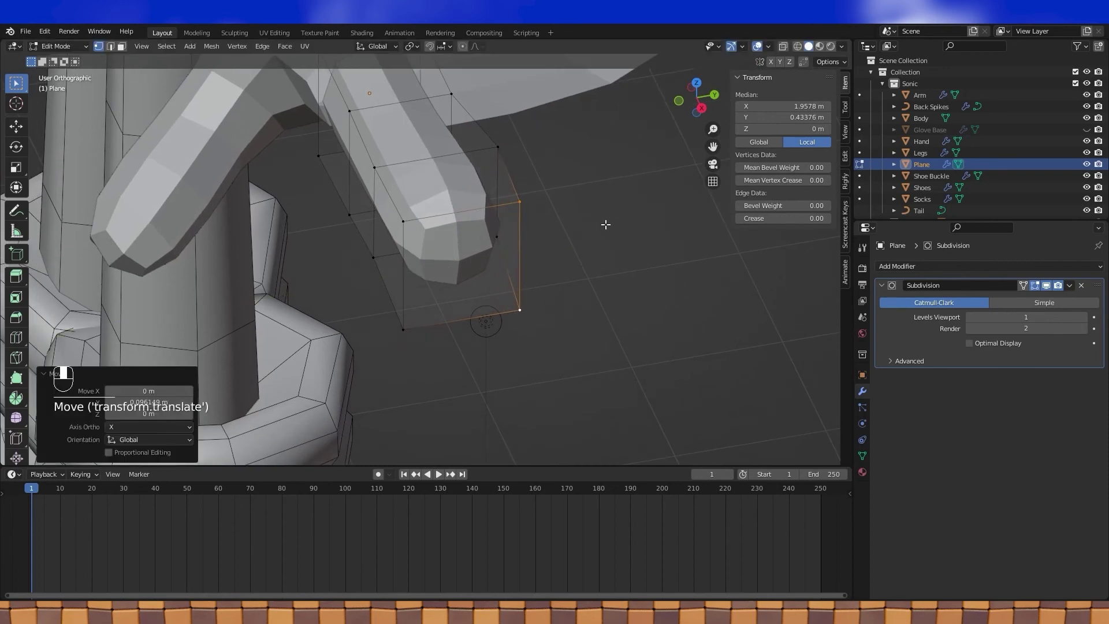
middle_click_drag(587, 243, 604, 231)
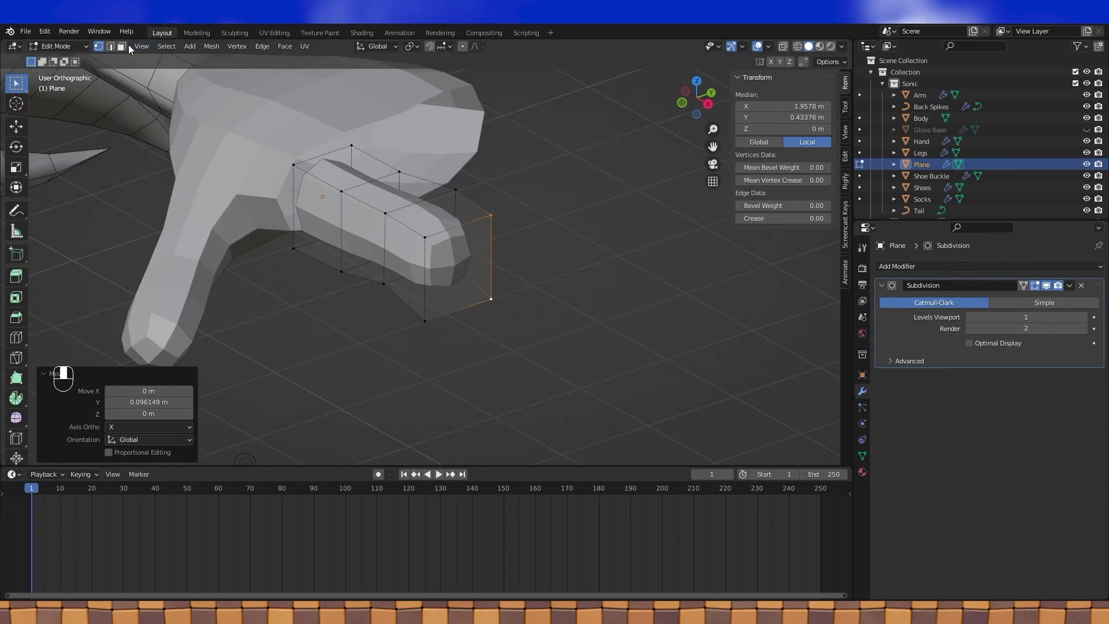
left_click(122, 46)
Step: Select the finger's end face and raise it along Z
left_click(439, 262)
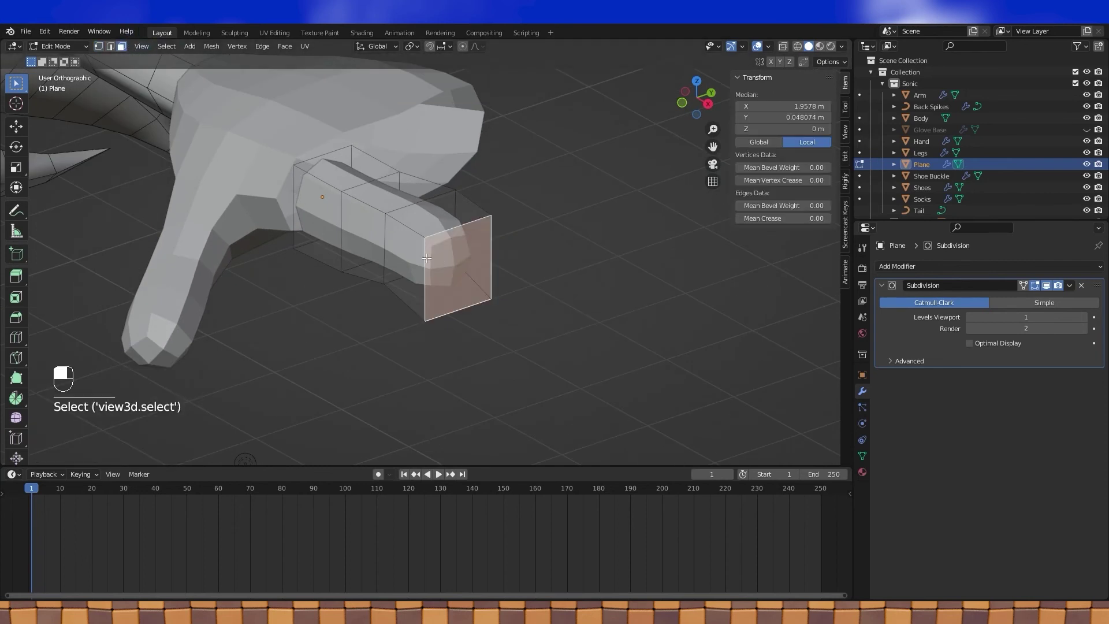
middle_click_drag(426, 259, 461, 245)
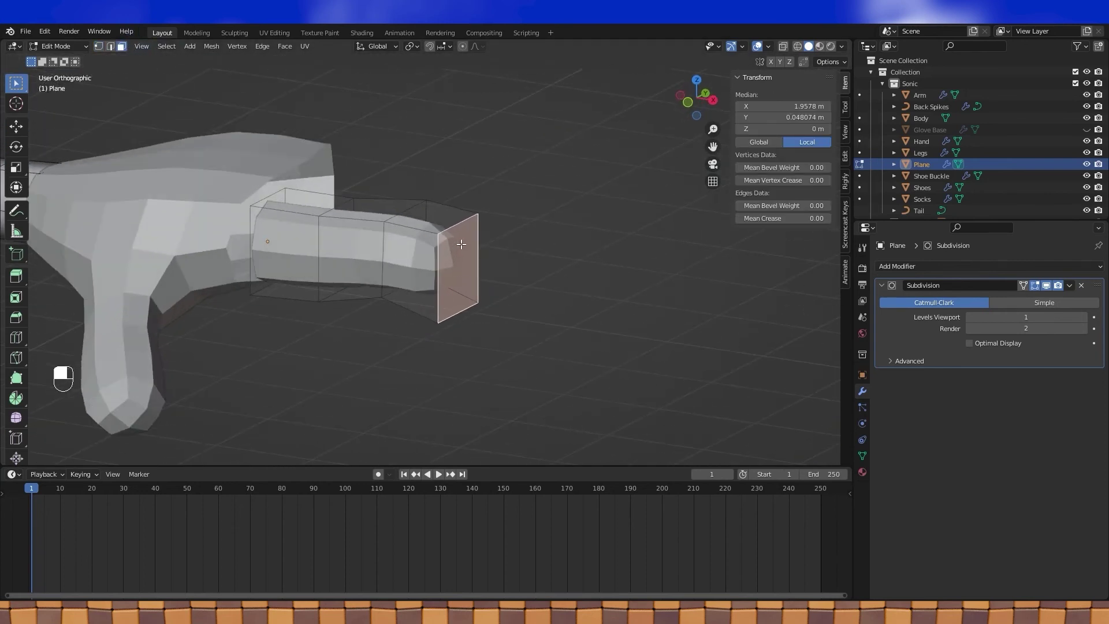
key("KP_1")
key("g")
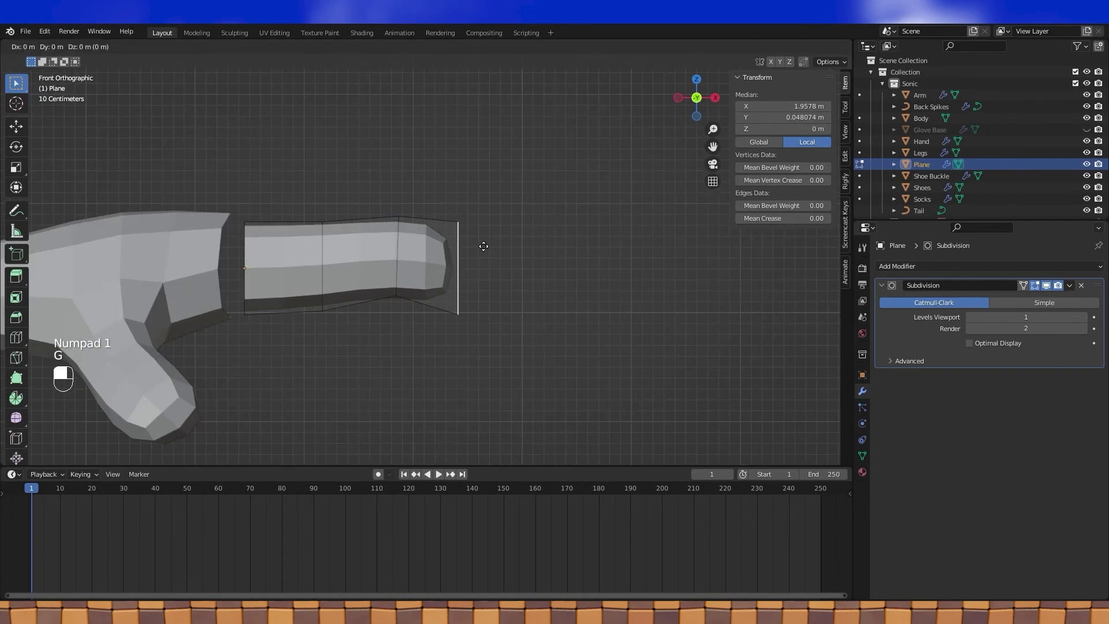
key("z")
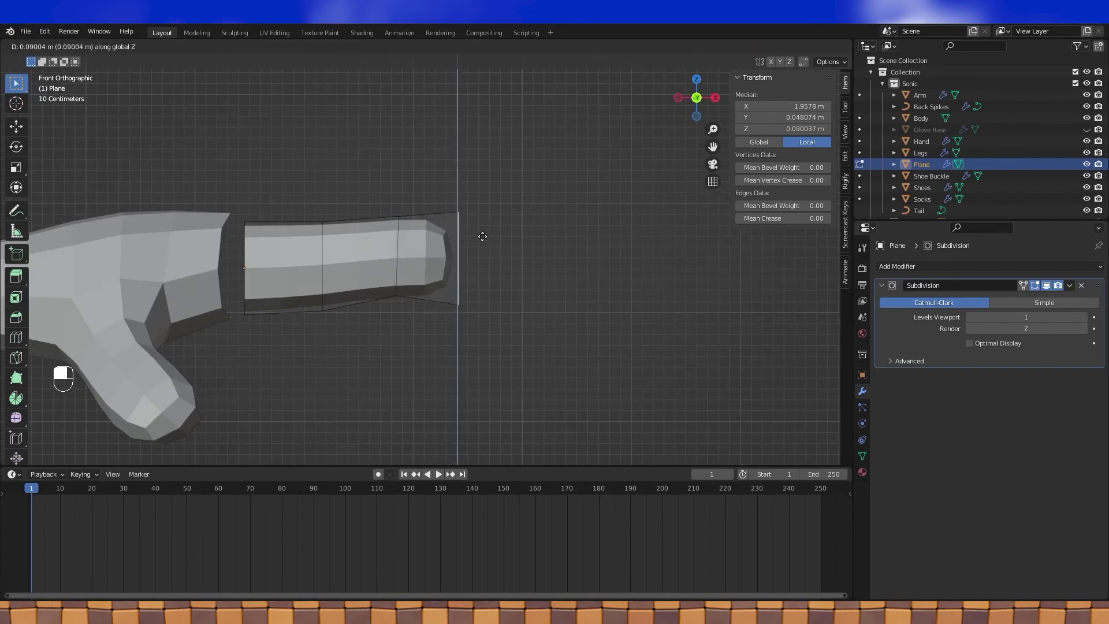
left_click(479, 240)
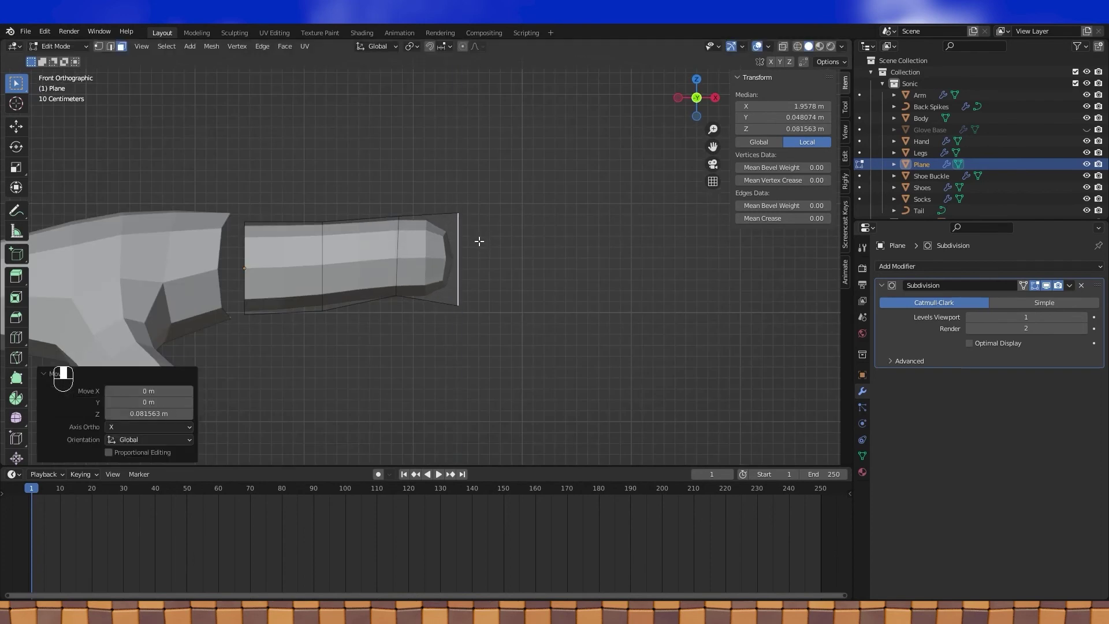
Step: Lift the bottom edge of the finger's end vertically
middle_click_drag(474, 237, 458, 312)
key("2")
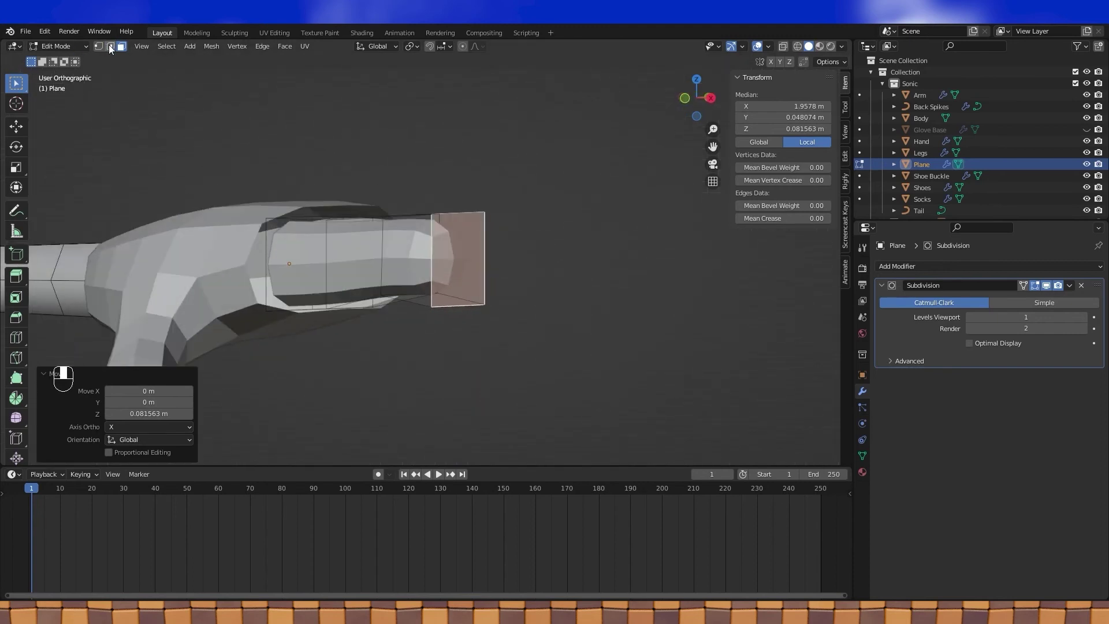
left_click(458, 312)
key("KP_1")
scroll(454, 309, "up", 3)
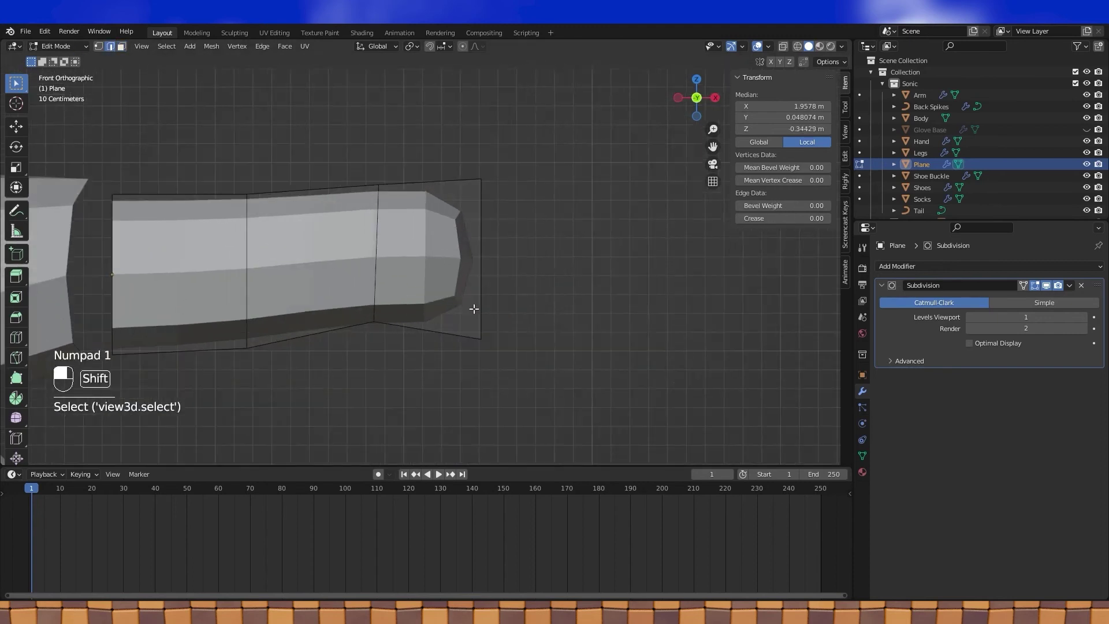
middle_click_drag(471, 307, 539, 296, "shift")
key("g")
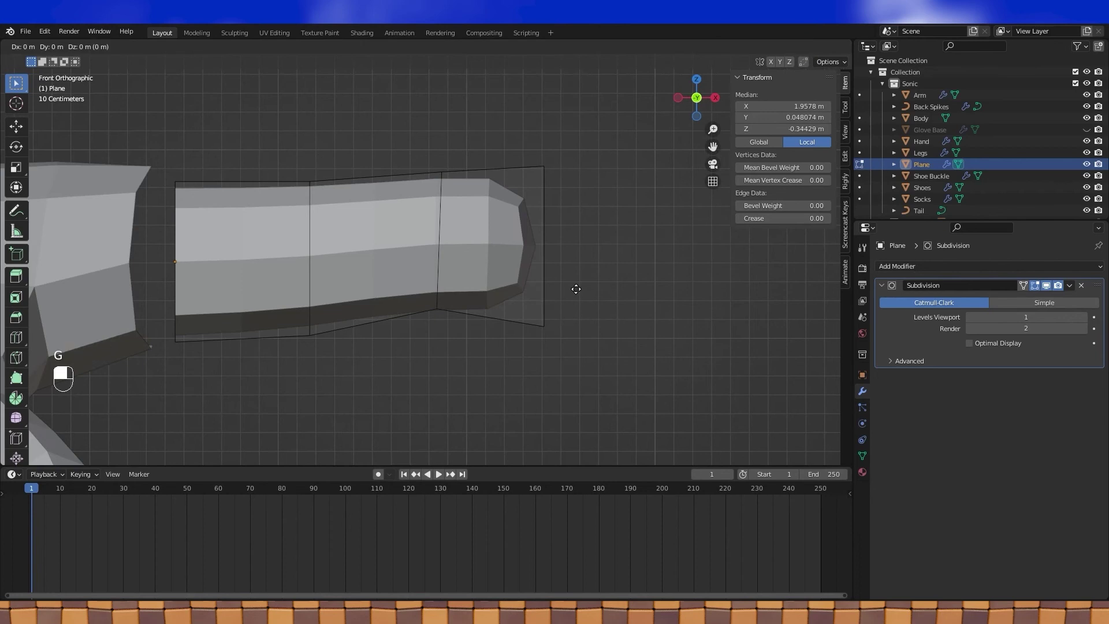
key("z")
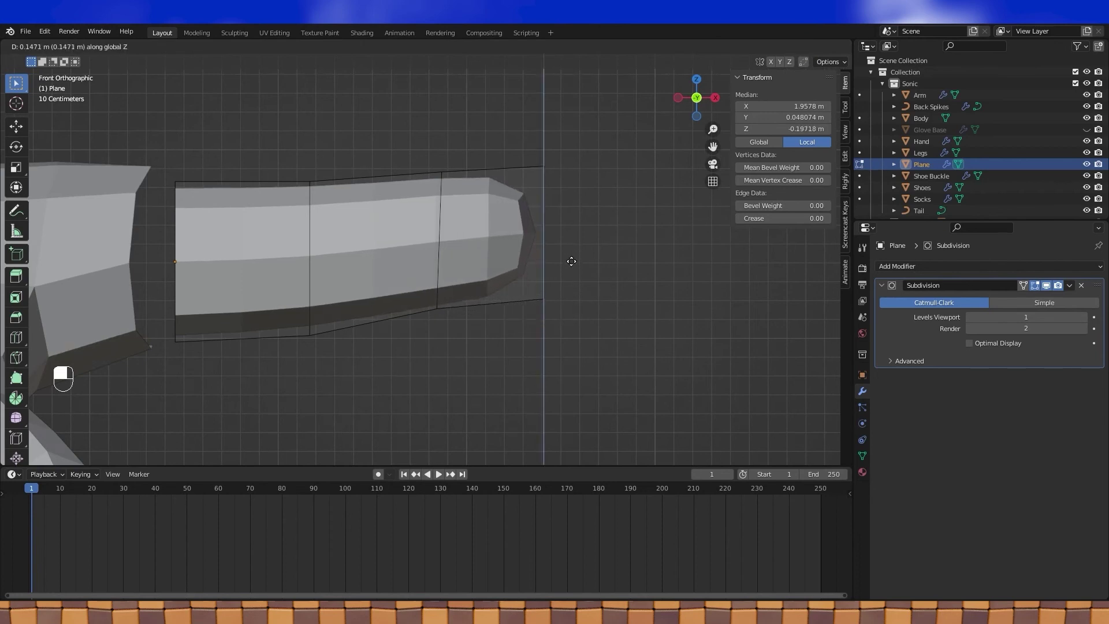
left_click(572, 258)
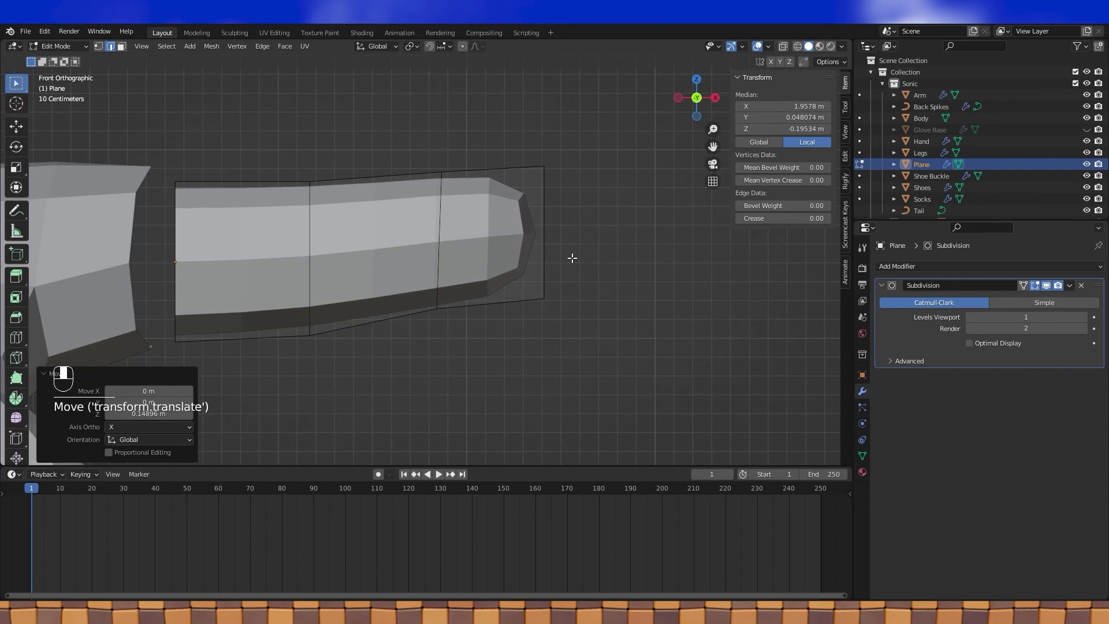
Step: Tilt the finger's end face by 3.91°
left_click(121, 46)
middle_click_drag(292, 114, 501, 215)
left_click(543, 237)
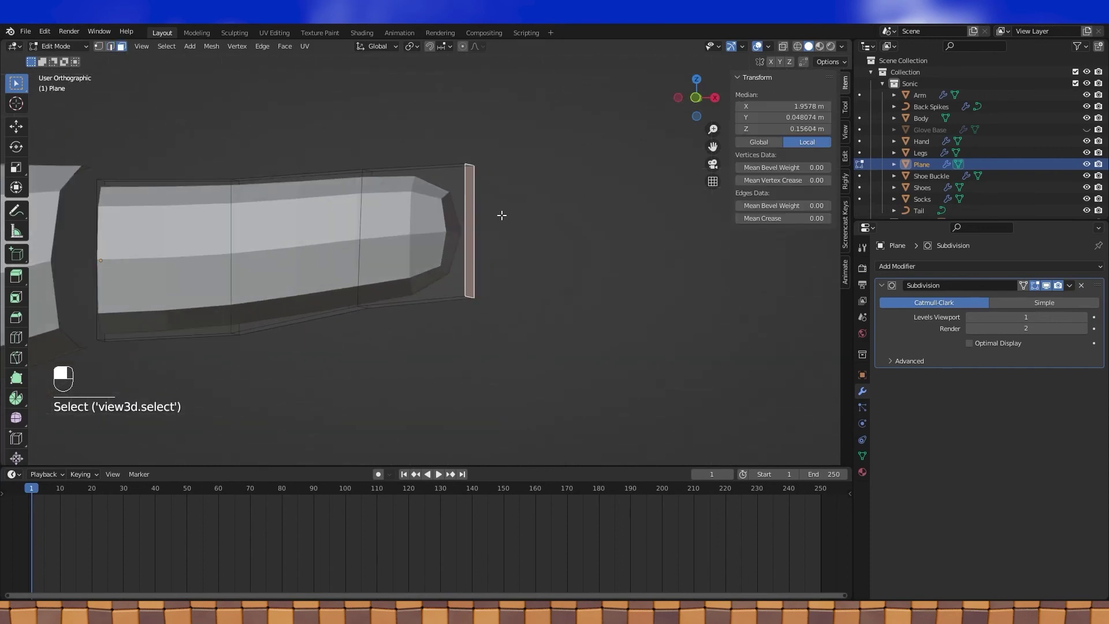
key("KP_1")
key("r")
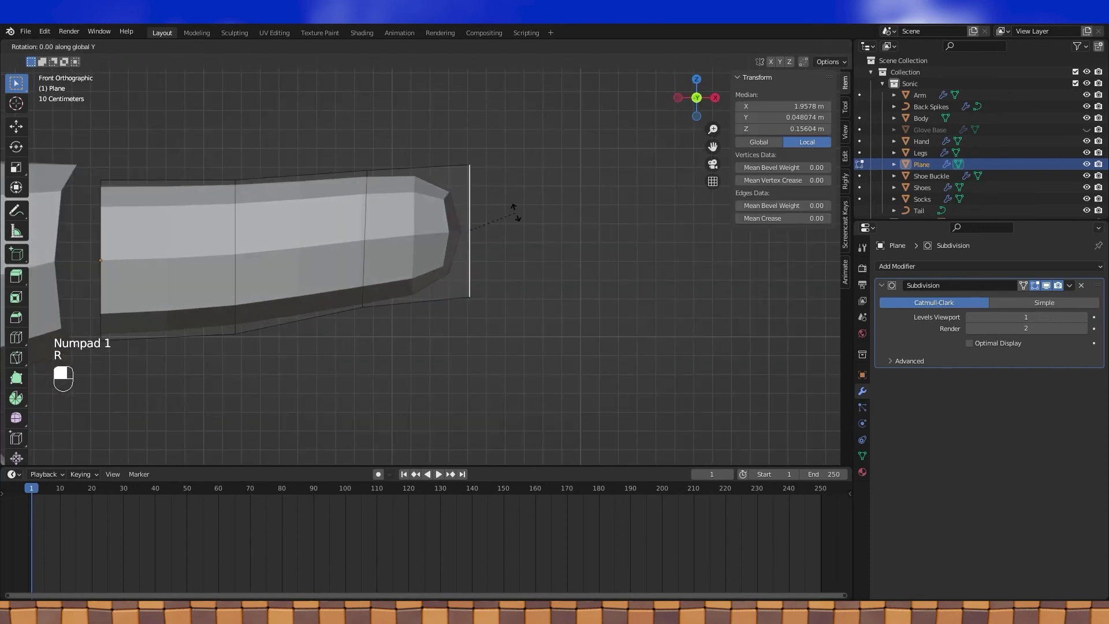
left_click(516, 212)
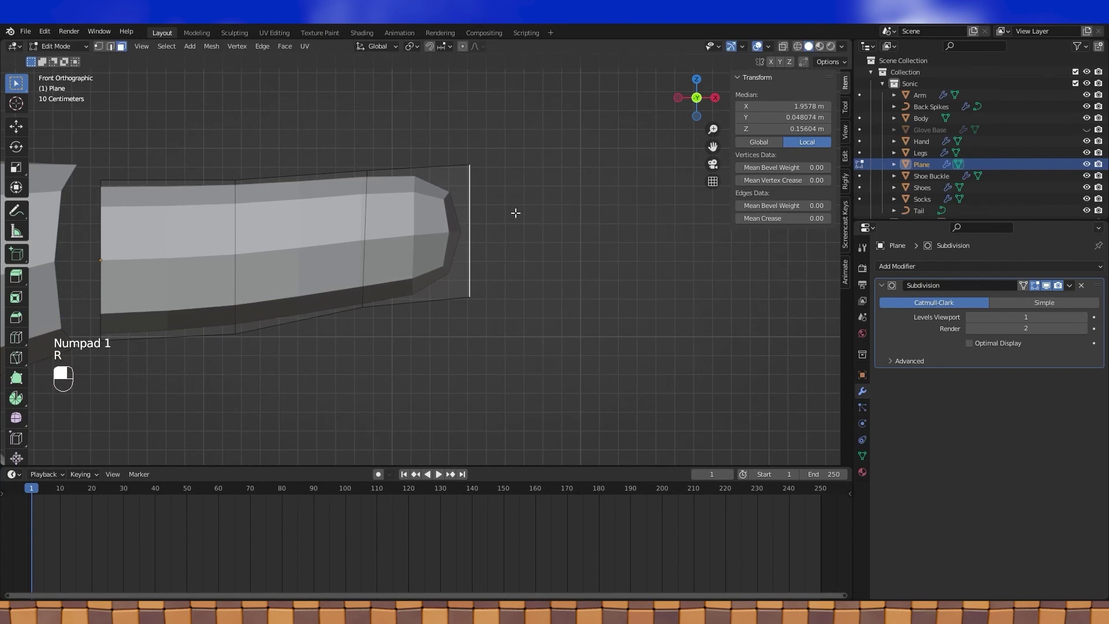
key("r")
left_click(662, 226)
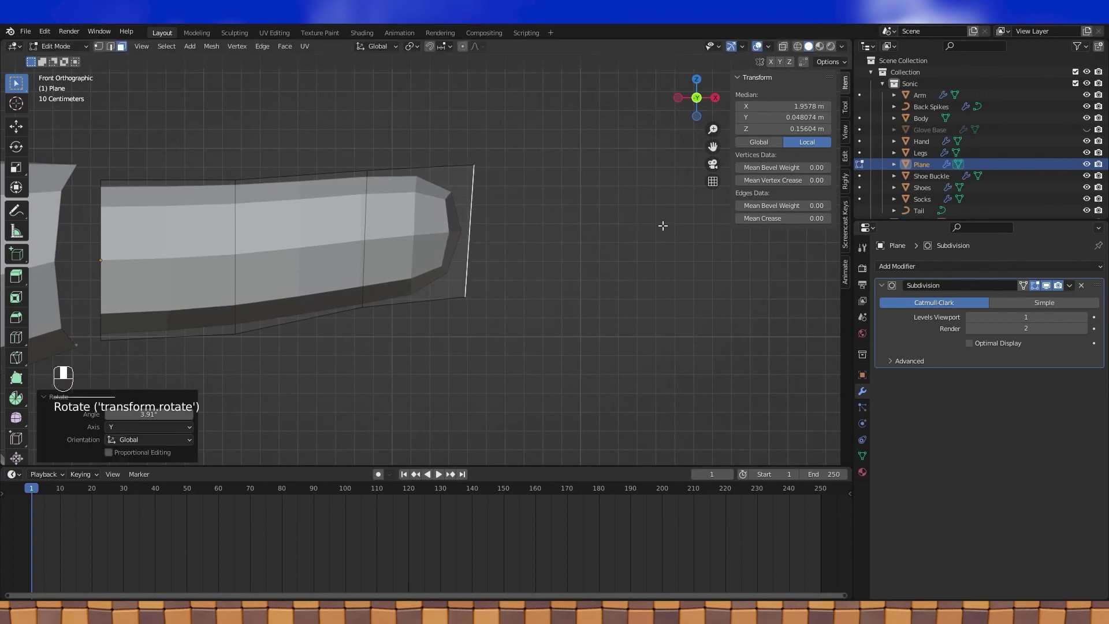
Step: From the top view, pull the end's corner vertex -0.052 m along Y
key("KP_7")
scroll(626, 234, "up", 2)
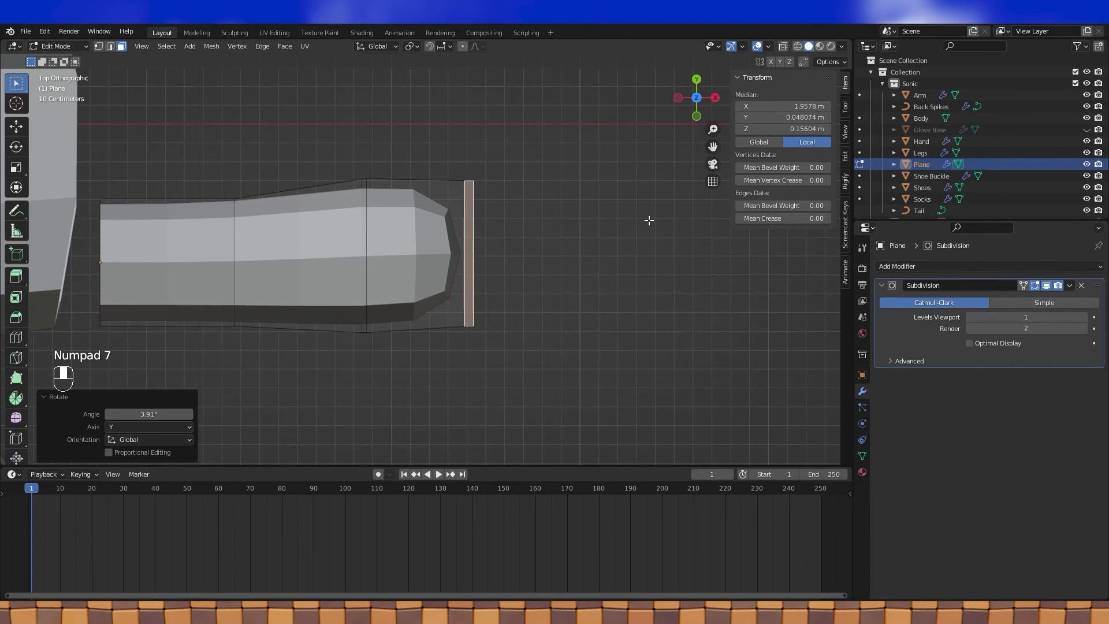
middle_click_drag(566, 213, 520, 173, "shift")
left_click(99, 46)
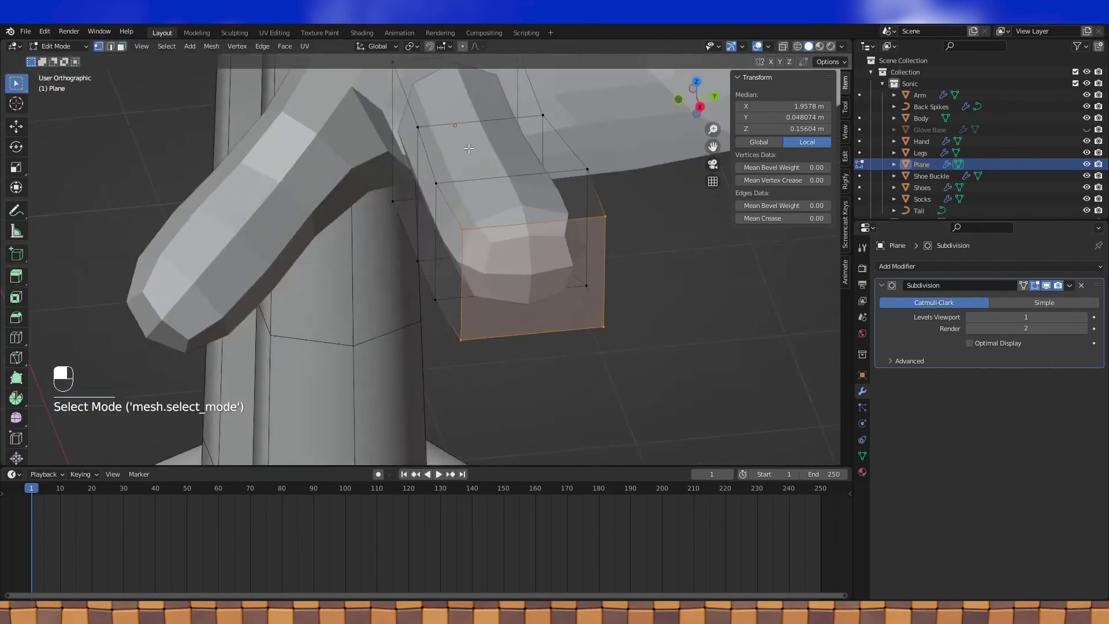
middle_click_drag(469, 149, 485, 185)
left_click(502, 318)
key("KP_7")
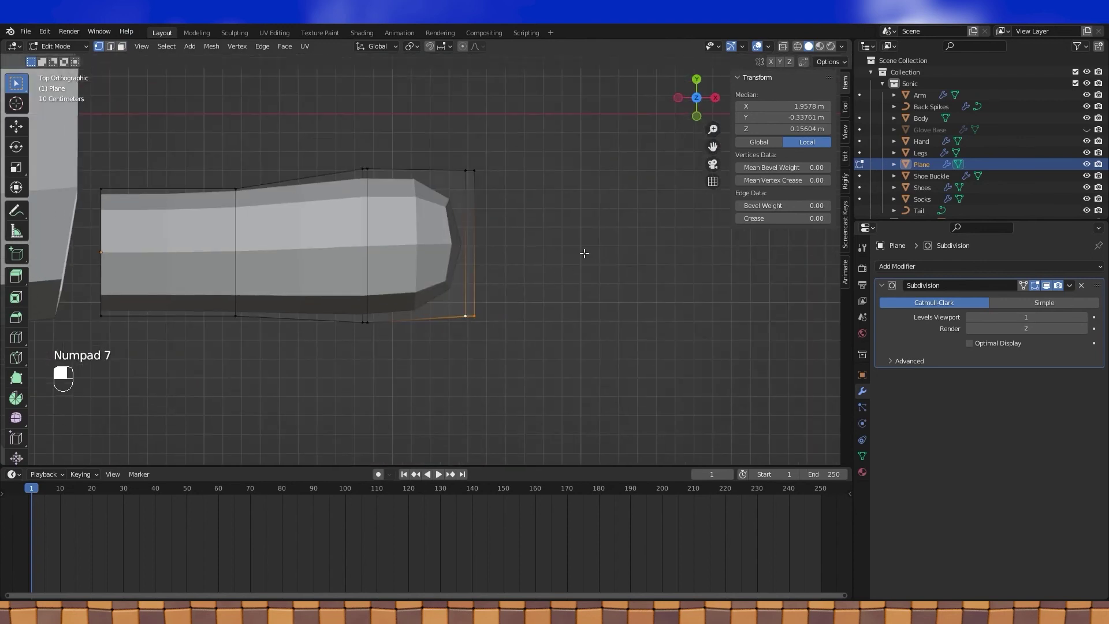
key("g")
key("y")
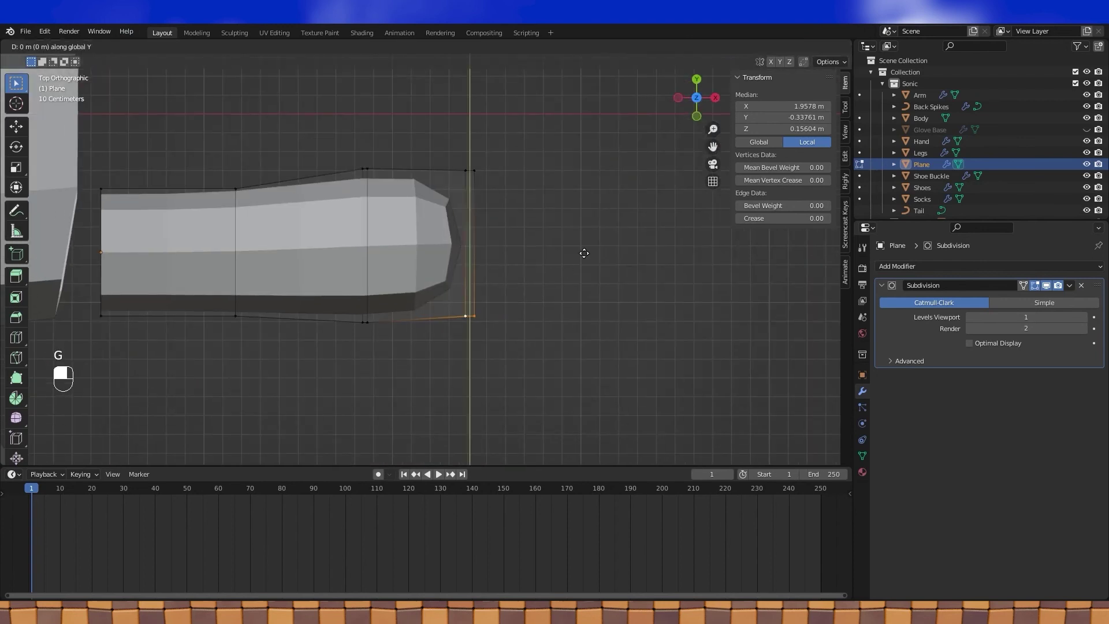
left_click(582, 263)
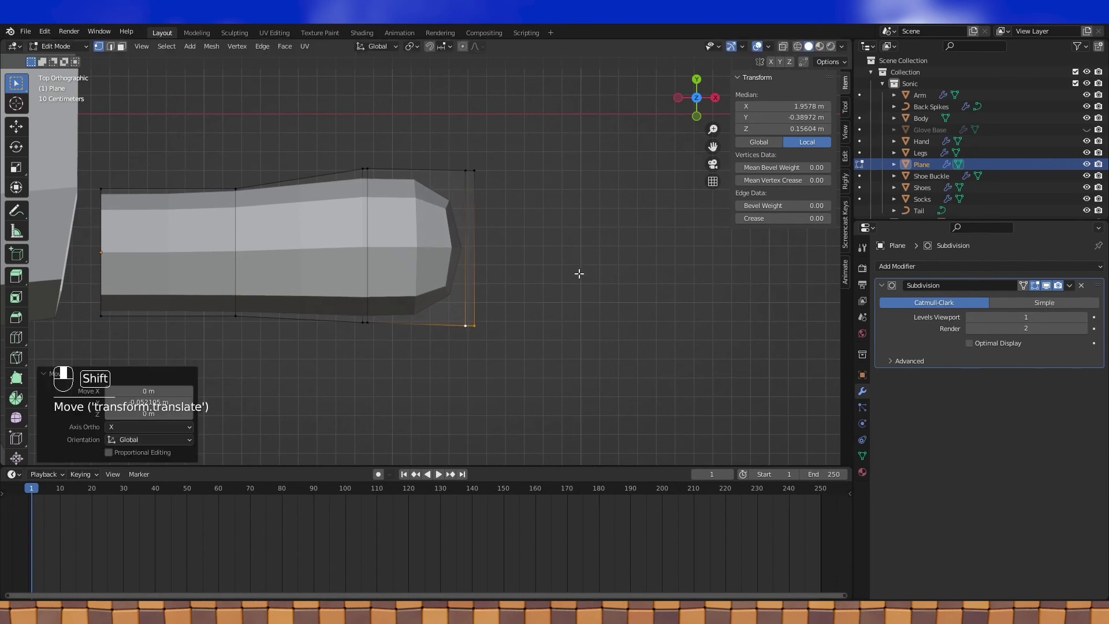
middle_click_drag(577, 271, 384, 197, "shift")
Step: Snap the 3D cursor to the finger's base edge loop and make it the pivot point
left_click(273, 296, "alt+shift")
key("shift+s")
left_click(372, 279)
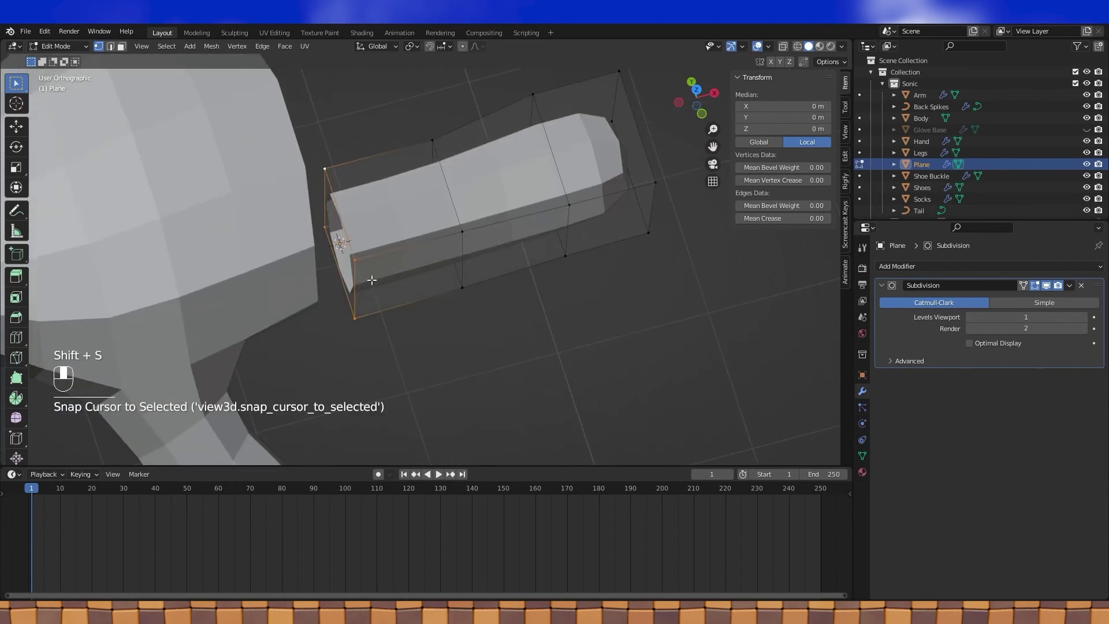
left_click(413, 46)
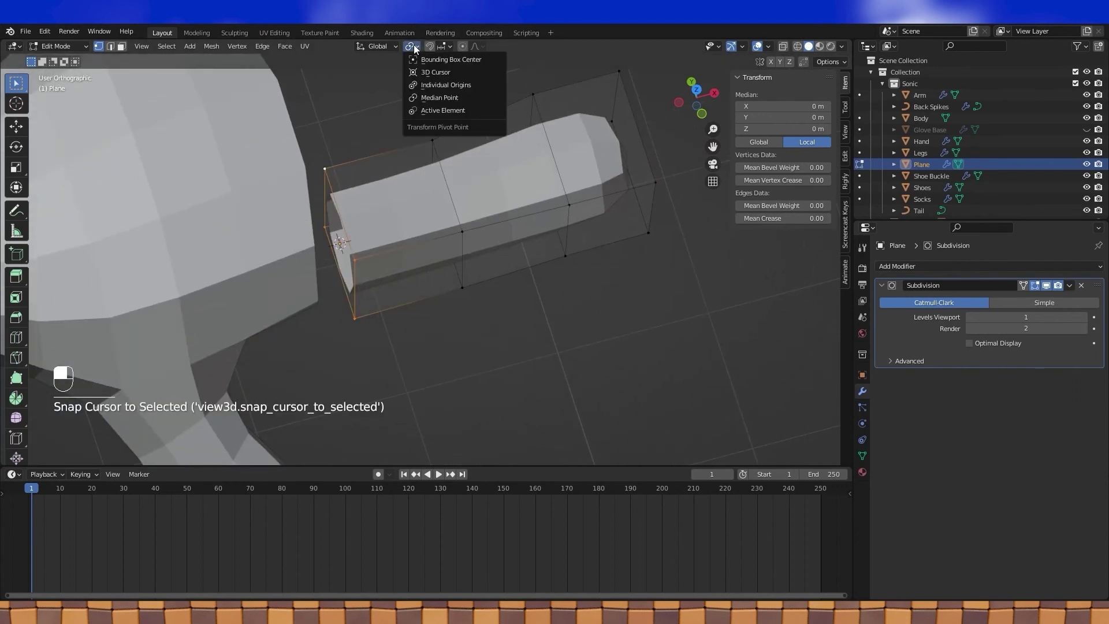
left_click(435, 72)
Step: Tilt the whole finger -2.04° on Y and -3.45° on Z around the cursor
key("a")
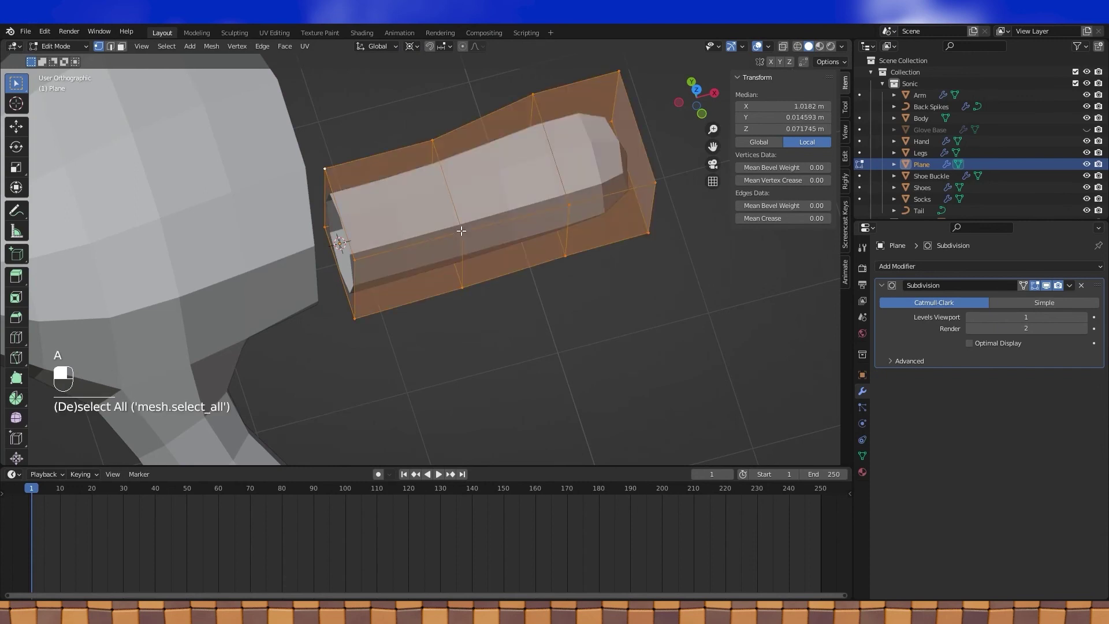
key("KP_7")
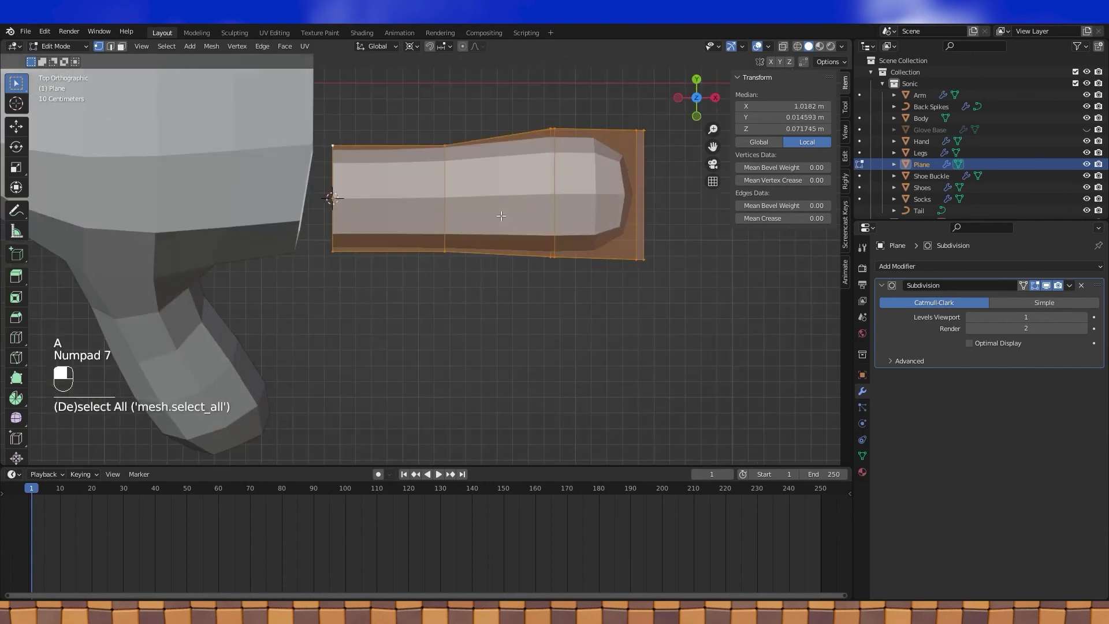
middle_click_drag(501, 216, 512, 256, "shift")
key("KP_1")
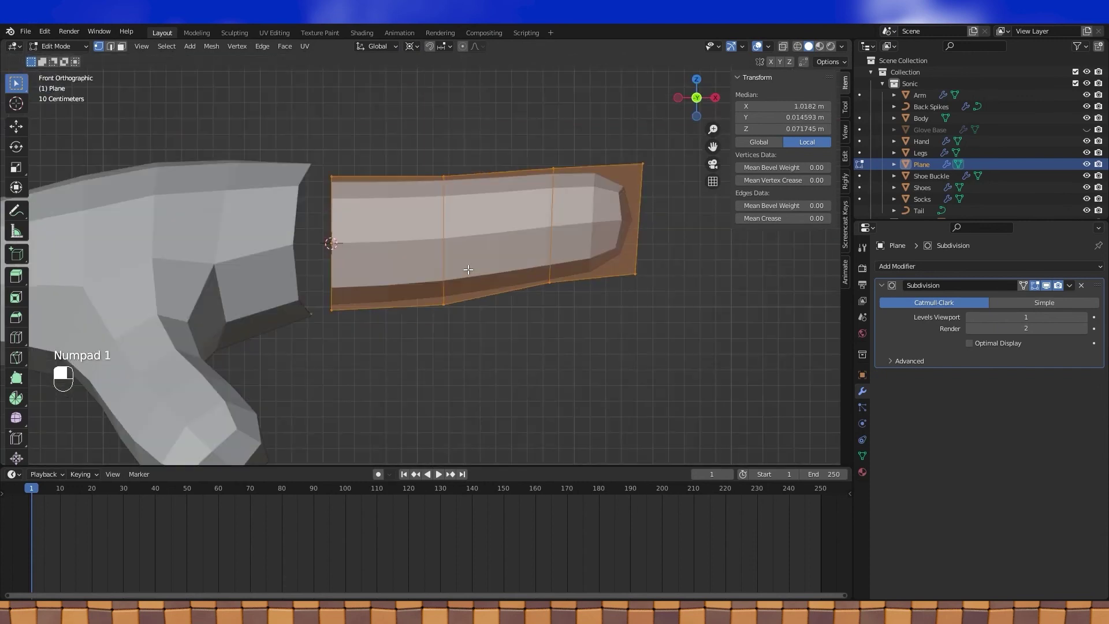
key("r")
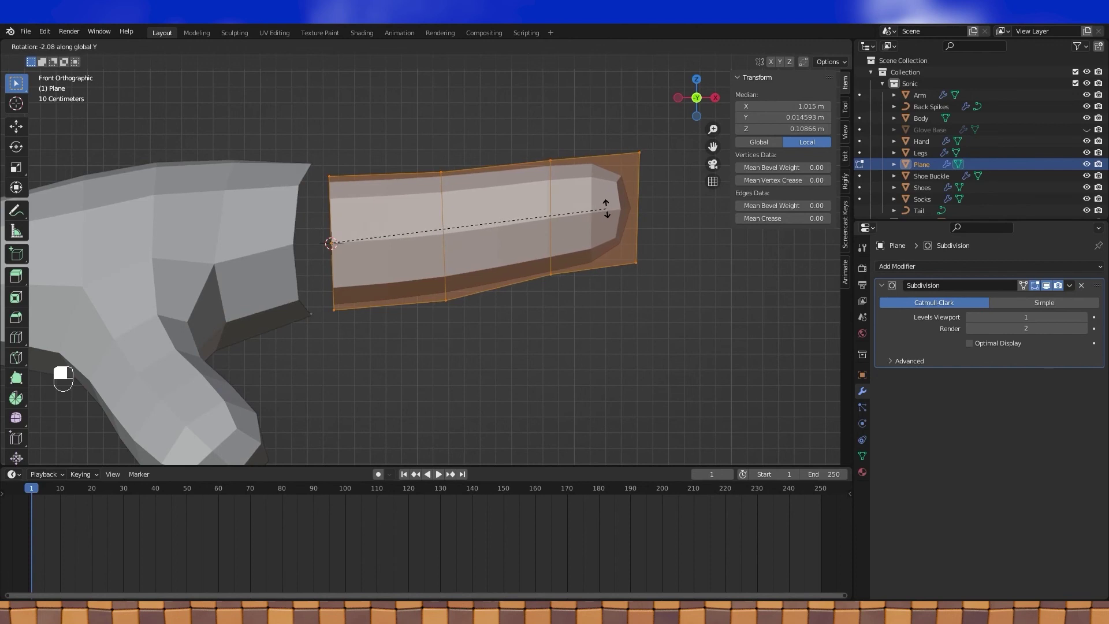
left_click(606, 208)
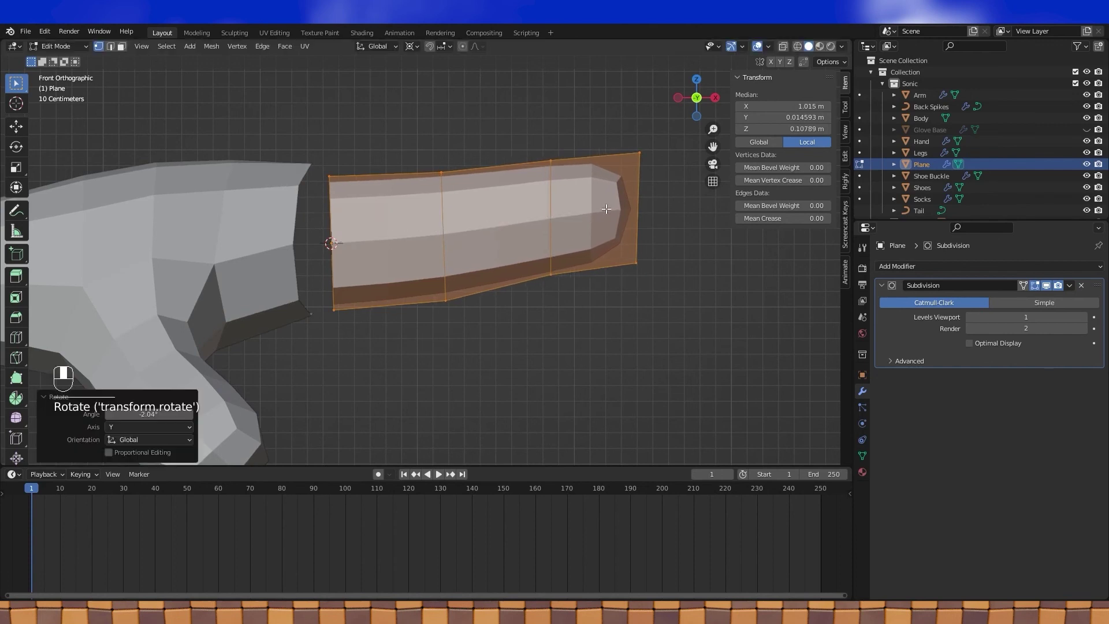
key("KP_7")
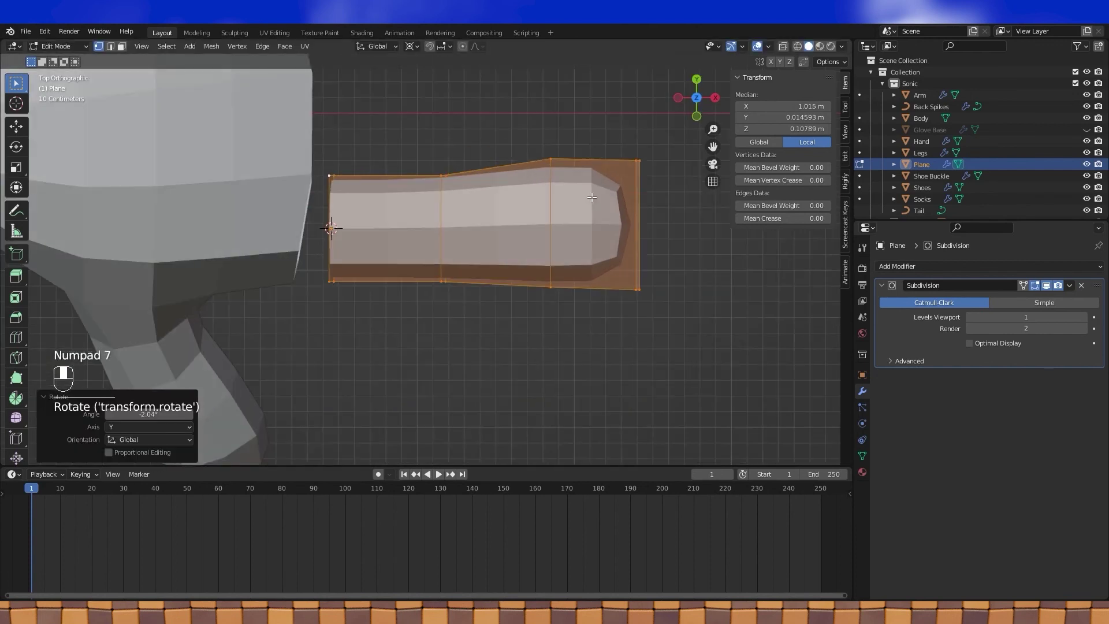
key("r")
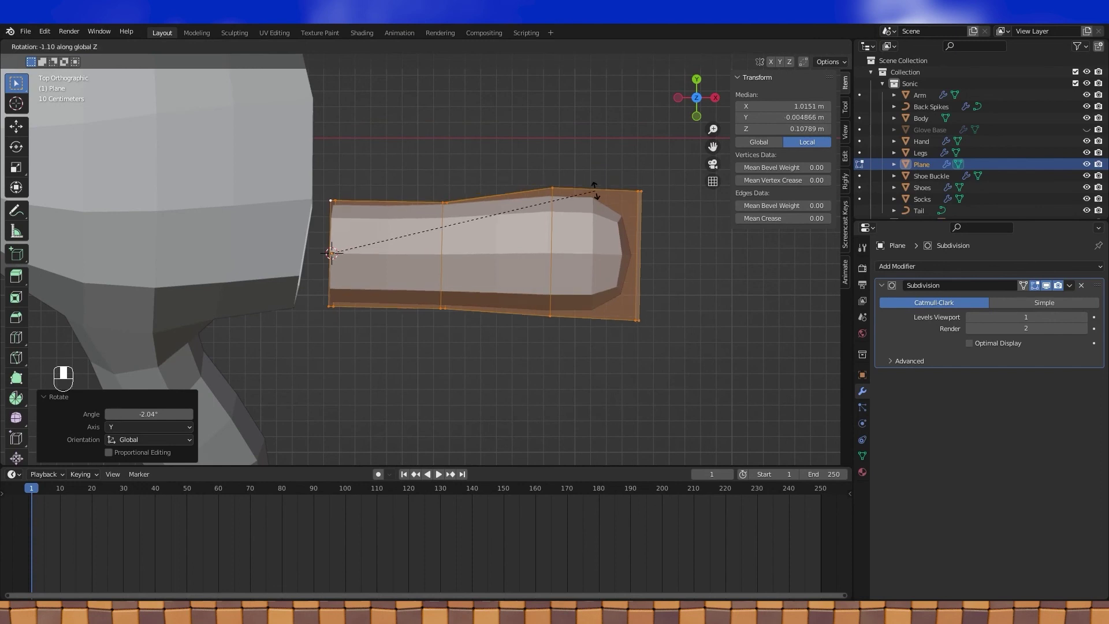
left_click(598, 237)
Step: Back in Object Mode, duplicate the finger object with Shift+D
scroll(598, 237, "down", 2)
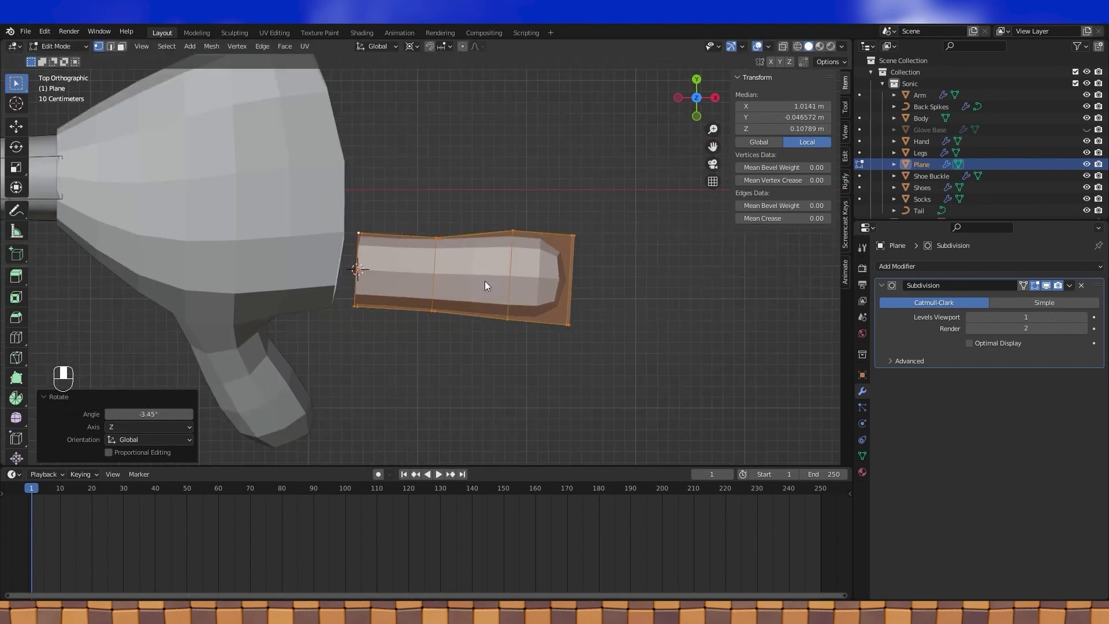
key("Tab")
key("shift+d")
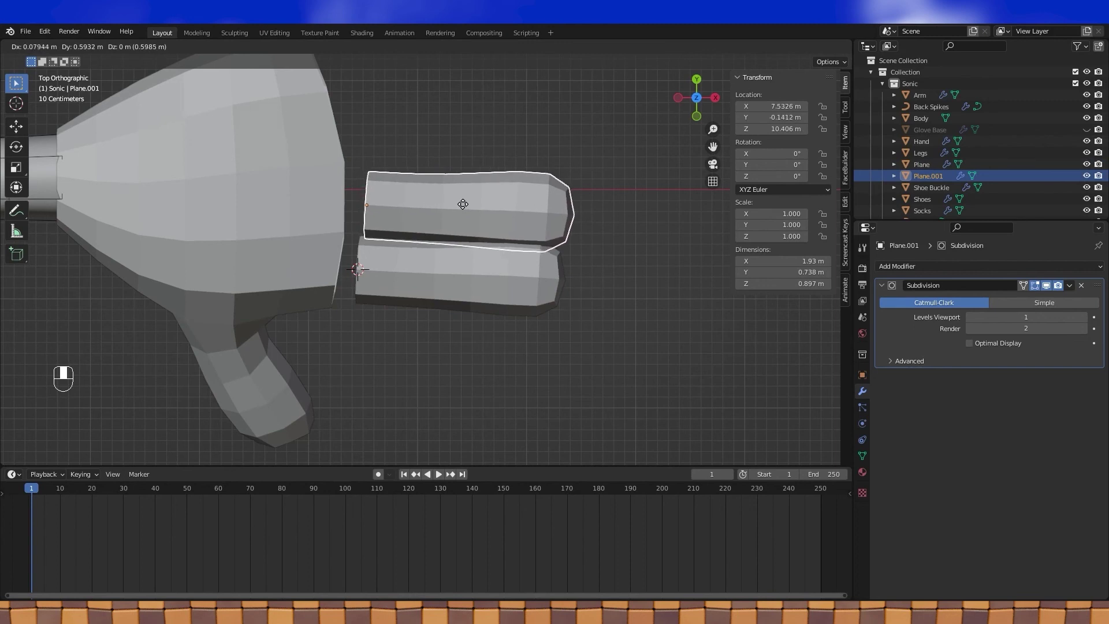
Step: Place the duplicate above the finger and tilt it slightly around Individual Origins
left_click(463, 204)
key("Tab")
scroll(468, 214, "up", 2)
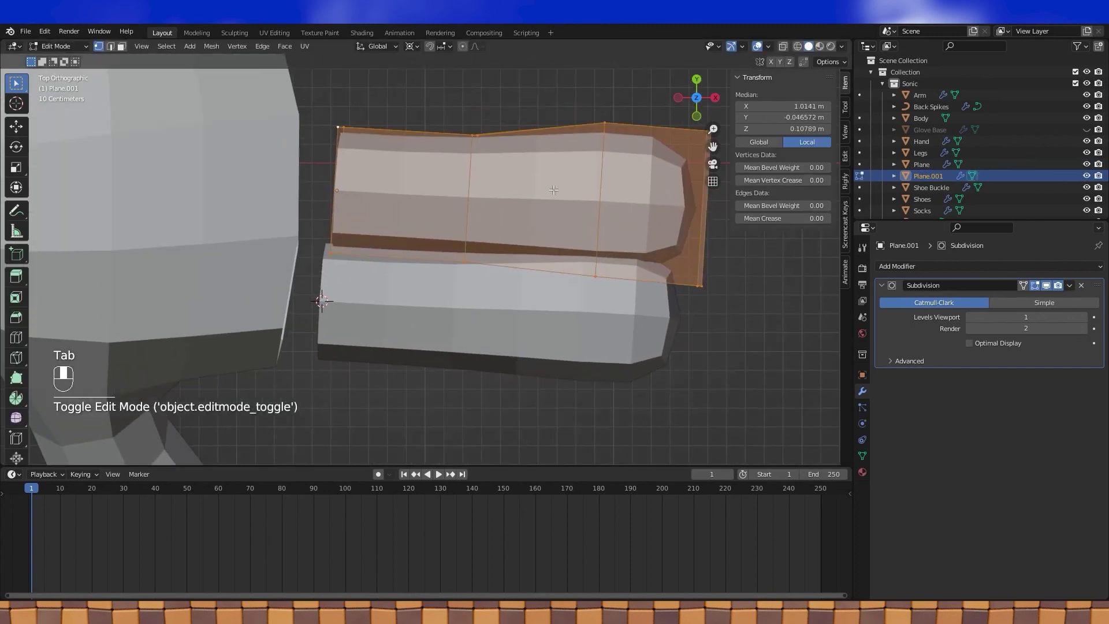
left_click(417, 46)
left_click(488, 98)
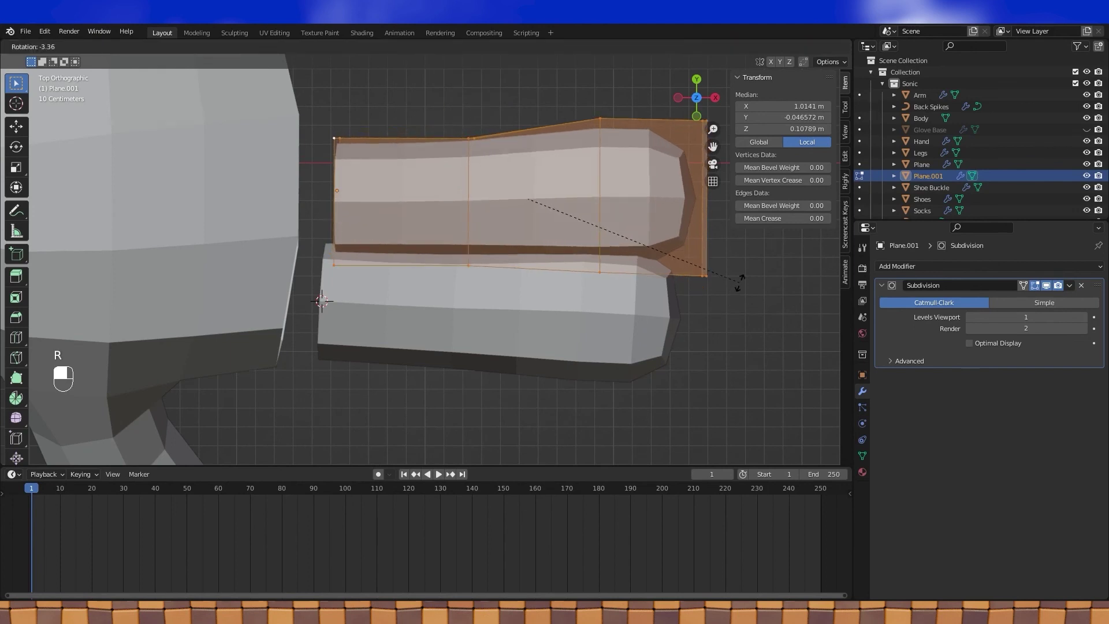
left_click(707, 278)
scroll(707, 278, "down", 1)
middle_click_drag(707, 278, 730, 305, "shift")
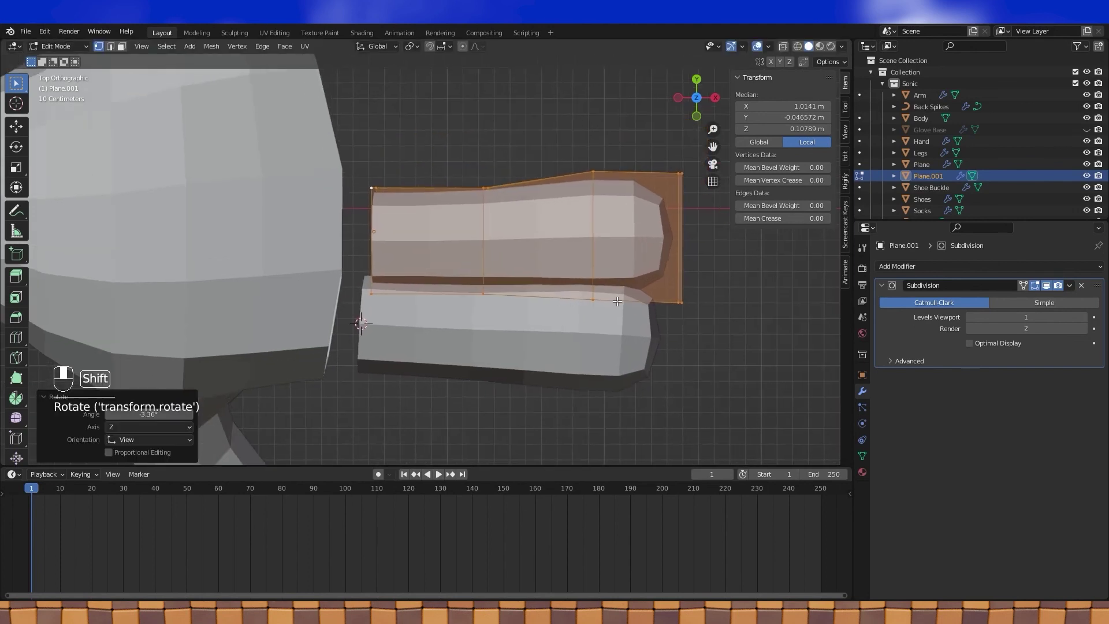
Step: Switch to wireframe and set Subdivision Levels Viewport to 0 on Plane and Plane.001
left_click(798, 45)
middle_click_drag(605, 261, 619, 270, "shift")
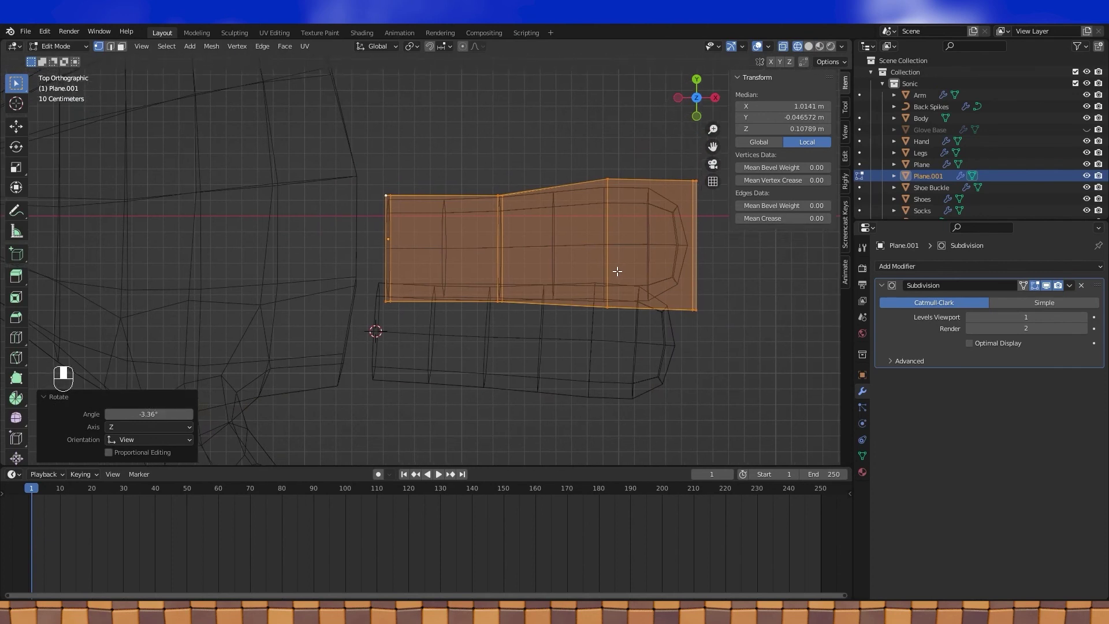
key("Tab")
left_click(662, 347)
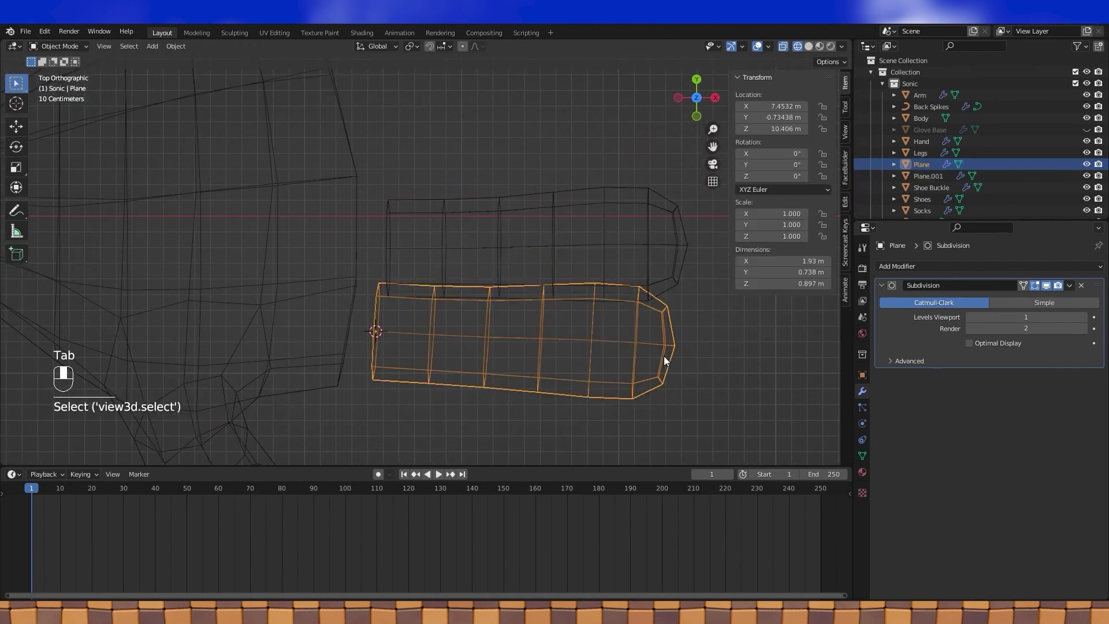
key("Tab")
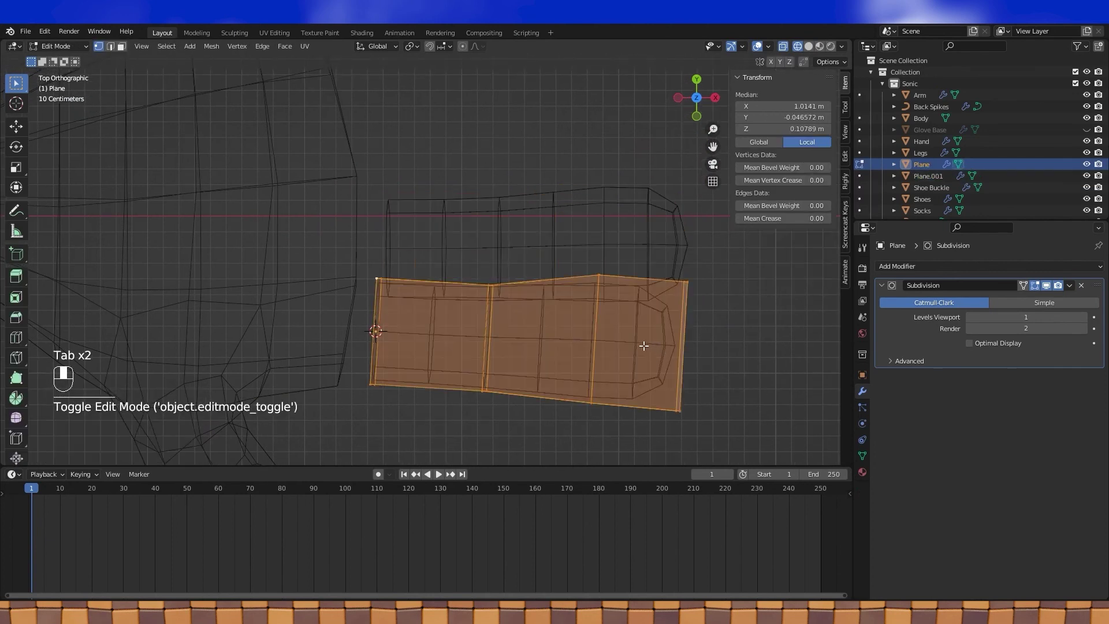
left_click(970, 317)
key("Tab")
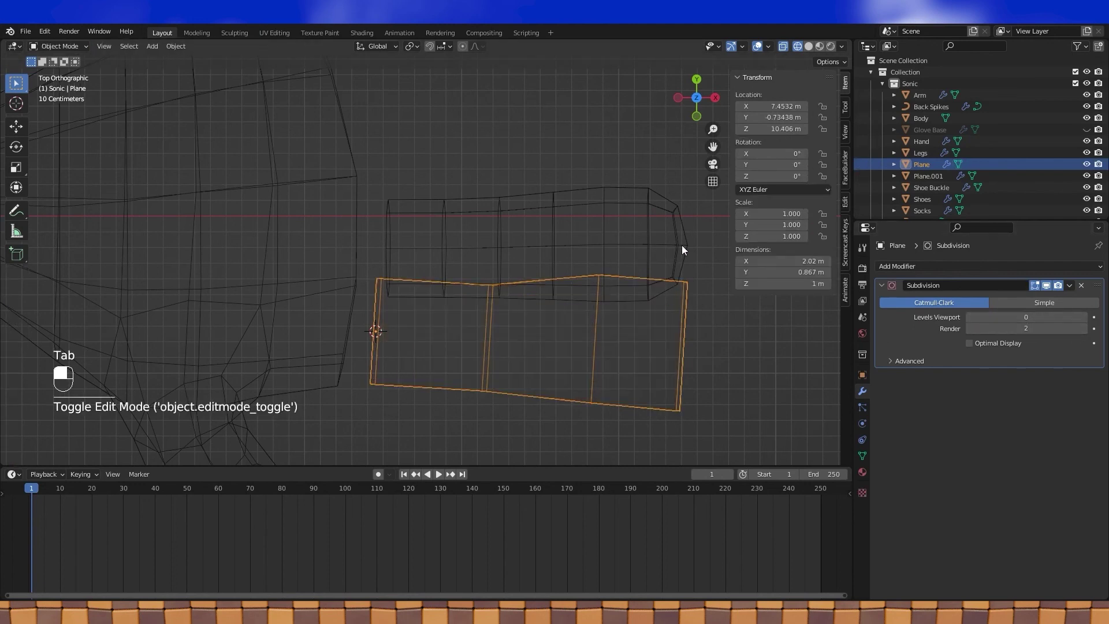
left_click(681, 245)
left_click(969, 317)
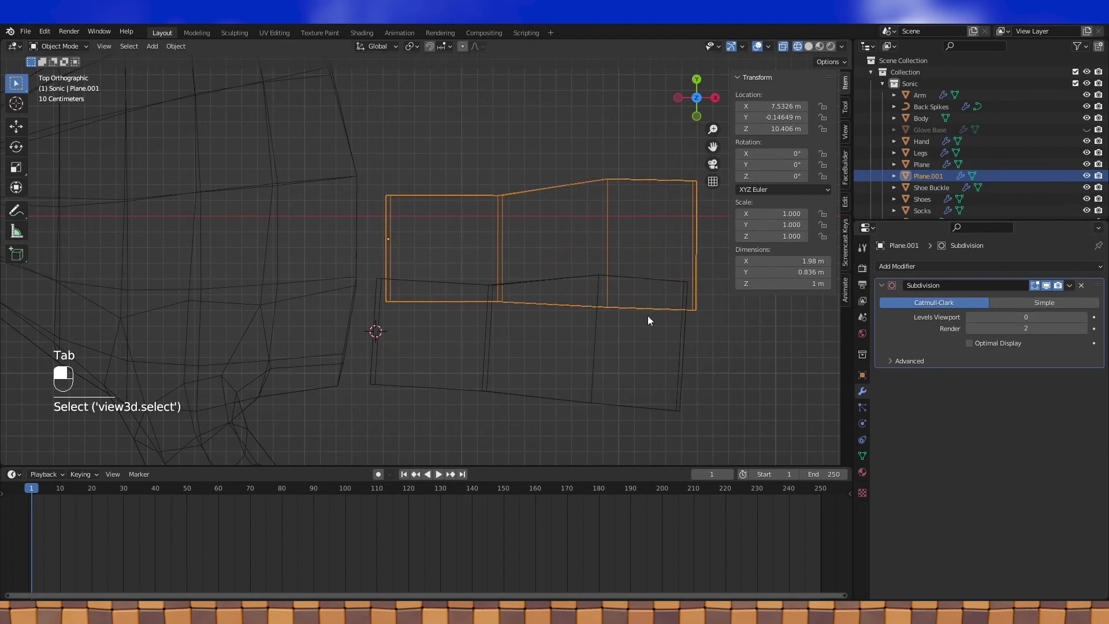
middle_click_drag(553, 293, 514, 302, "shift")
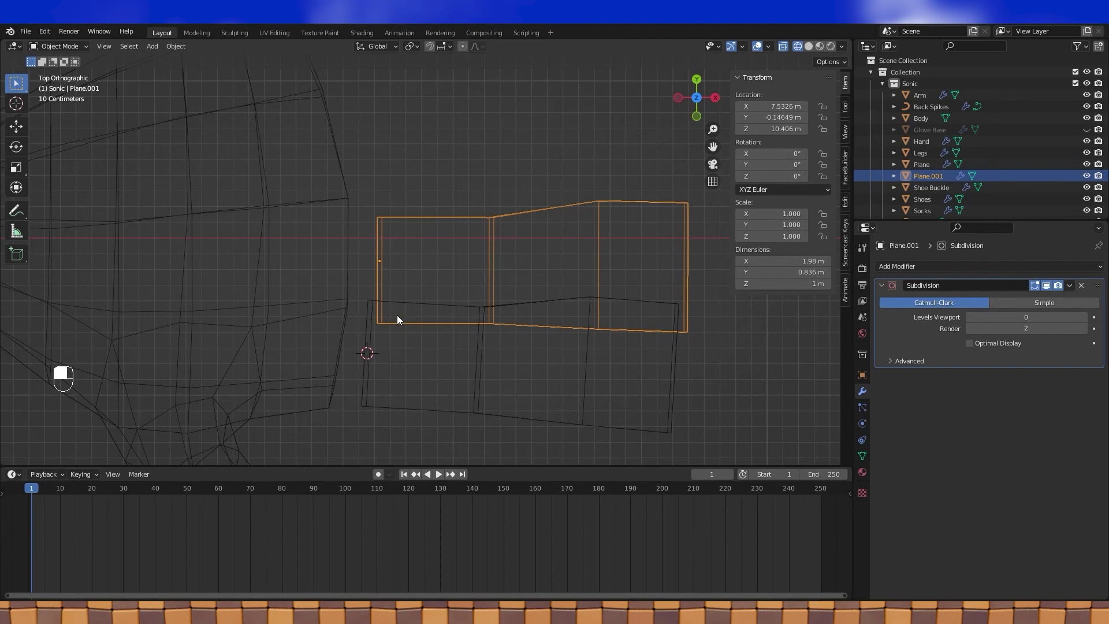
Step: Snap the cursor to Plane.001's base edge loop and set its origin to the 3D cursor
key("Tab")
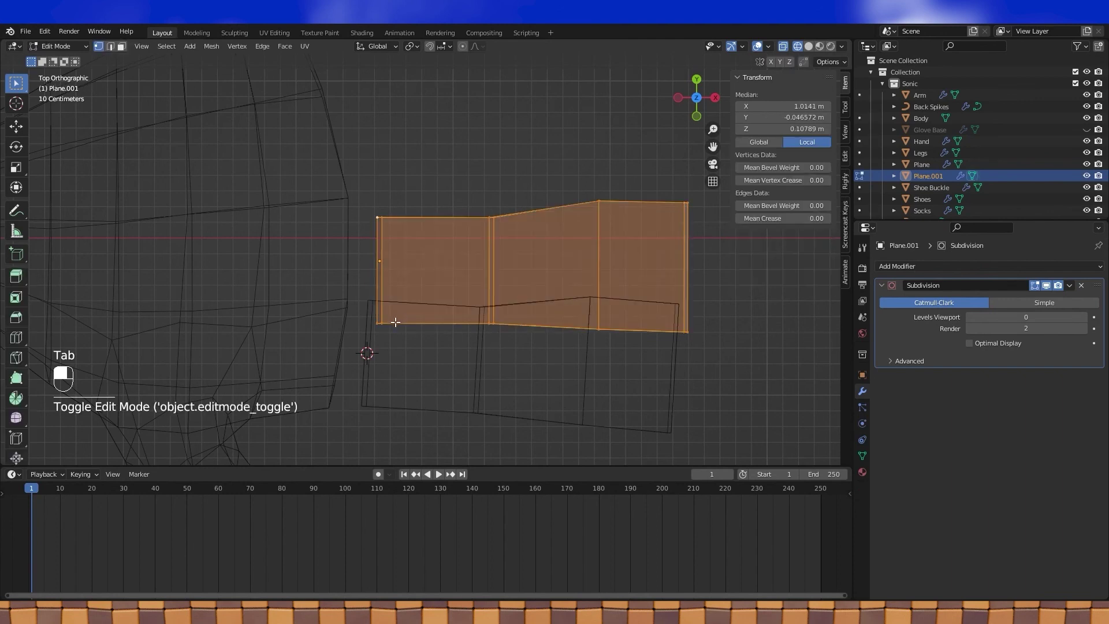
left_click(378, 271, "alt")
key("shift+s")
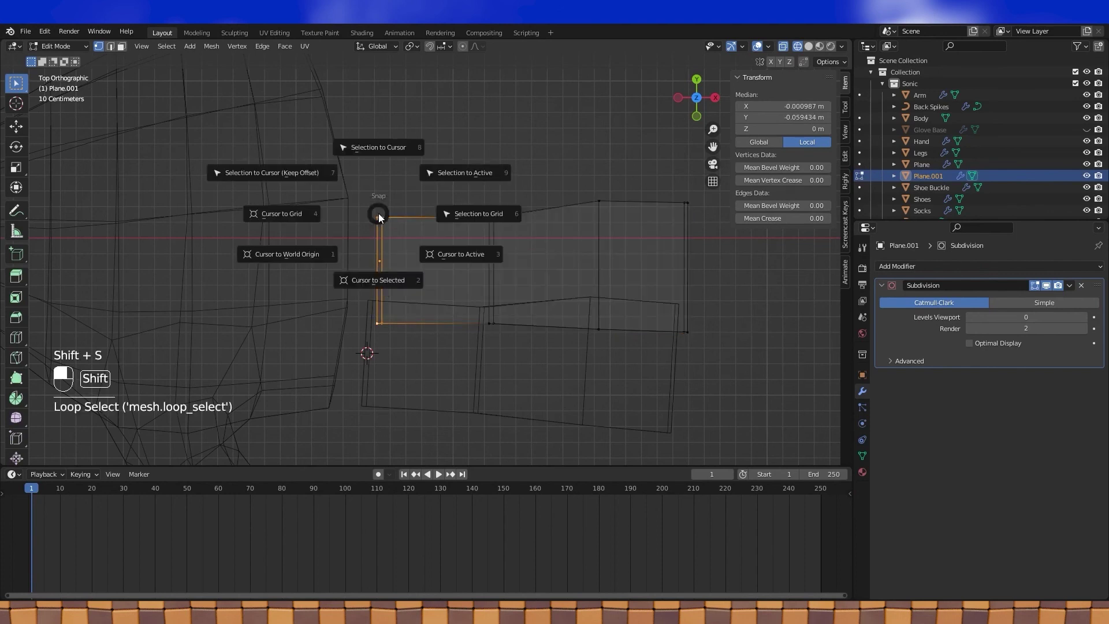
left_click(378, 278)
key("Tab")
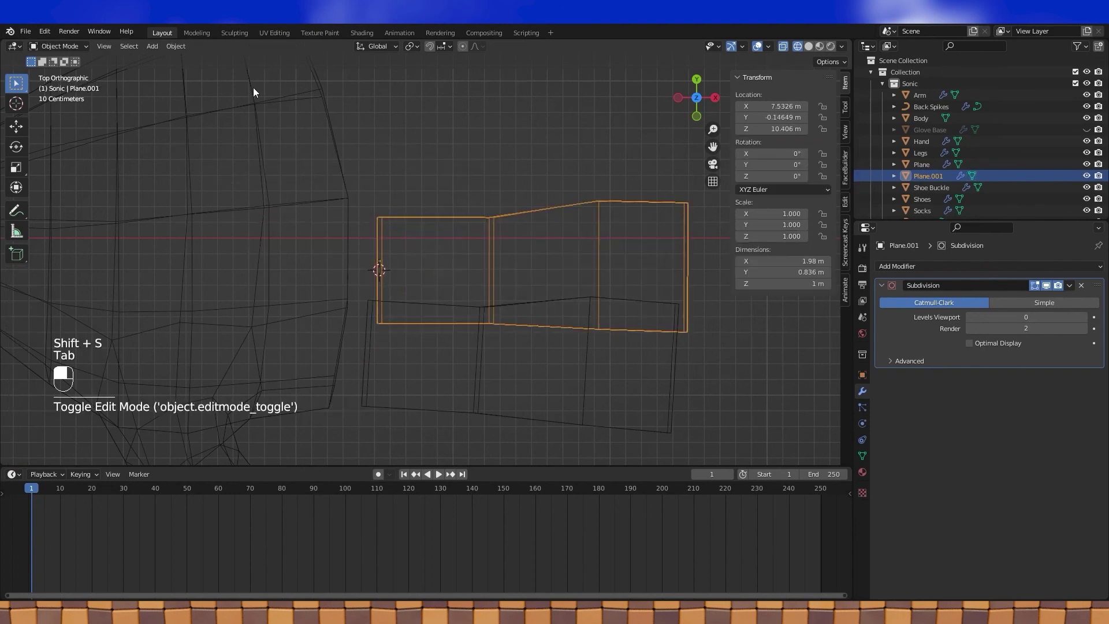
left_click(176, 46)
mouse_move(197, 72)
left_click(331, 96)
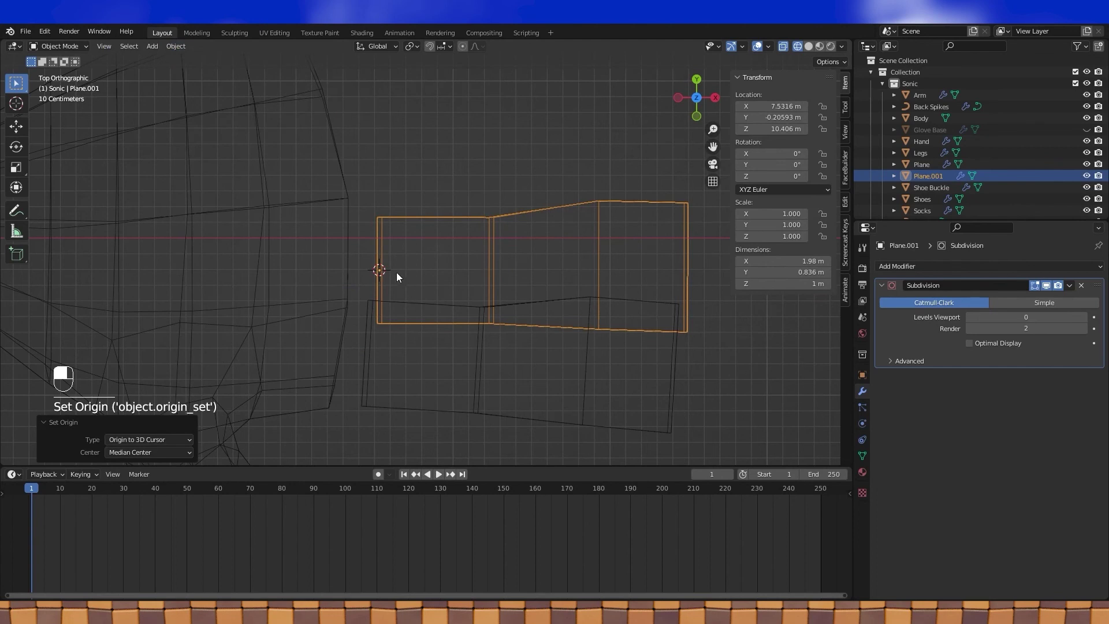
Step: Select the linked finger mesh in Edit Mode, then undo it and return to Object Mode
key("Tab")
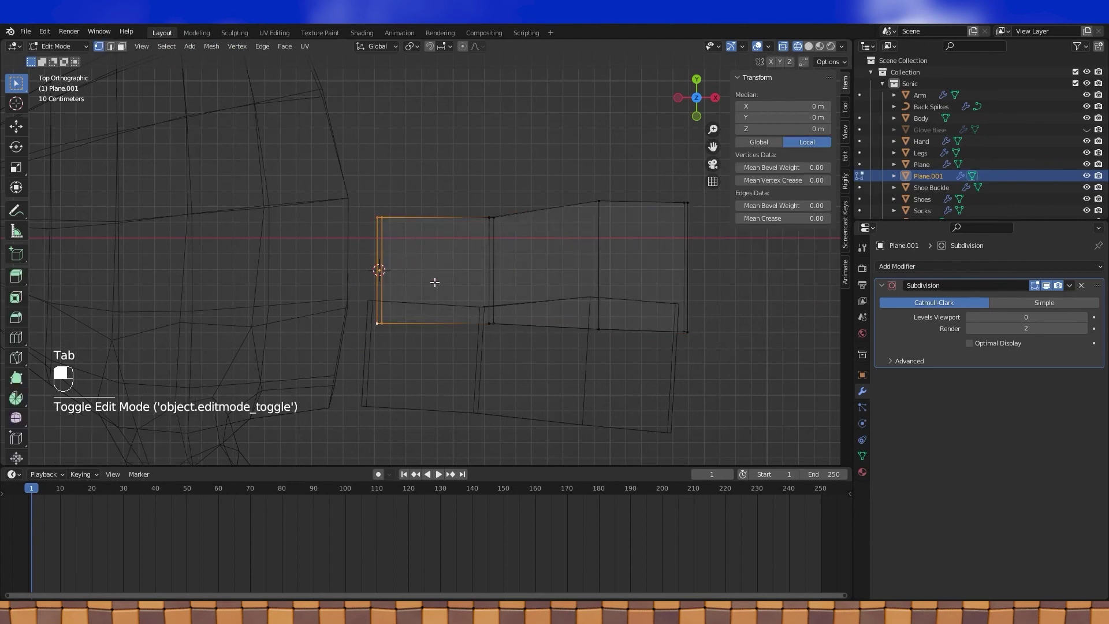
key("ctrl+l")
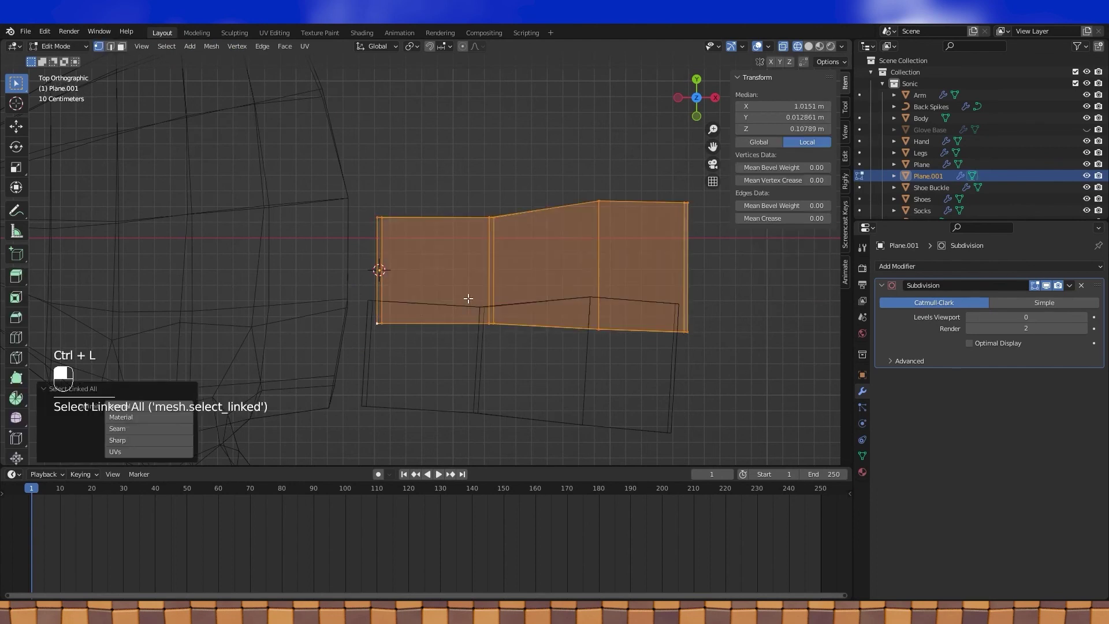
key("ctrl+z")
key("Tab")
Step: Move the upper finger object, then undo the move
key("g")
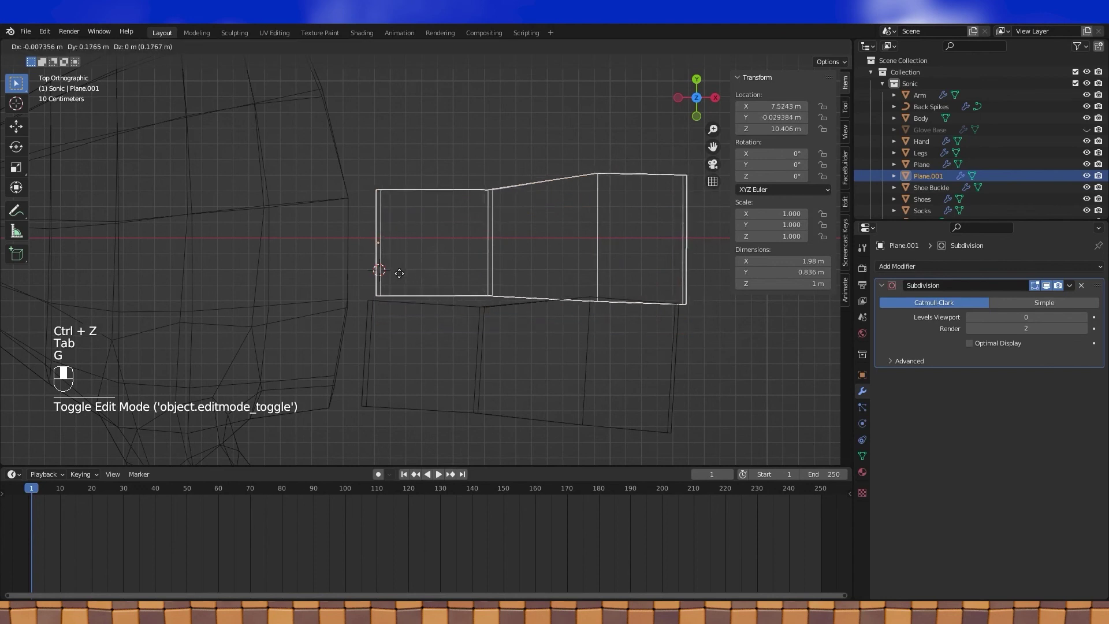
left_click(494, 278)
key("ctrl+z")
Step: Stretch the finger mesh along X and shift it 0.35309 m up and to the right
key("s")
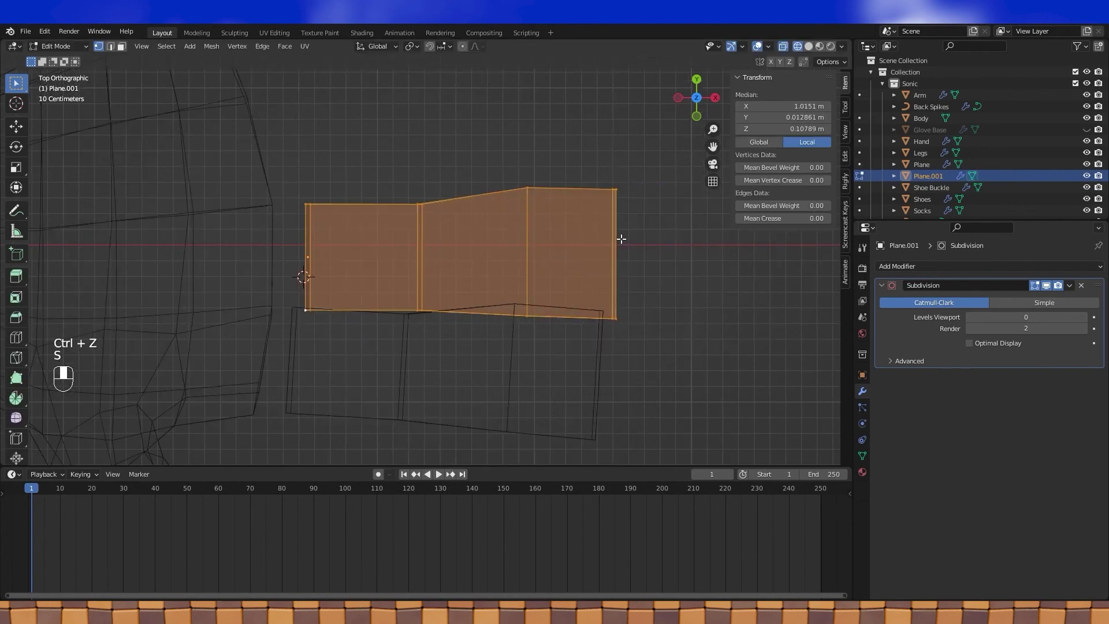
key("x")
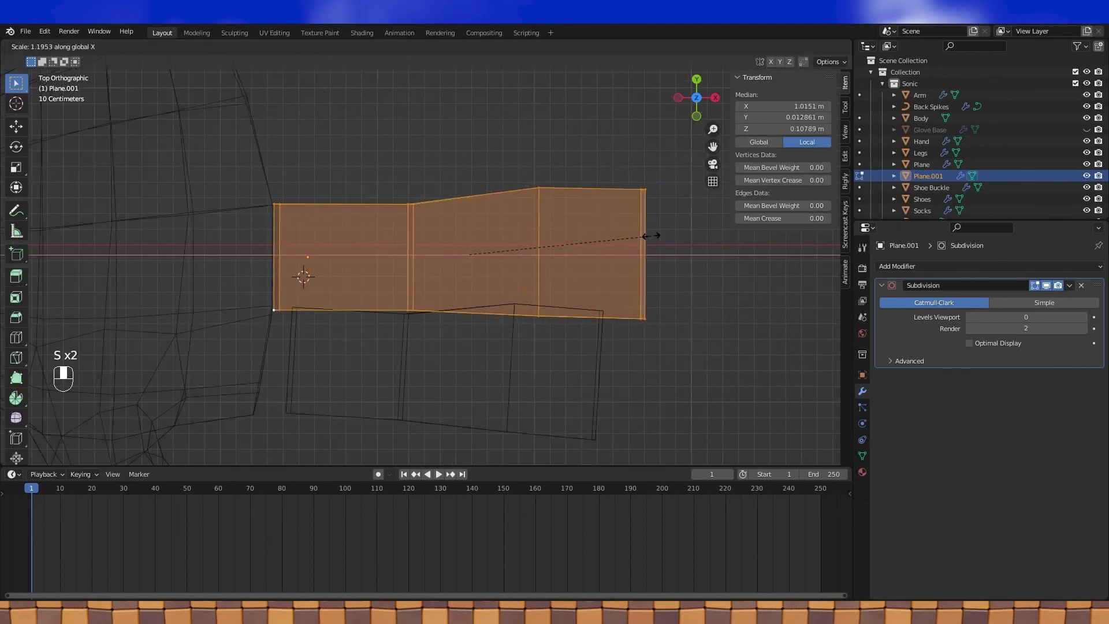
left_click(650, 236)
middle_click_drag(445, 246, 434, 255, "shift")
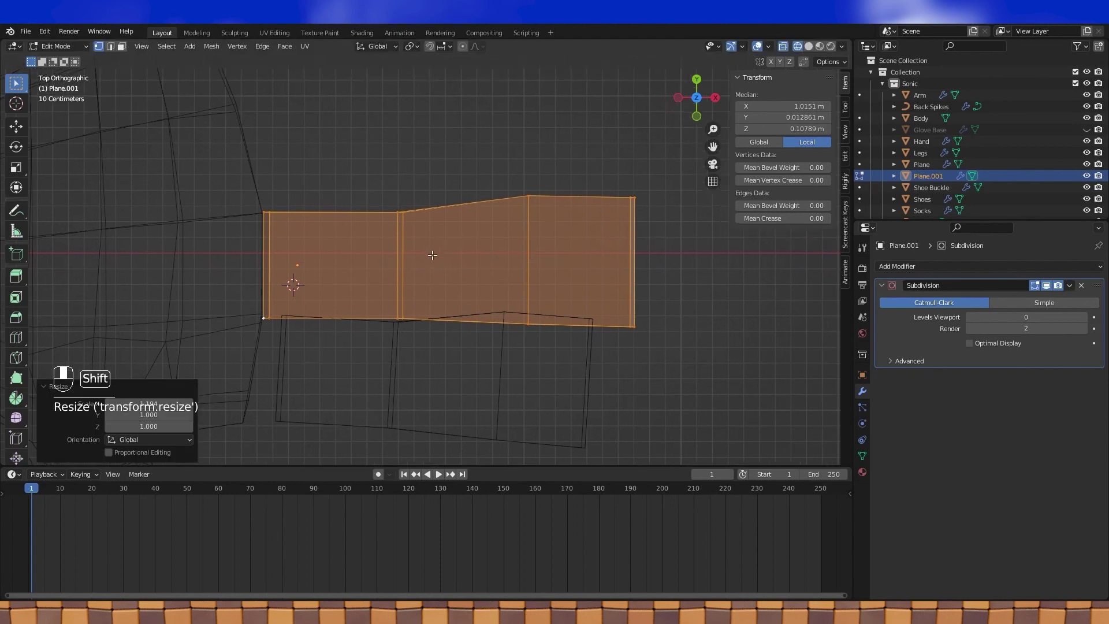
key("g")
left_click(486, 222)
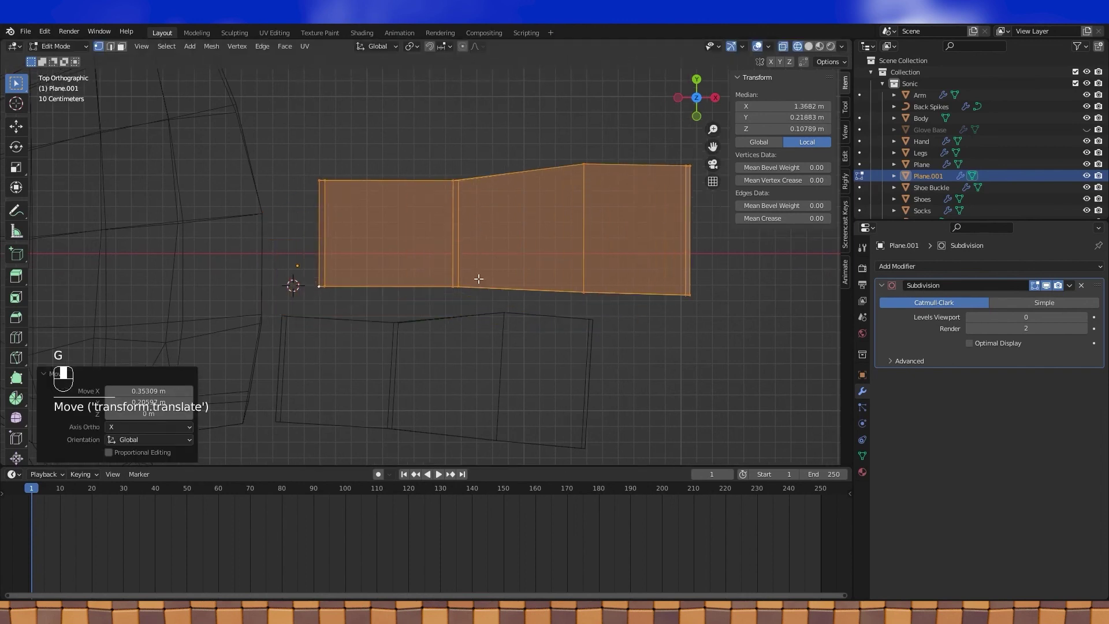